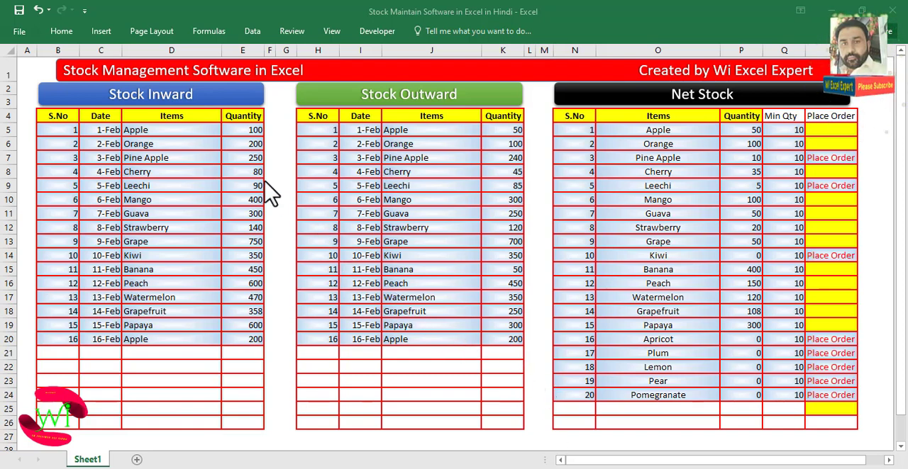
- Examine the completed Stock Inward, Stock Outward and Net Stock tables and their quantities
{"action": "left_click", "coordinate": [151, 139]}
{"action": "left_click", "coordinate": [403, 130]}
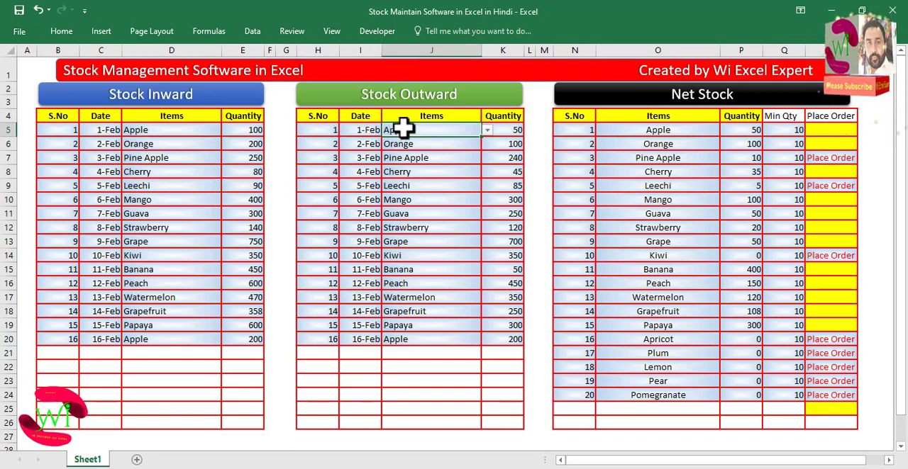
{"action": "left_click", "coordinate": [695, 130]}
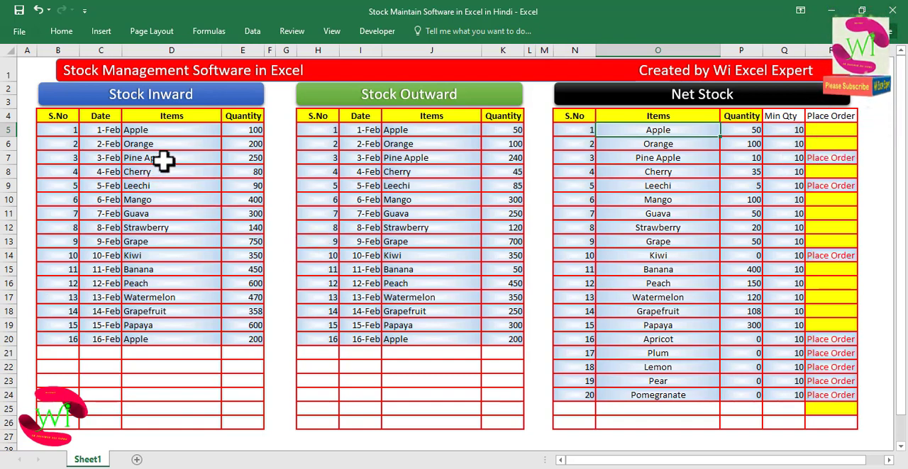
{"action": "left_click_drag", "start_coordinate": [142, 134], "coordinate": [192, 209]}
{"action": "left_click", "coordinate": [190, 212]}
{"action": "left_click", "coordinate": [170, 172]}
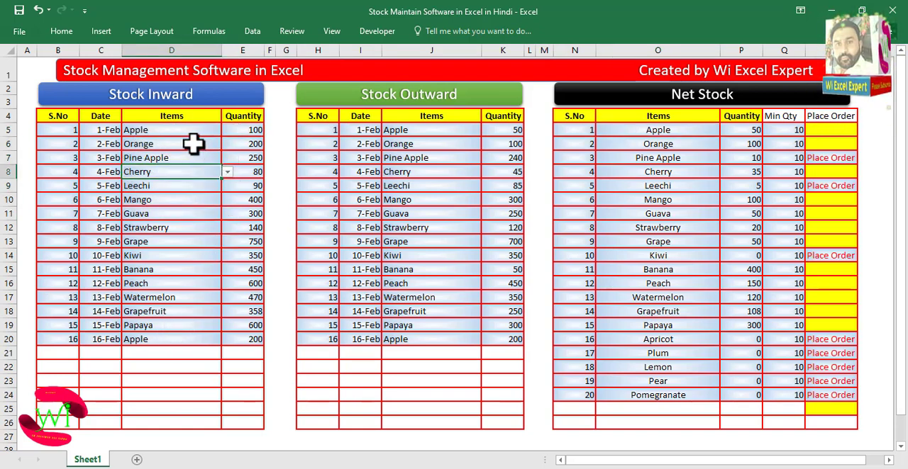
{"action": "left_click", "coordinate": [164, 134]}
{"action": "left_click", "coordinate": [239, 134]}
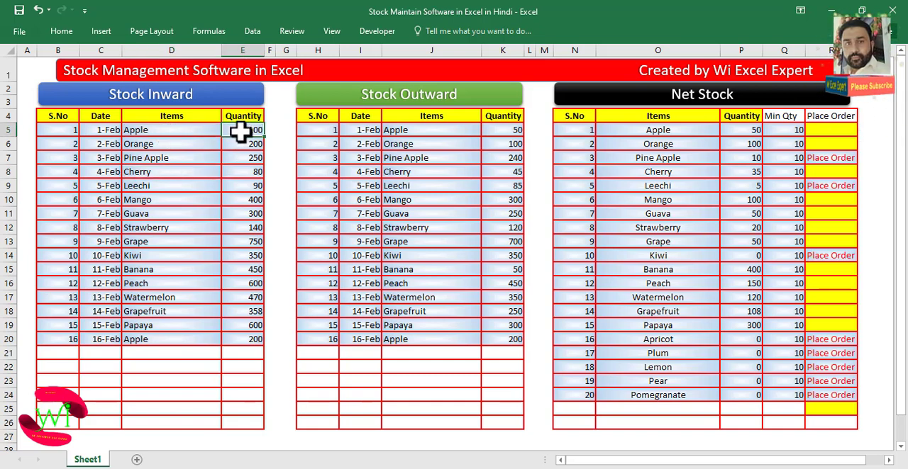
{"action": "left_click", "coordinate": [242, 340]}
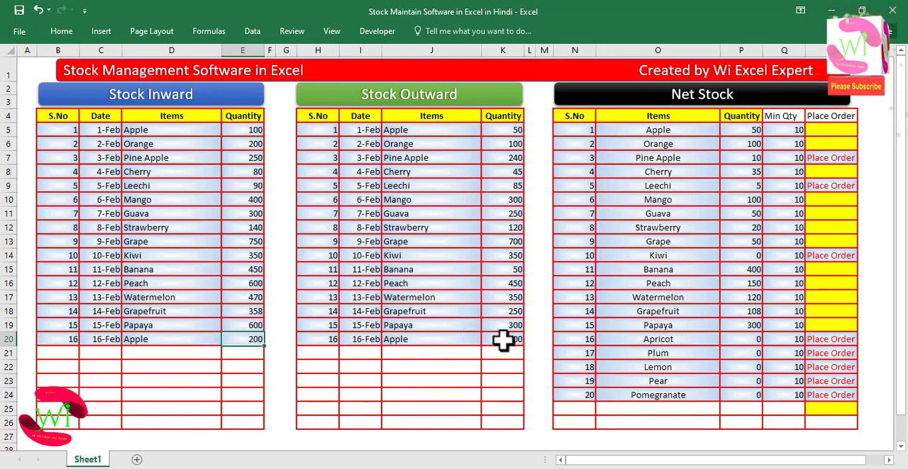
- Clear the contents of the last Stock Inward entry in row 20
{"action": "left_click", "coordinate": [70, 341]}
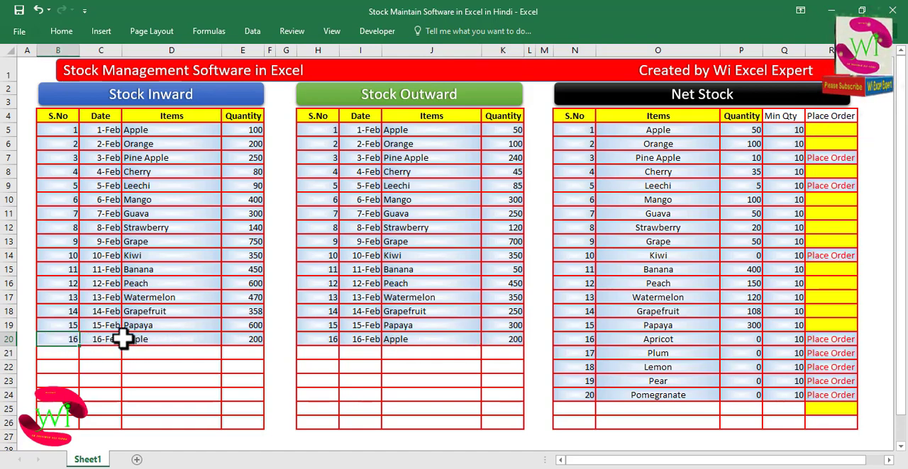
{"action": "left_click_drag", "start_coordinate": [123, 341], "coordinate": [243, 345]}
{"action": "right_click", "coordinate": [244, 345]}
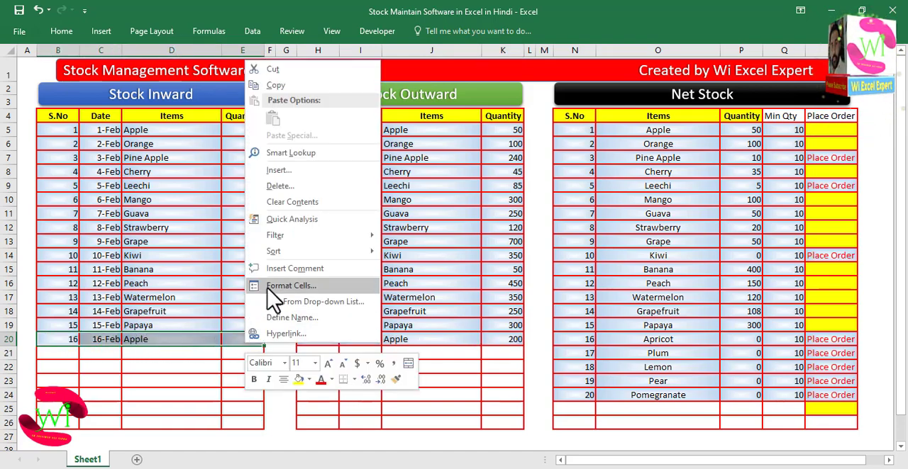
{"action": "left_click", "coordinate": [286, 202]}
- Clear the contents of the last Stock Outward entry in row 20
{"action": "left_click_drag", "start_coordinate": [319, 339], "coordinate": [491, 338]}
{"action": "right_click", "coordinate": [492, 338]}
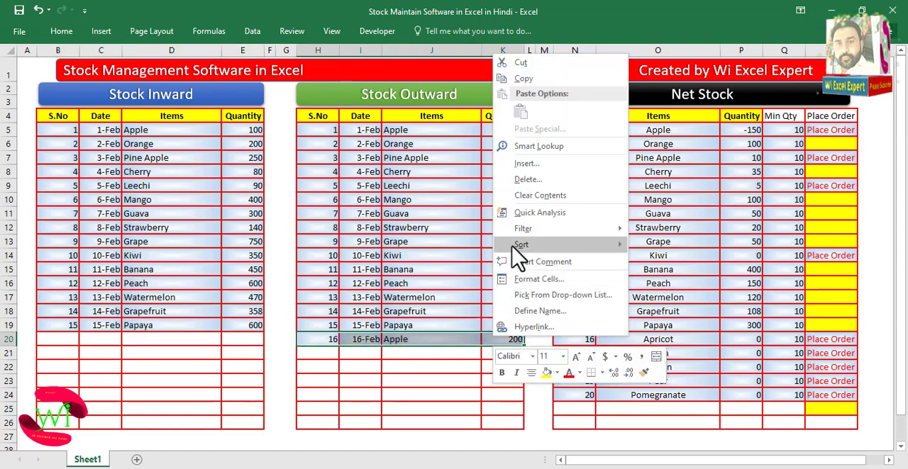
{"action": "left_click", "coordinate": [525, 194]}
- Set the Apple quantity in Stock Outward to 95
{"action": "left_click", "coordinate": [438, 182]}
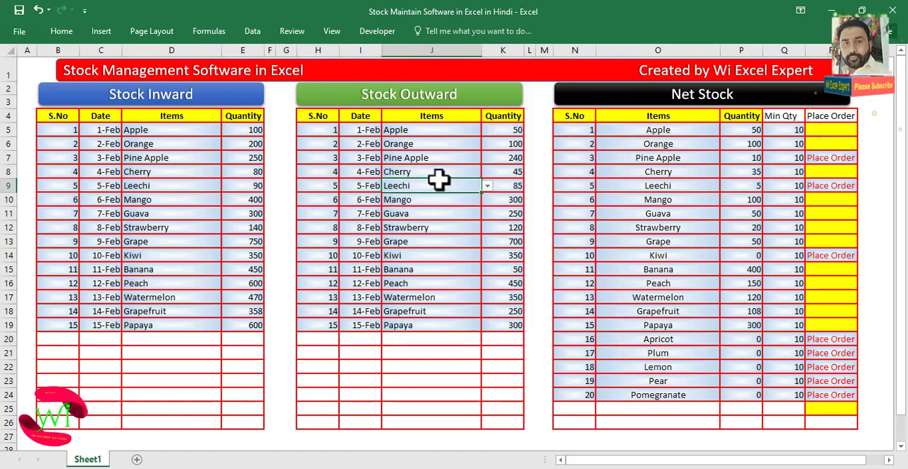
{"action": "left_click", "coordinate": [204, 132]}
{"action": "left_click", "coordinate": [247, 134]}
{"action": "left_click", "coordinate": [516, 130]}
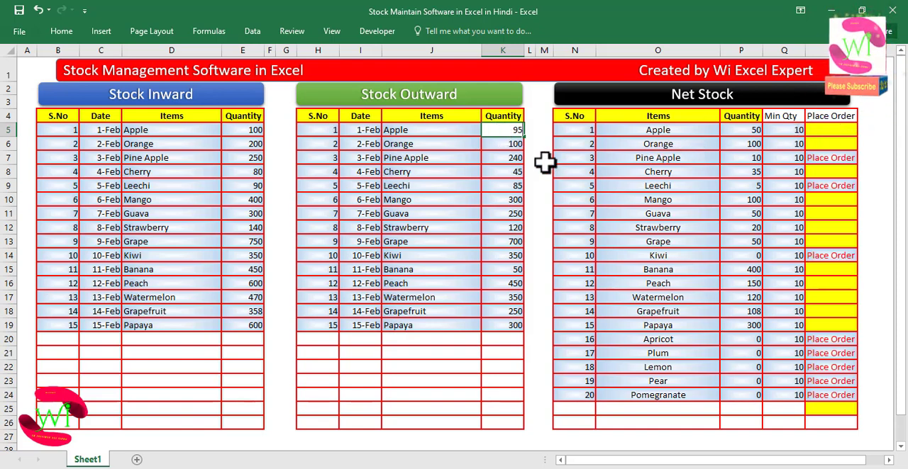
- Set the Papaya quantity in Stock Outward to 595 and check its net stock
{"action": "left_click", "coordinate": [477, 171]}
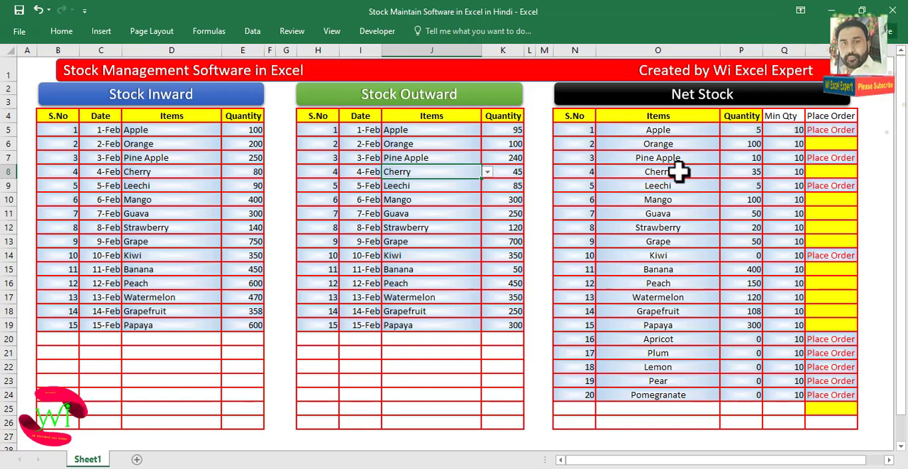
{"action": "left_click", "coordinate": [454, 244]}
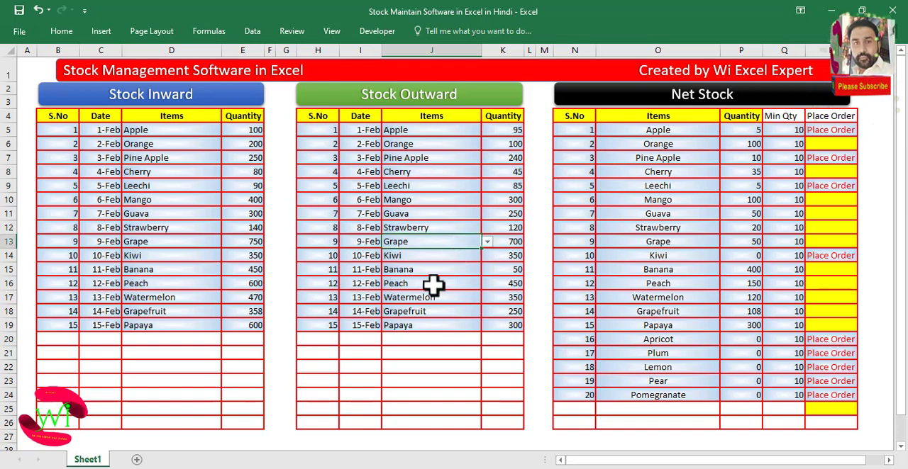
{"action": "left_click", "coordinate": [177, 326]}
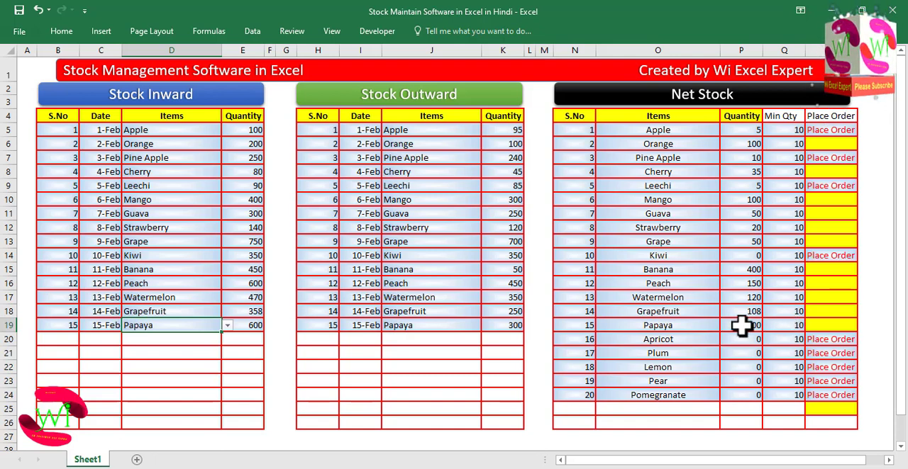
{"action": "left_click", "coordinate": [503, 325]}
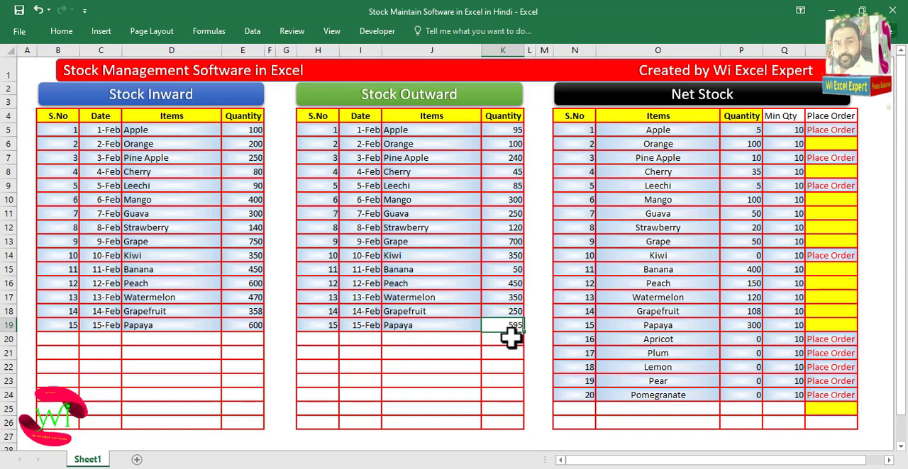
{"action": "left_click", "coordinate": [737, 327]}
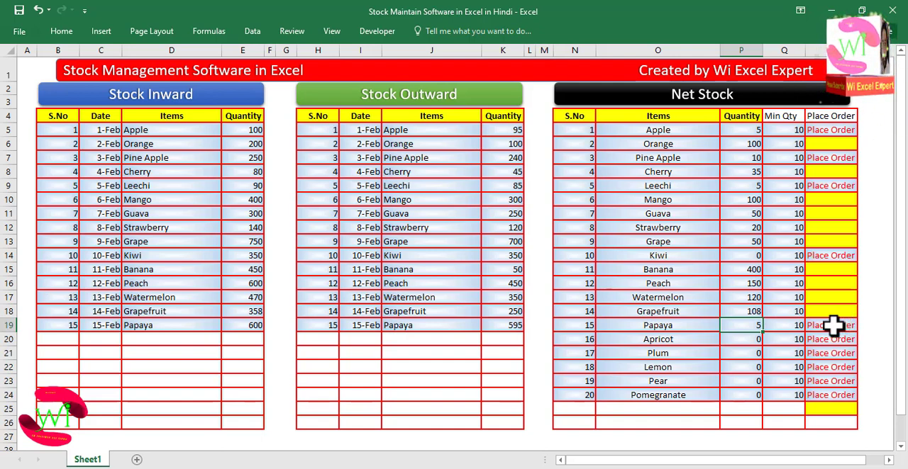
{"action": "left_click", "coordinate": [425, 349]}
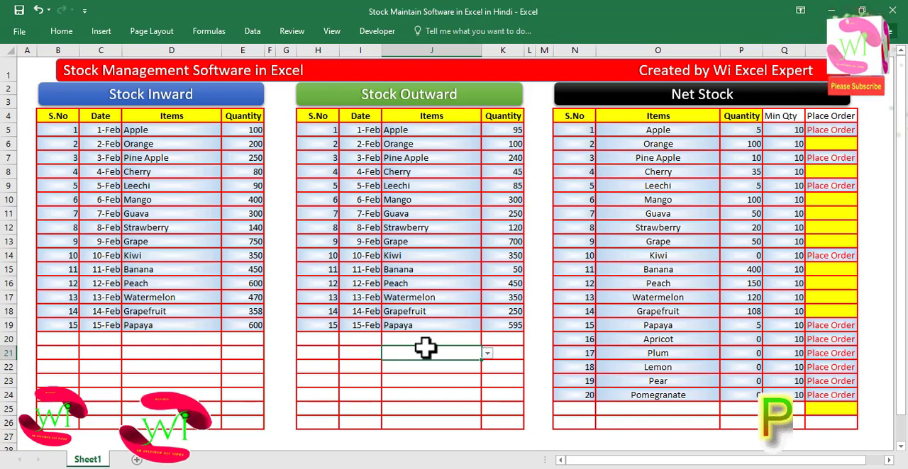
{"action": "left_click", "coordinate": [315, 345]}
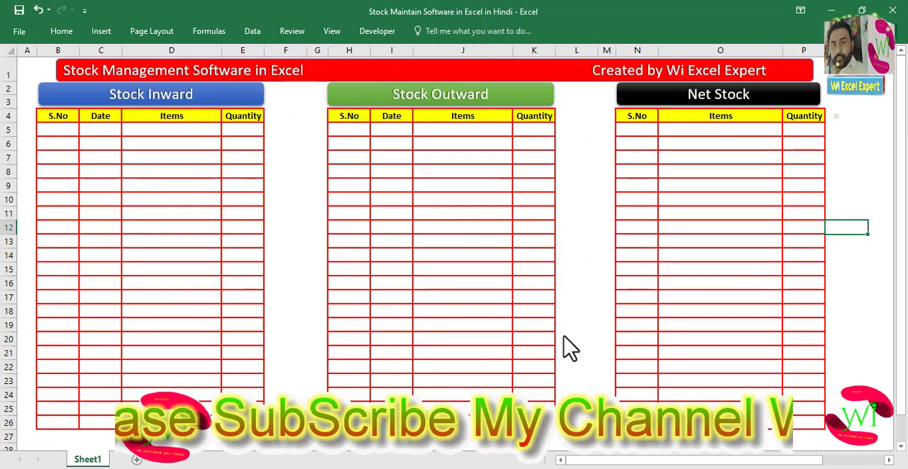
{"action": "left_click", "coordinate": [304, 190]}
{"action": "left_click", "coordinate": [291, 136]}
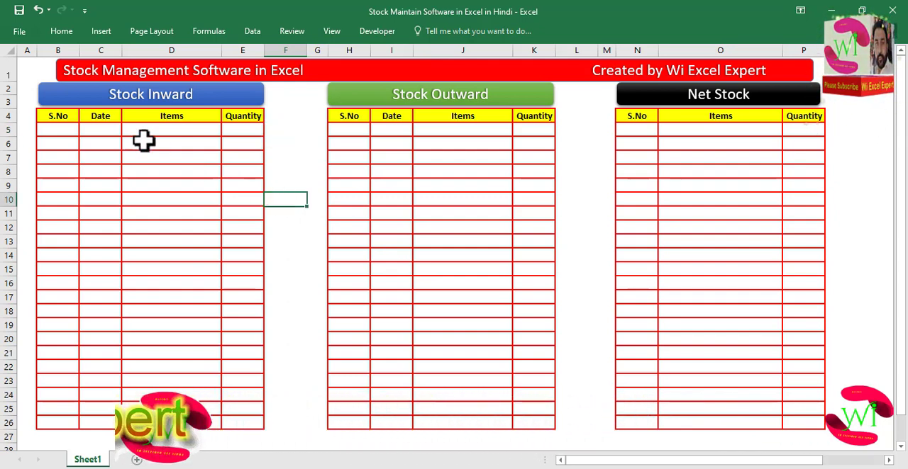
- Enter serial numbers 1 to 5 in the Stock Inward S.No column and fill the series down to 20
{"action": "left_click", "coordinate": [64, 119]}
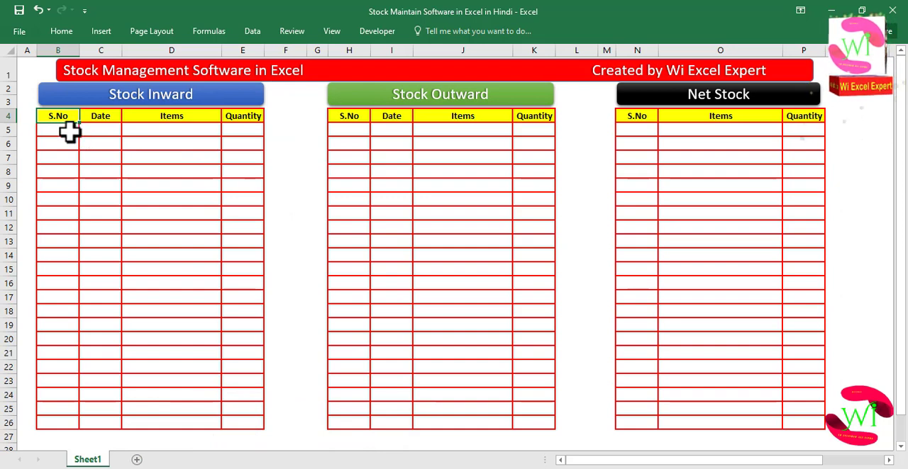
{"action": "left_click", "coordinate": [67, 131]}
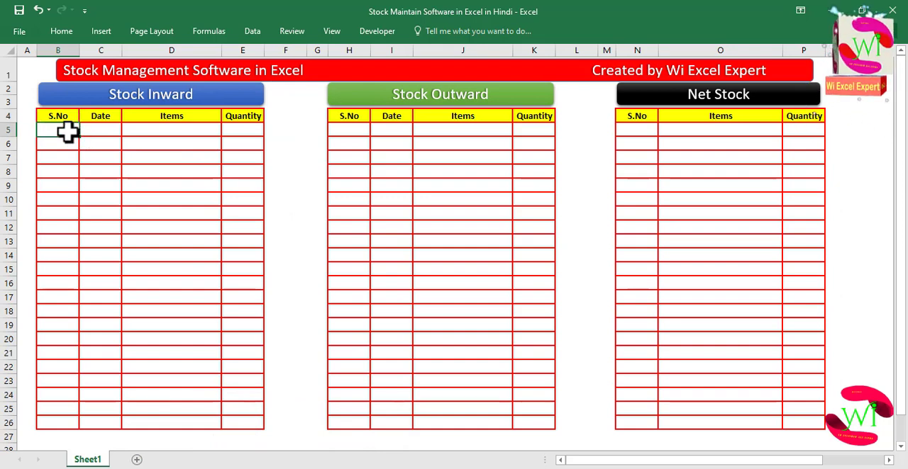
{"action": "type", "text": "1"}
{"action": "key", "text": "Return"}
{"action": "type", "text": "2"}
{"action": "key", "text": "Return"}
{"action": "type", "text": "3"}
{"action": "key", "text": "Return"}
{"action": "type", "text": "4"}
{"action": "key", "text": "Return"}
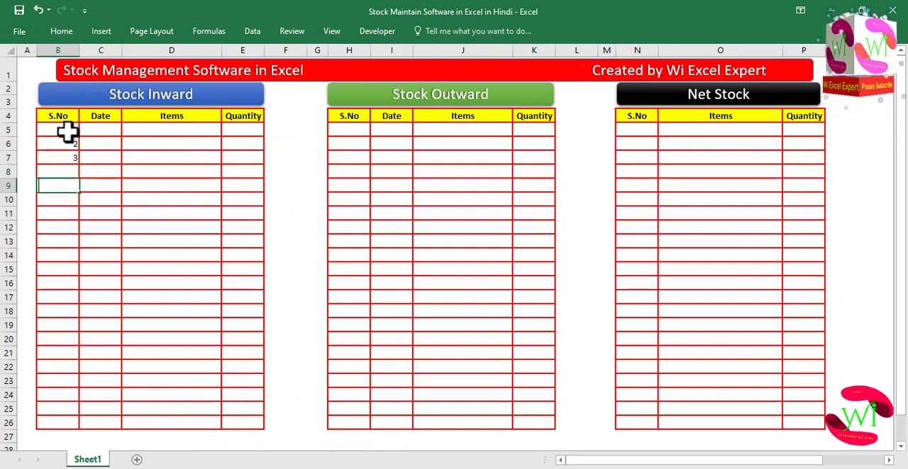
{"action": "key", "text": "Up"}
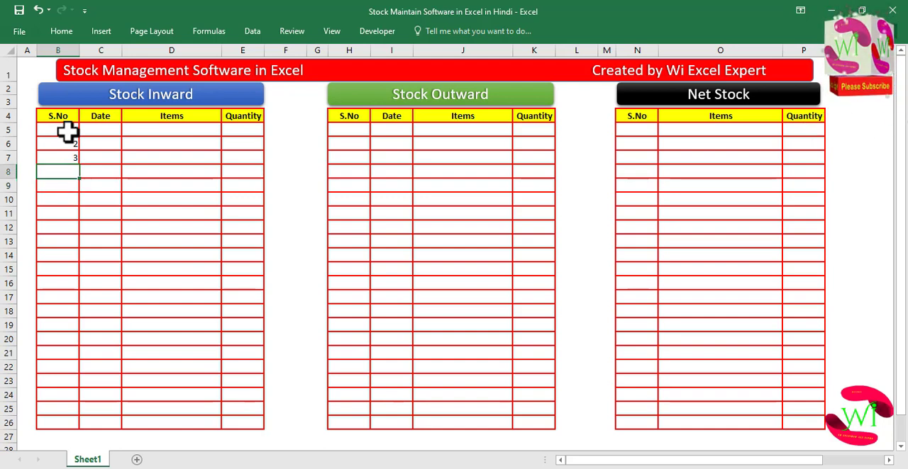
{"action": "key", "text": "Return"}
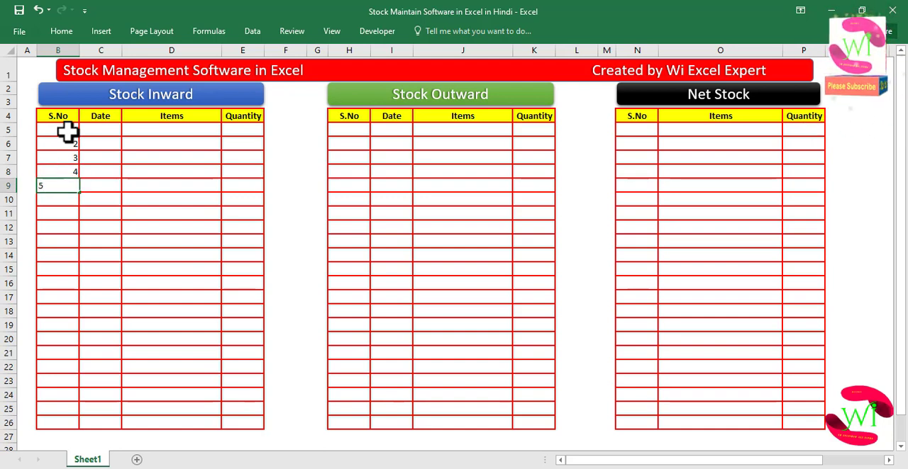
{"action": "type", "text": "5"}
{"action": "key", "text": "Return"}
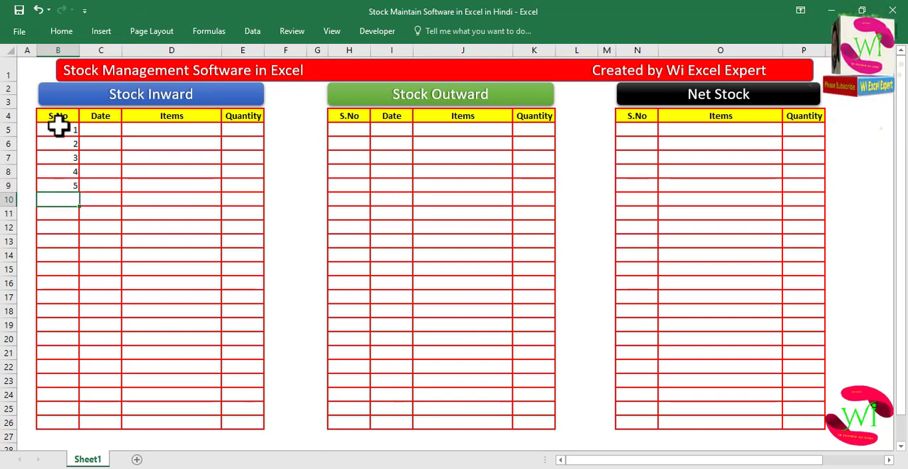
{"action": "left_click_drag", "start_coordinate": [58, 124], "coordinate": [79, 407]}
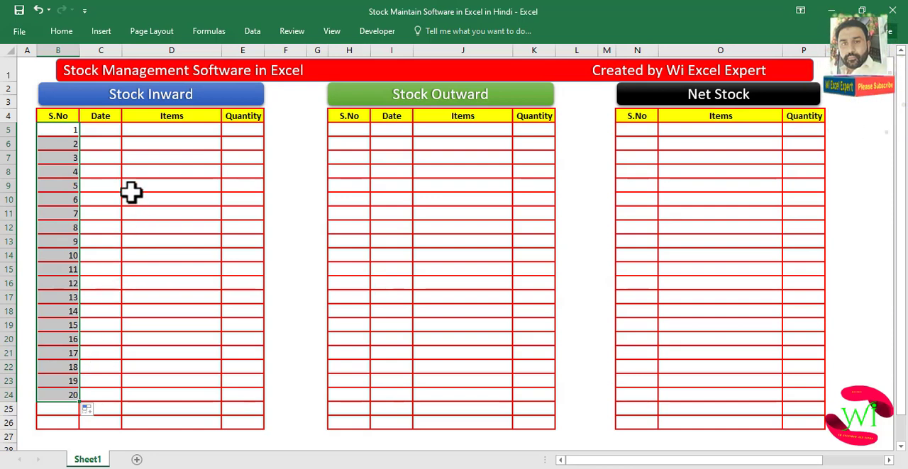
- Copy the serial numbers 1 to 20 into the Stock Outward S.No column
{"action": "left_click", "coordinate": [358, 137]}
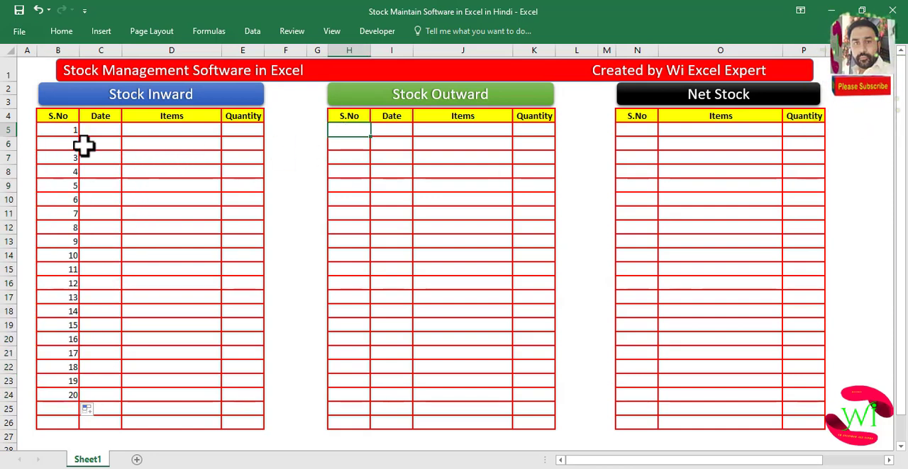
{"action": "left_click_drag", "start_coordinate": [66, 136], "coordinate": [71, 186]}
{"action": "left_click_drag", "start_coordinate": [77, 229], "coordinate": [63, 390]}
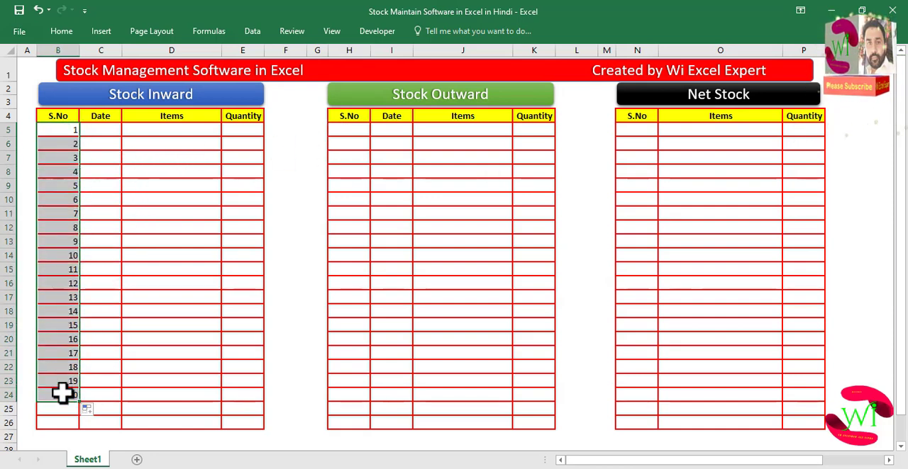
{"action": "key", "text": "ctrl+c"}
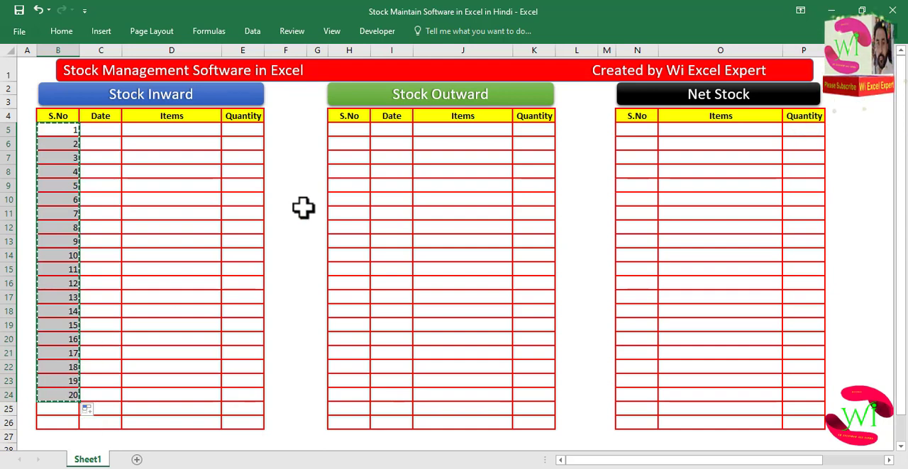
{"action": "left_click", "coordinate": [348, 129]}
{"action": "key", "text": "ctrl+v"}
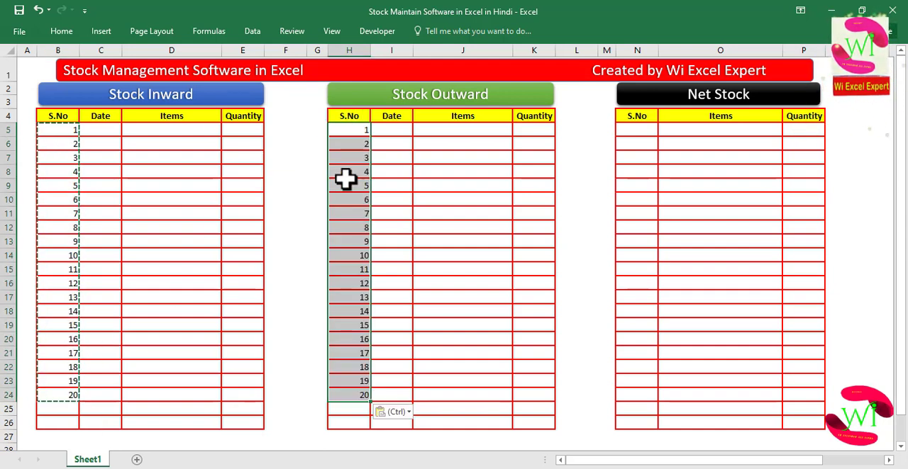
{"action": "key", "text": "Escape"}
{"action": "left_click", "coordinate": [349, 173]}
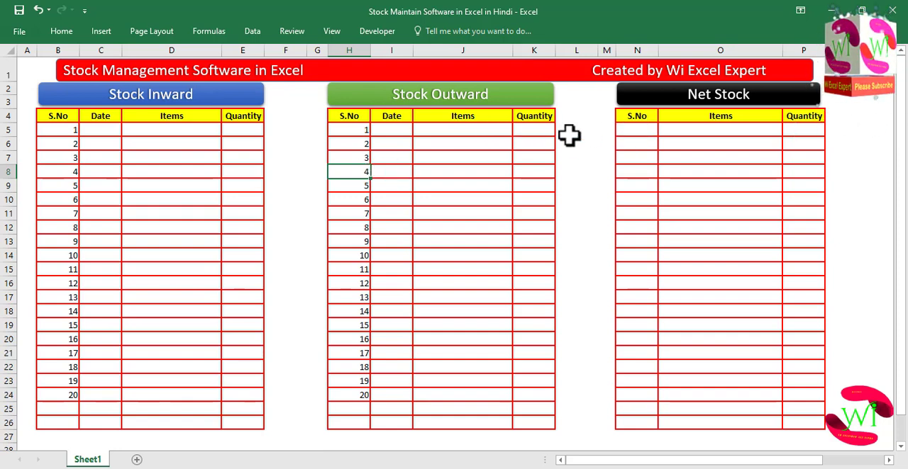
- Copy the Stock Outward serial numbers into the Net Stock S.No column
{"action": "left_click_drag", "start_coordinate": [355, 130], "coordinate": [349, 392]}
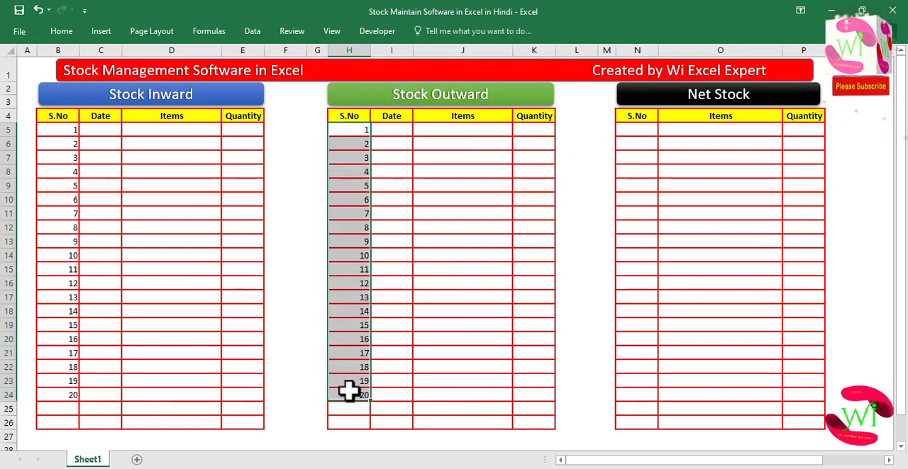
{"action": "key", "text": "ctrl+c"}
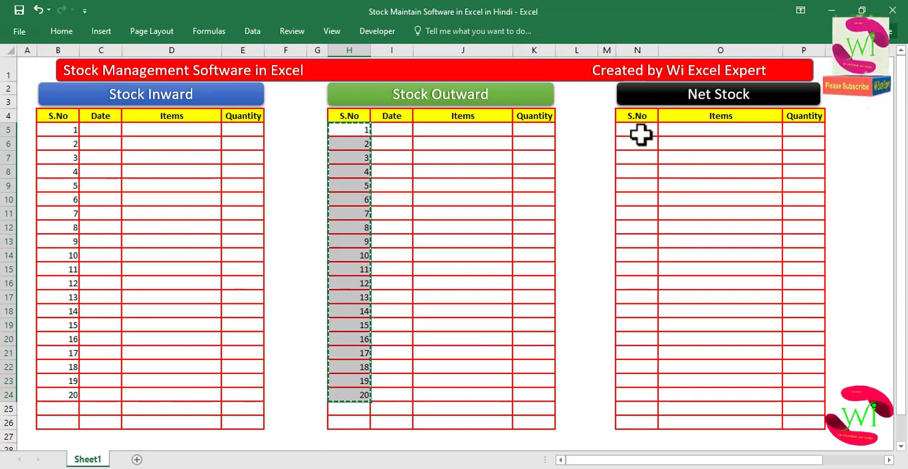
{"action": "left_click", "coordinate": [638, 132]}
{"action": "key", "text": "ctrl+v"}
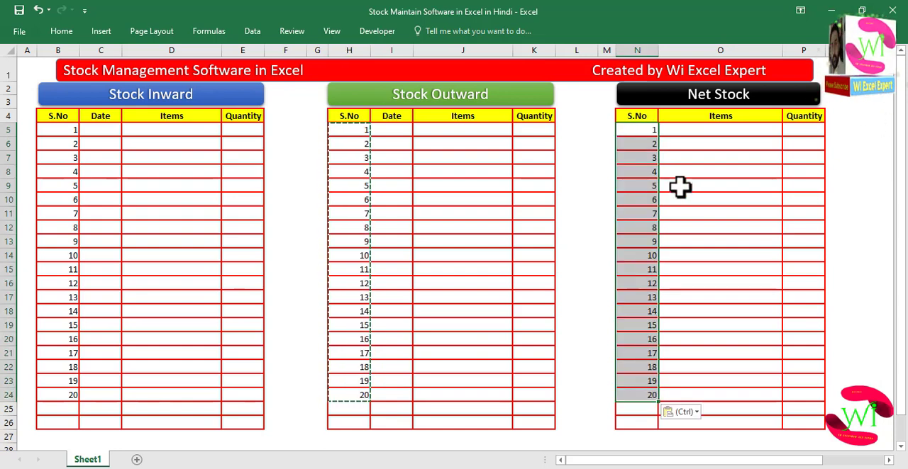
{"action": "left_click", "coordinate": [683, 186]}
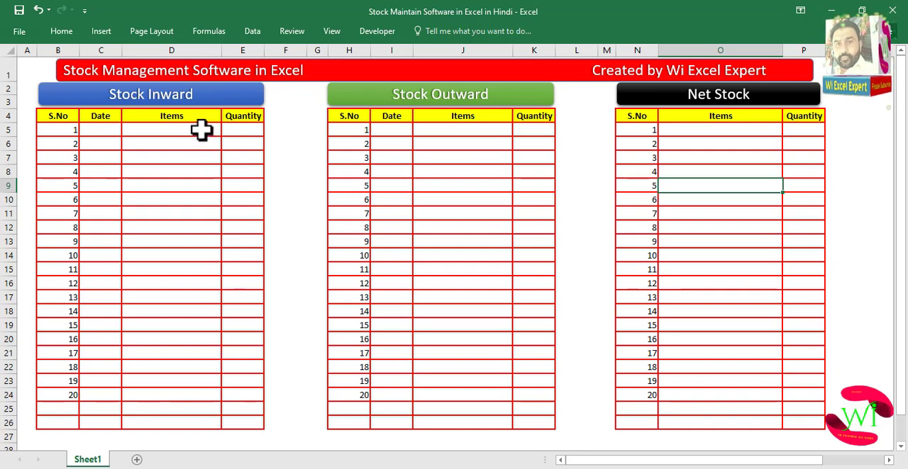
{"action": "left_click", "coordinate": [739, 132]}
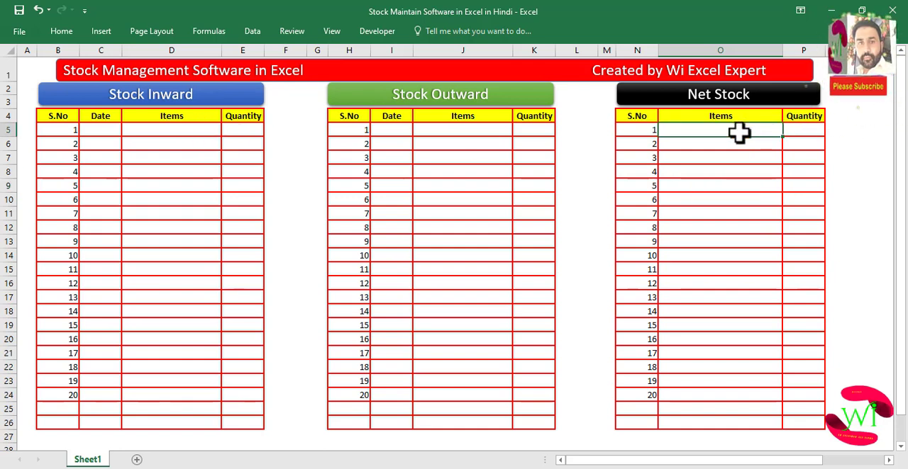
- Enter the fruit names Apple through Pomegranate in the Net Stock Items column
{"action": "left_click", "coordinate": [190, 132]}
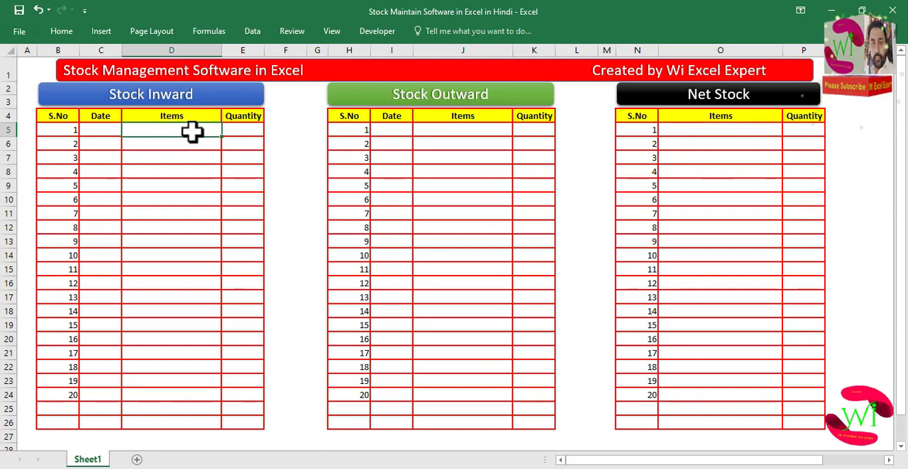
{"action": "left_click", "coordinate": [196, 146]}
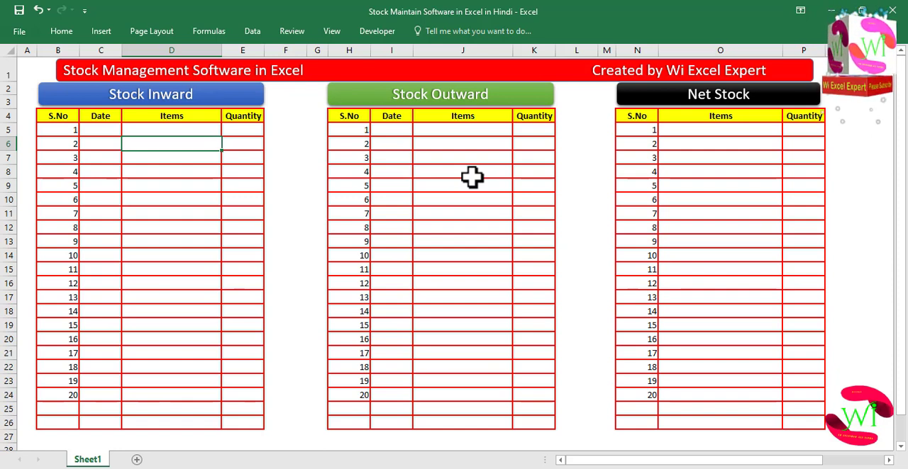
{"action": "left_click", "coordinate": [711, 131]}
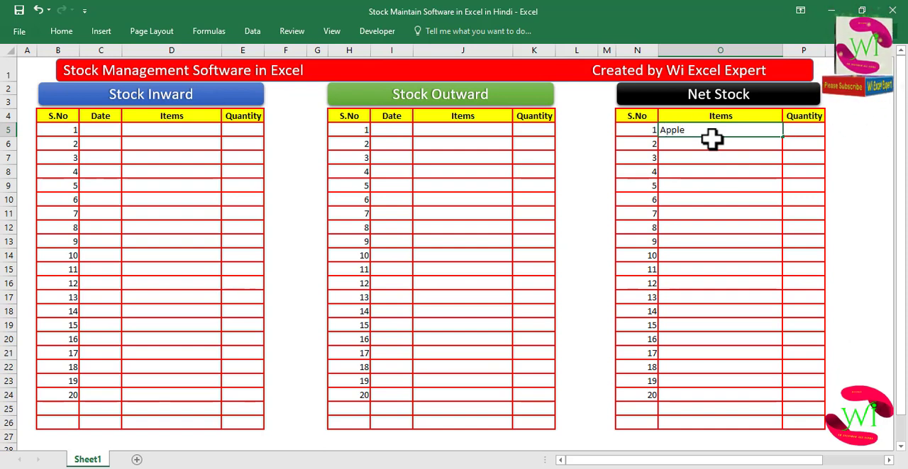
{"action": "key", "text": "Return"}
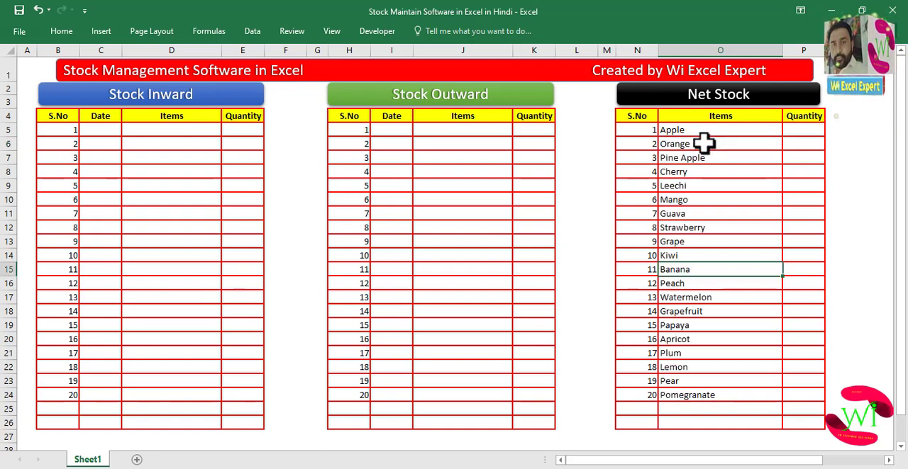
- Center-align the item names in the Net Stock Items column
{"action": "left_click", "coordinate": [712, 145]}
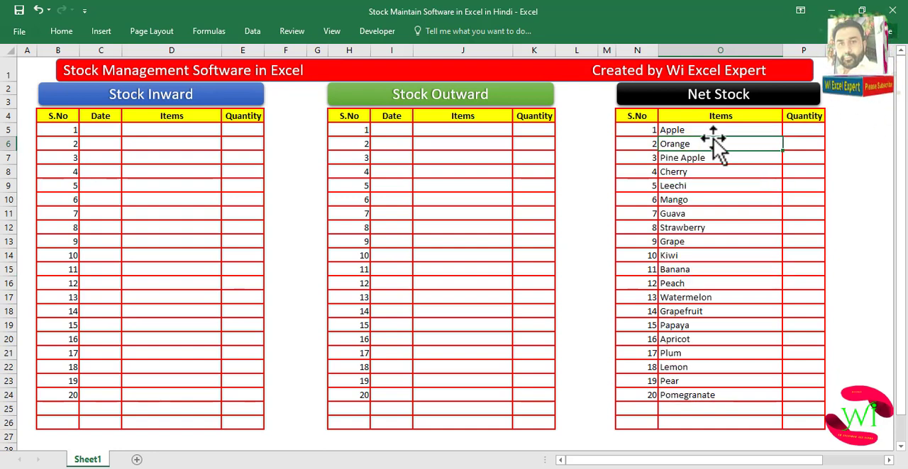
{"action": "left_click_drag", "start_coordinate": [713, 130], "coordinate": [699, 395]}
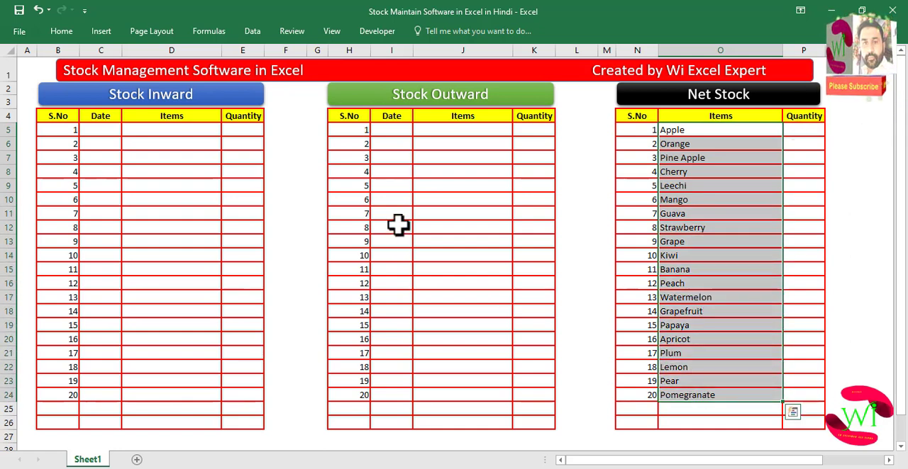
{"action": "left_click", "coordinate": [61, 30]}
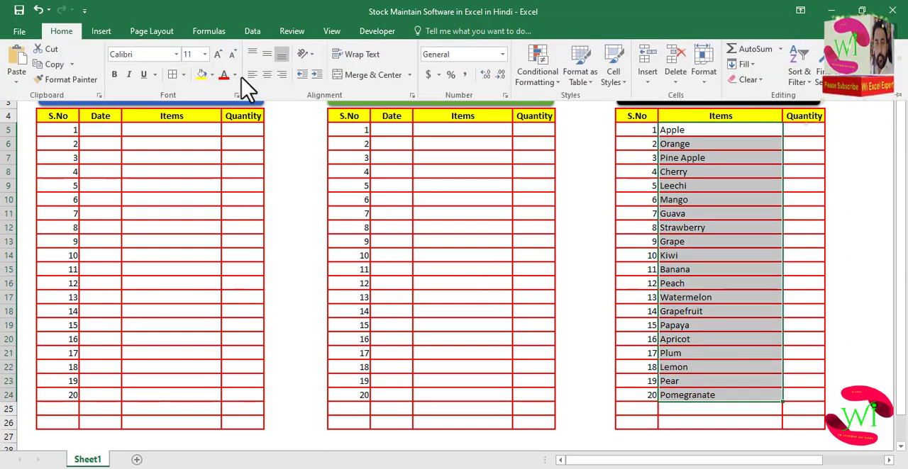
{"action": "left_click", "coordinate": [267, 74]}
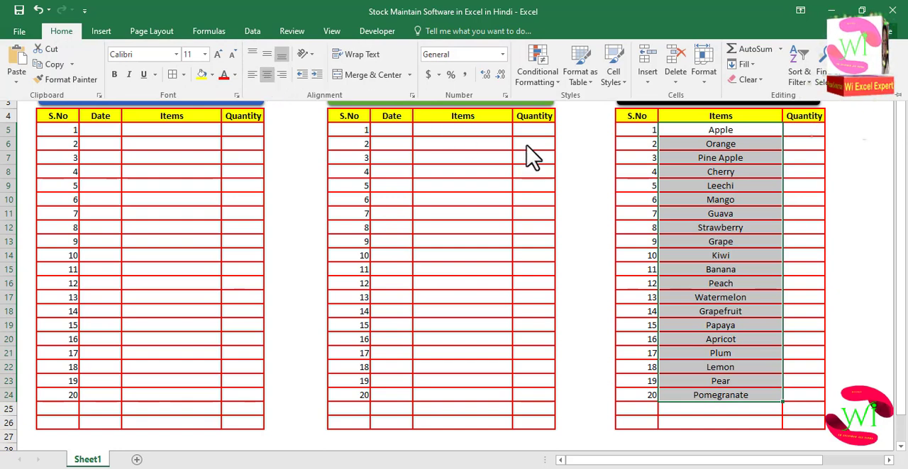
{"action": "left_click", "coordinate": [693, 201]}
{"action": "left_click", "coordinate": [694, 183]}
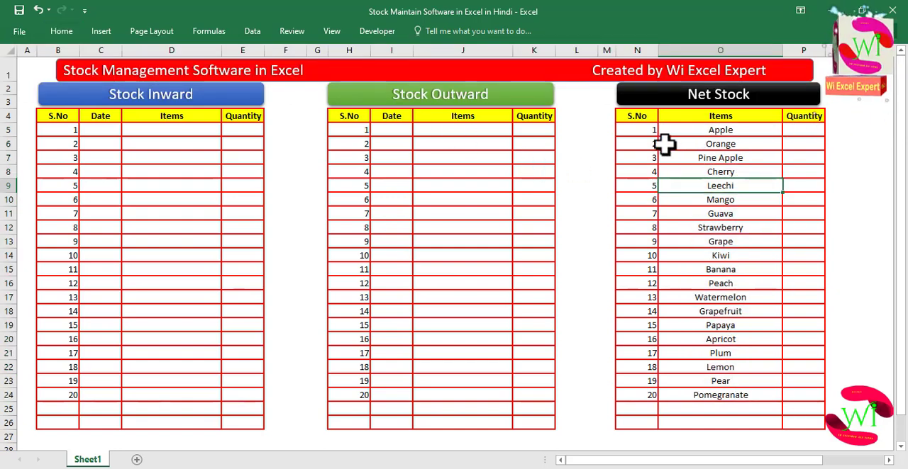
- Add list data validation to the Stock Inward and Stock Outward Items columns with source =$O$5:$O$24
{"action": "left_click_drag", "start_coordinate": [180, 132], "coordinate": [175, 401]}
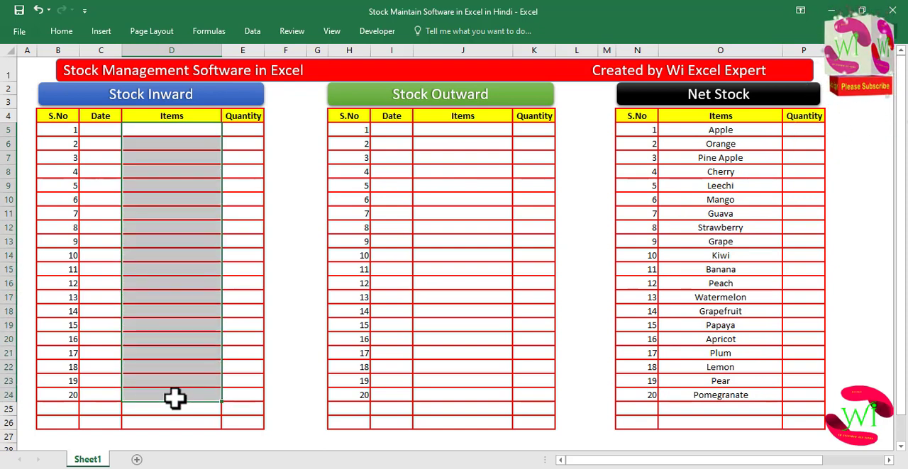
{"action": "left_click_drag", "start_coordinate": [458, 133], "coordinate": [439, 392]}
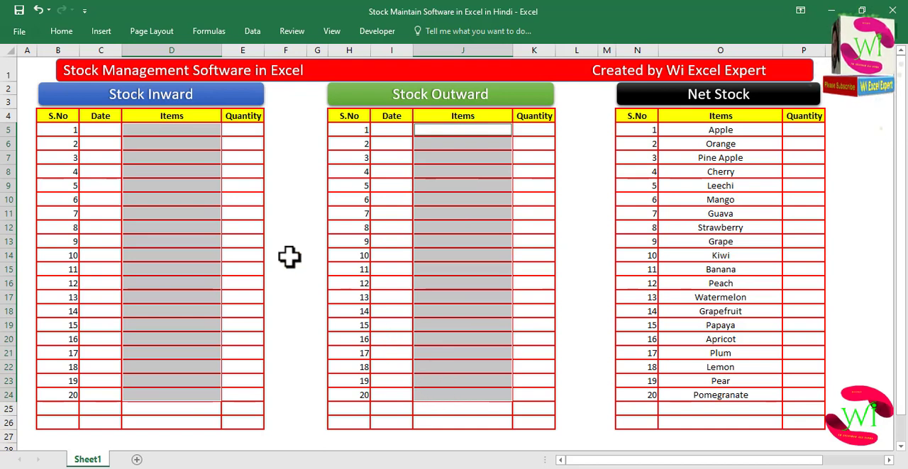
{"action": "left_click", "coordinate": [254, 34]}
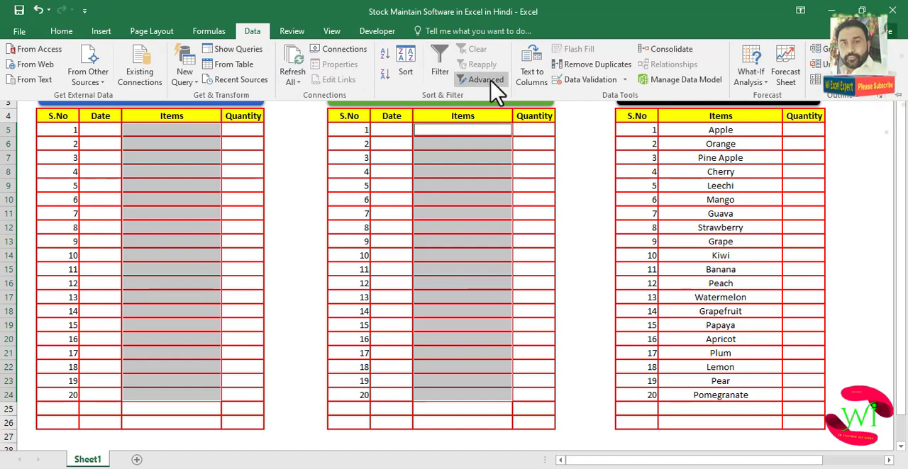
{"action": "left_click", "coordinate": [599, 81]}
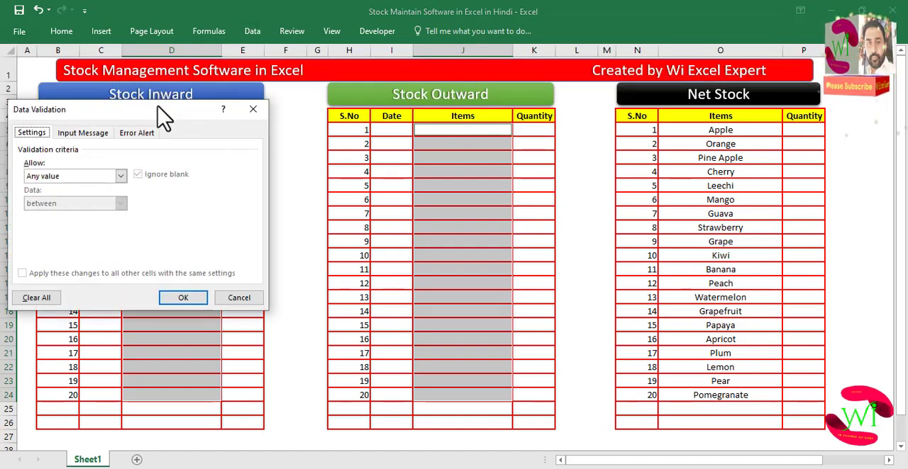
{"action": "left_click_drag", "start_coordinate": [158, 108], "coordinate": [423, 92]}
{"action": "left_click", "coordinate": [386, 161]}
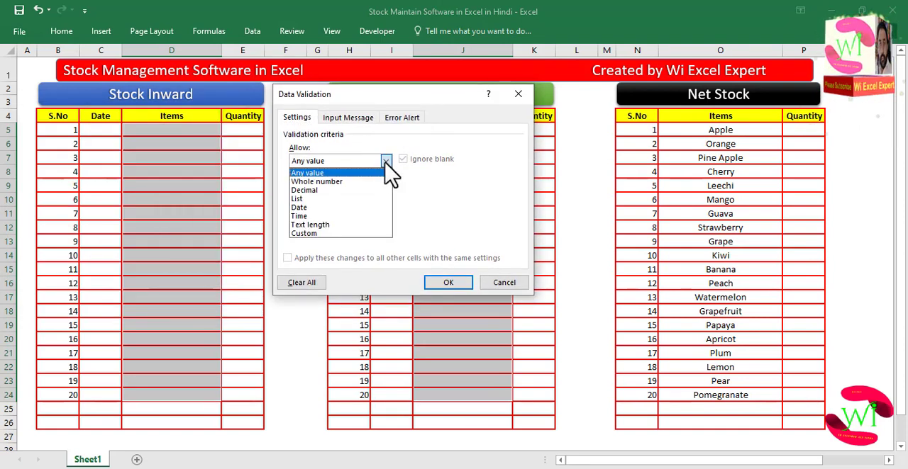
{"action": "left_click", "coordinate": [303, 199]}
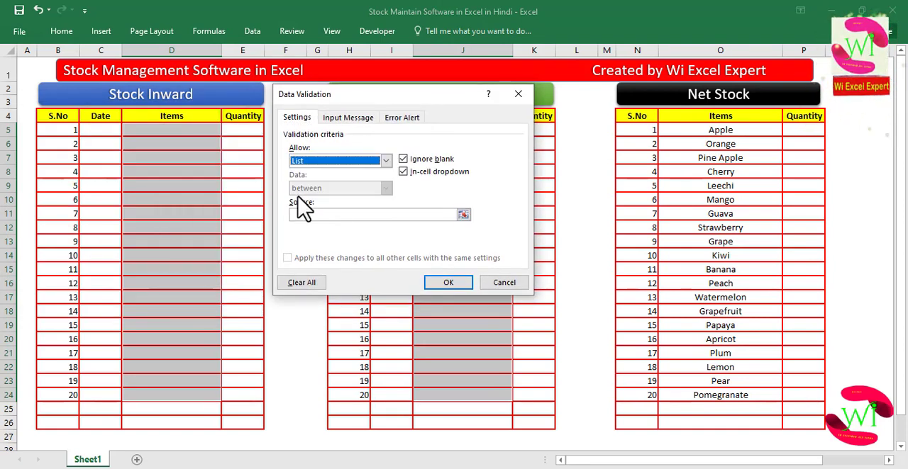
{"action": "left_click", "coordinate": [330, 214]}
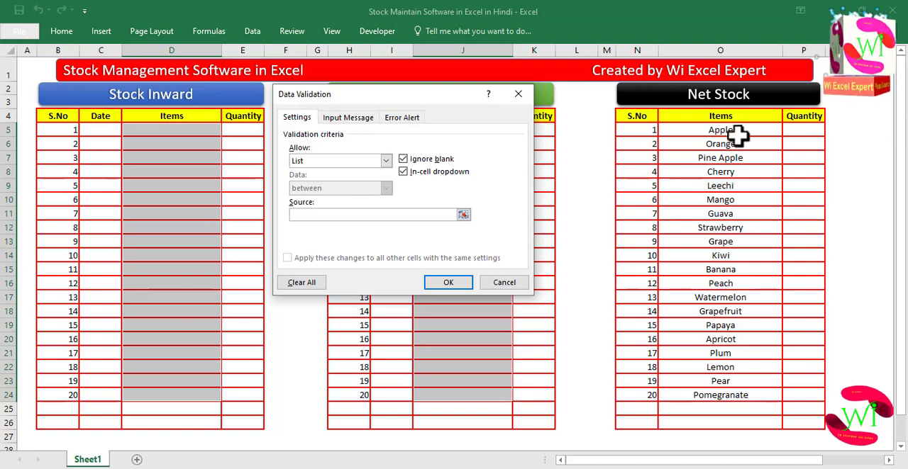
{"action": "left_click_drag", "start_coordinate": [735, 130], "coordinate": [718, 397]}
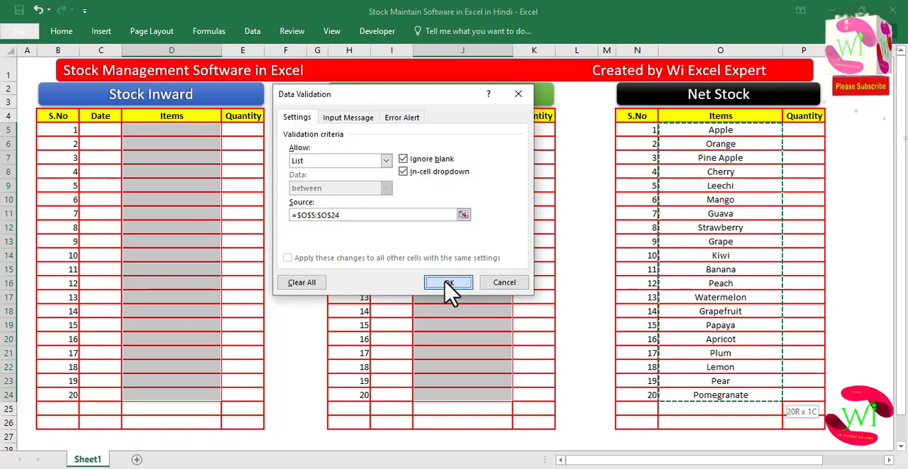
{"action": "left_click", "coordinate": [448, 283]}
- Check the new item dropdowns in the Stock Inward and Stock Outward Items cells
{"action": "left_click", "coordinate": [199, 200]}
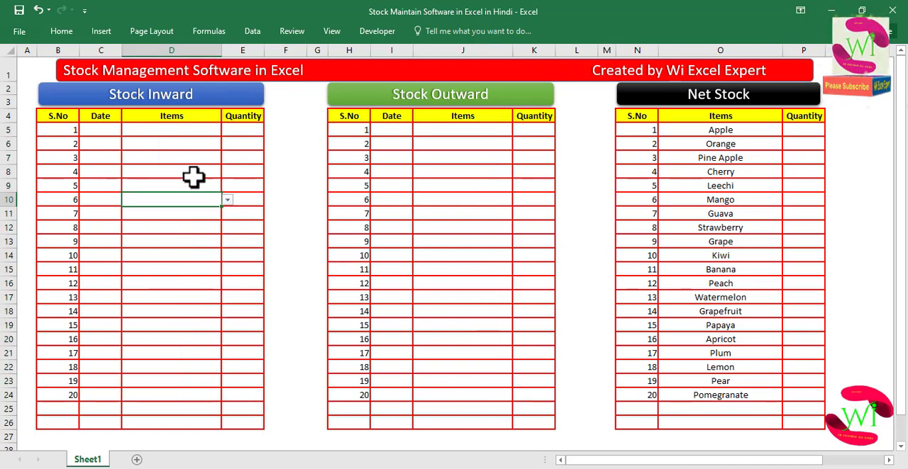
{"action": "left_click", "coordinate": [205, 132]}
{"action": "left_click", "coordinate": [226, 130]}
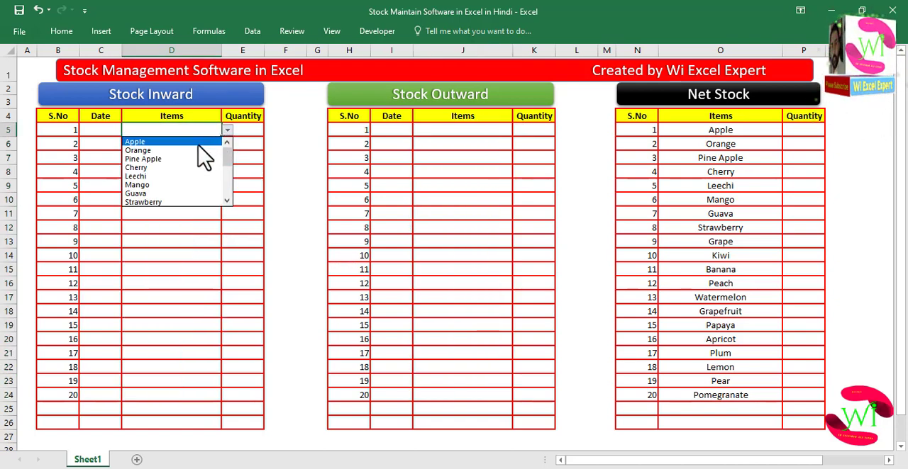
{"action": "left_click_drag", "start_coordinate": [224, 166], "coordinate": [232, 145]}
{"action": "left_click", "coordinate": [166, 240]}
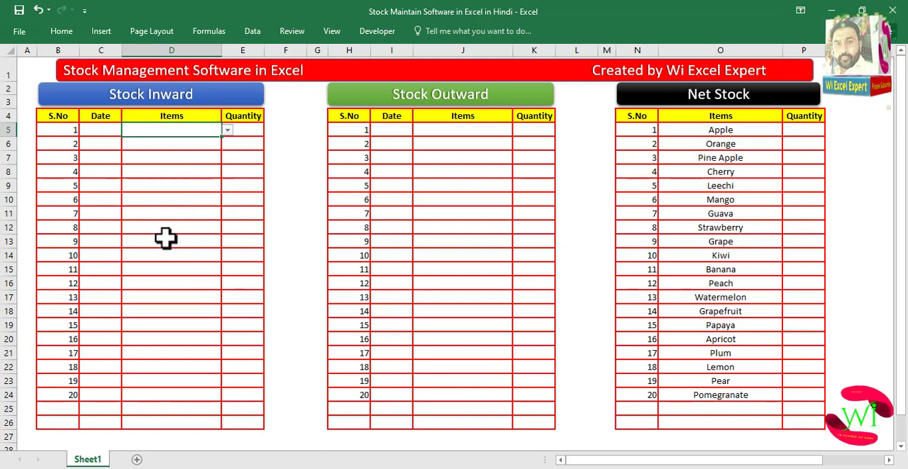
{"action": "left_click", "coordinate": [174, 145]}
{"action": "left_click", "coordinate": [443, 143]}
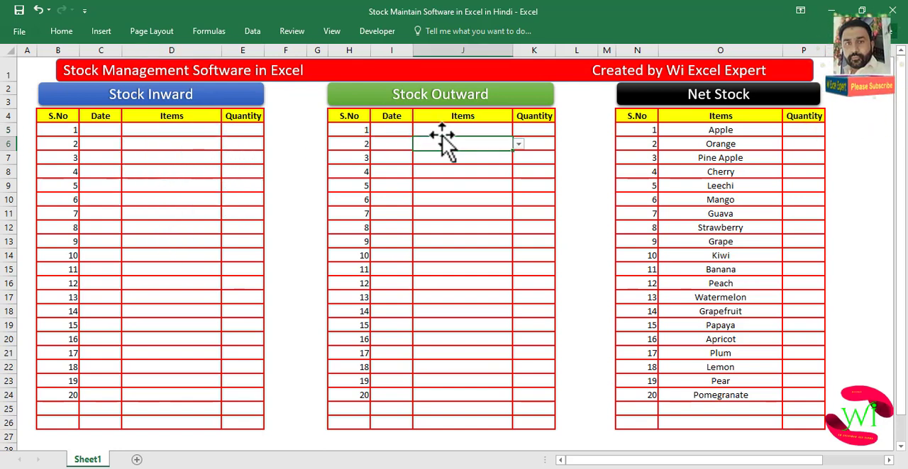
{"action": "left_click", "coordinate": [200, 129]}
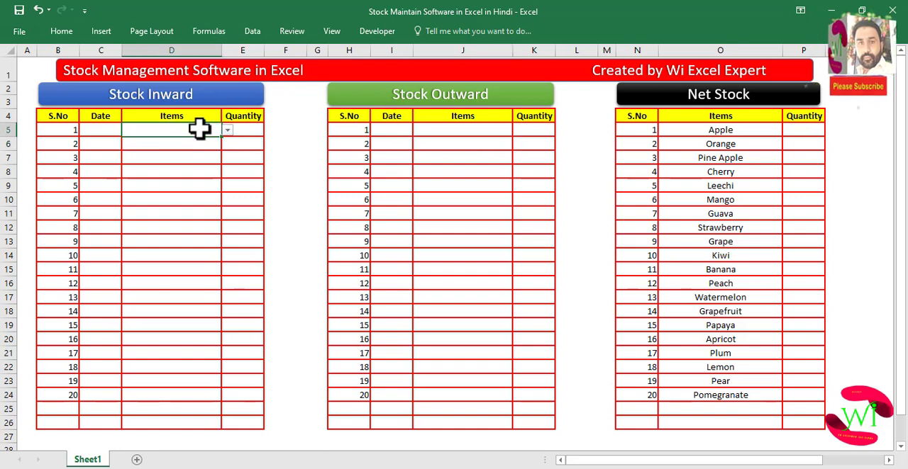
- Pick Apple, Orange, Pine Apple and Cherry from the dropdown for Stock Inward items 1 to 4
{"action": "left_click", "coordinate": [226, 130]}
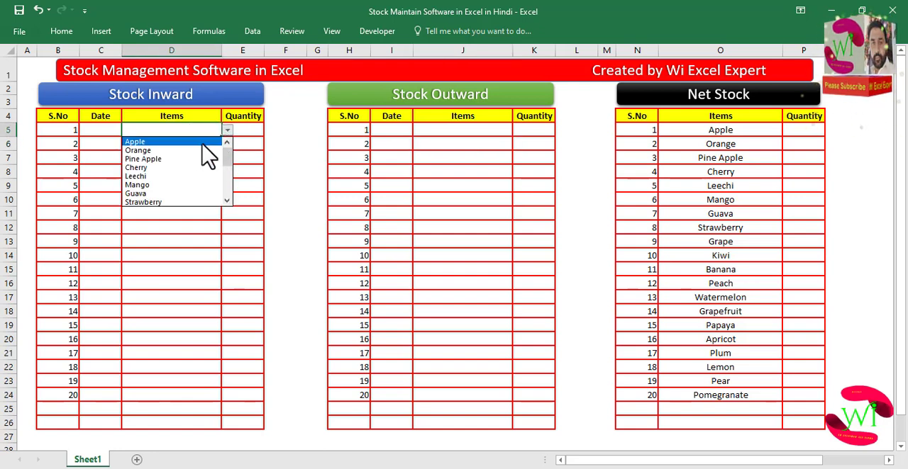
{"action": "left_click", "coordinate": [202, 142]}
{"action": "left_click", "coordinate": [216, 144]}
{"action": "left_click", "coordinate": [227, 145]}
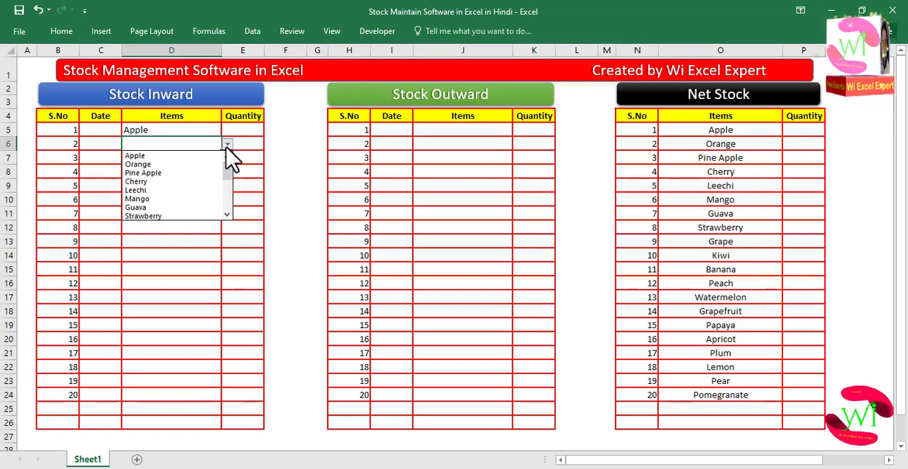
{"action": "left_click", "coordinate": [201, 164]}
{"action": "left_click", "coordinate": [196, 158]}
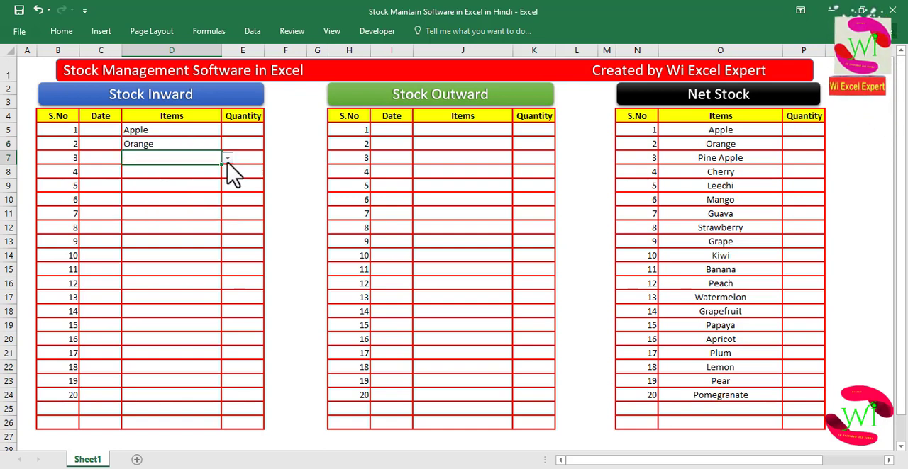
{"action": "left_click", "coordinate": [227, 158]}
{"action": "left_click", "coordinate": [177, 189]}
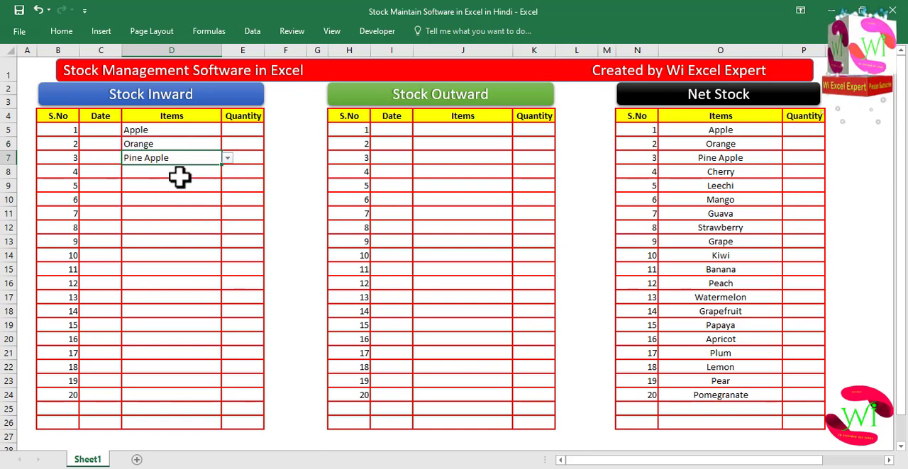
{"action": "left_click", "coordinate": [180, 174]}
{"action": "left_click", "coordinate": [227, 171]}
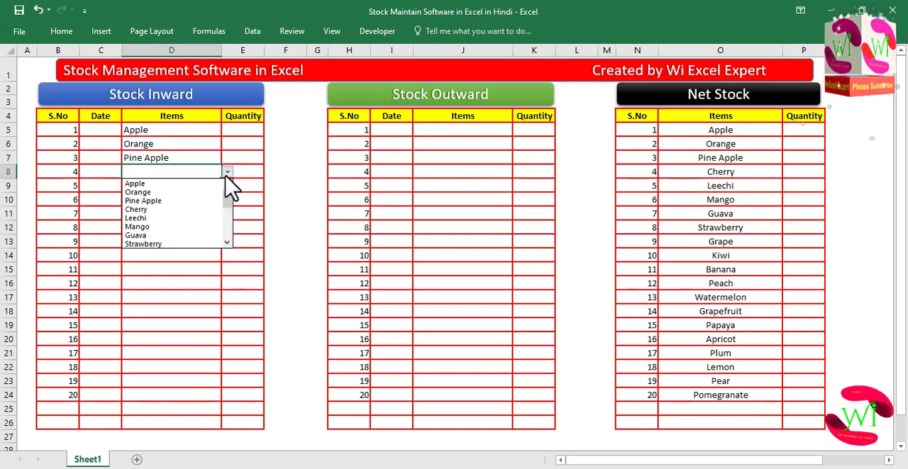
{"action": "left_click", "coordinate": [167, 211]}
- Pick Leechi, Mango, Guava, Strawberry and Grape from the dropdown for Stock Inward items 5 to 9
{"action": "left_click", "coordinate": [178, 186]}
{"action": "left_click", "coordinate": [227, 186]}
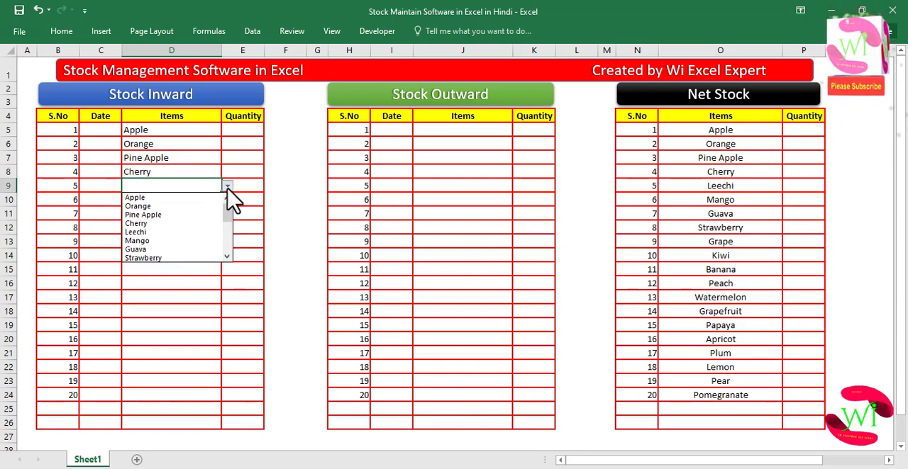
{"action": "left_click", "coordinate": [176, 232]}
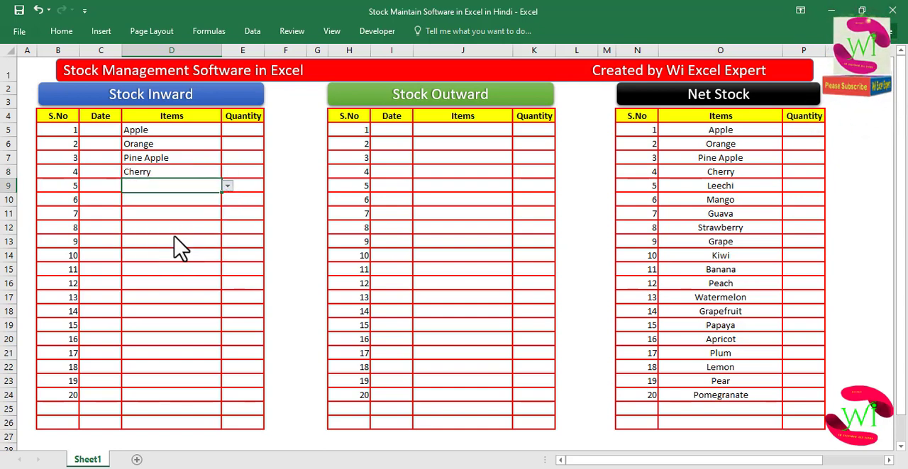
{"action": "left_click", "coordinate": [200, 200]}
{"action": "left_click", "coordinate": [227, 200]}
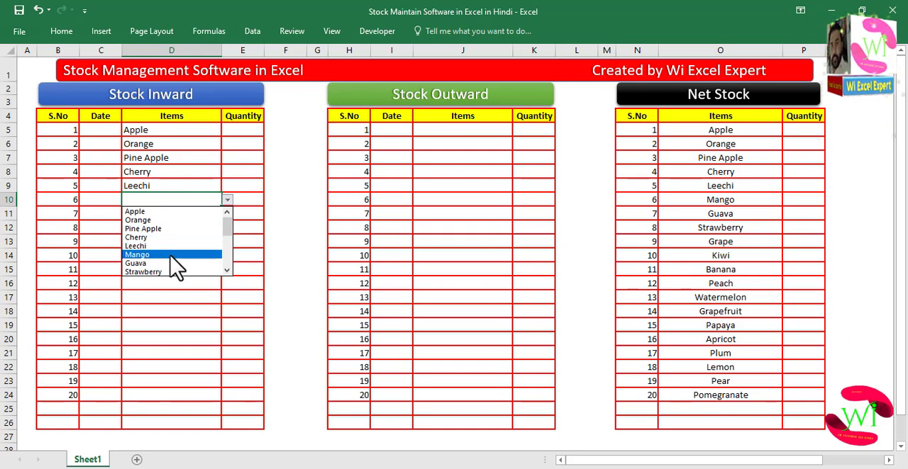
{"action": "left_click", "coordinate": [170, 256]}
{"action": "left_click", "coordinate": [202, 214]}
{"action": "left_click", "coordinate": [227, 213]}
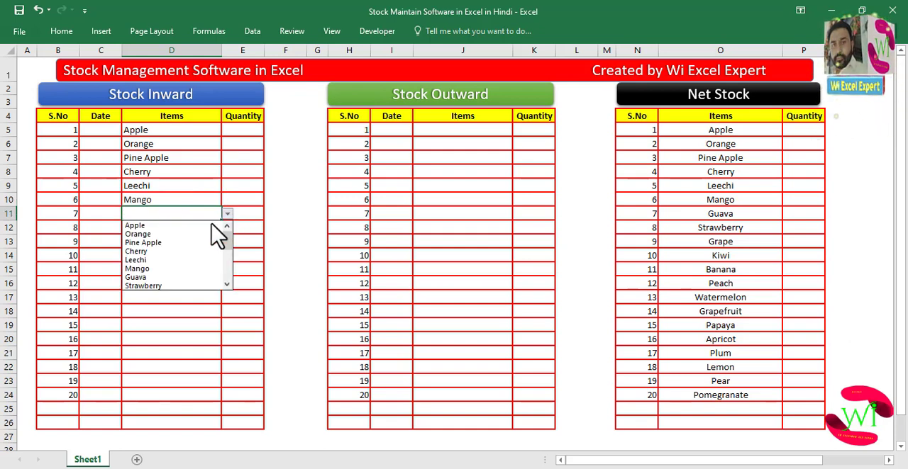
{"action": "left_click", "coordinate": [177, 277]}
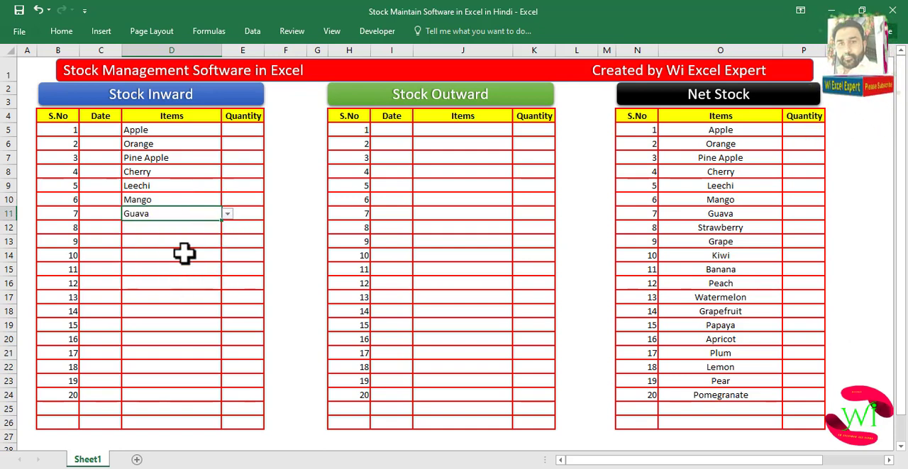
{"action": "left_click", "coordinate": [188, 228]}
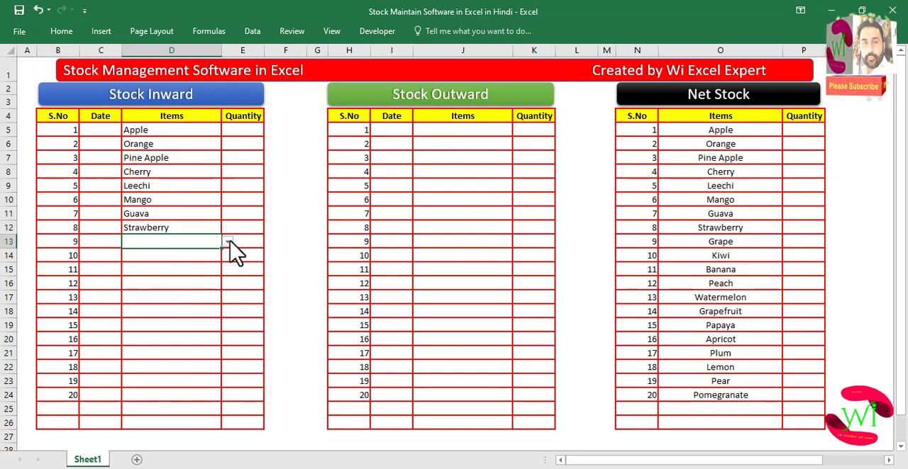
{"action": "left_click", "coordinate": [226, 242]}
{"action": "scroll", "coordinate": [225, 312], "scroll_direction": "down", "scroll_amount": 4}
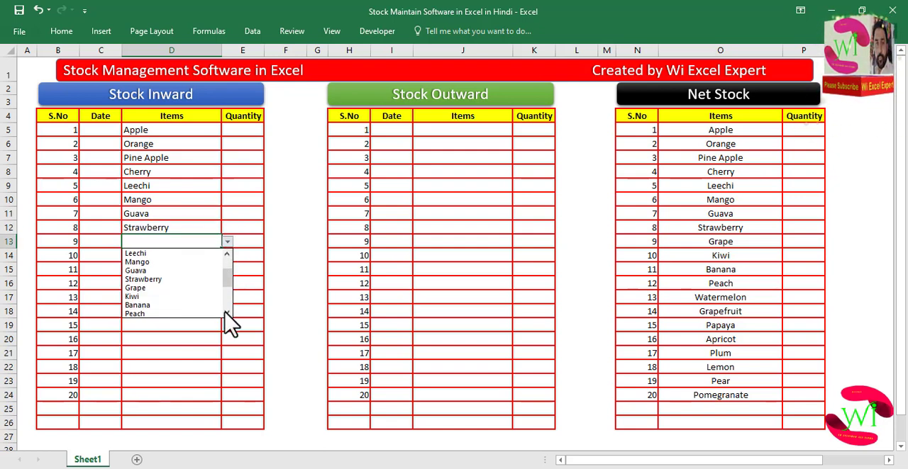
{"action": "left_click", "coordinate": [172, 296]}
{"action": "left_click", "coordinate": [172, 255]}
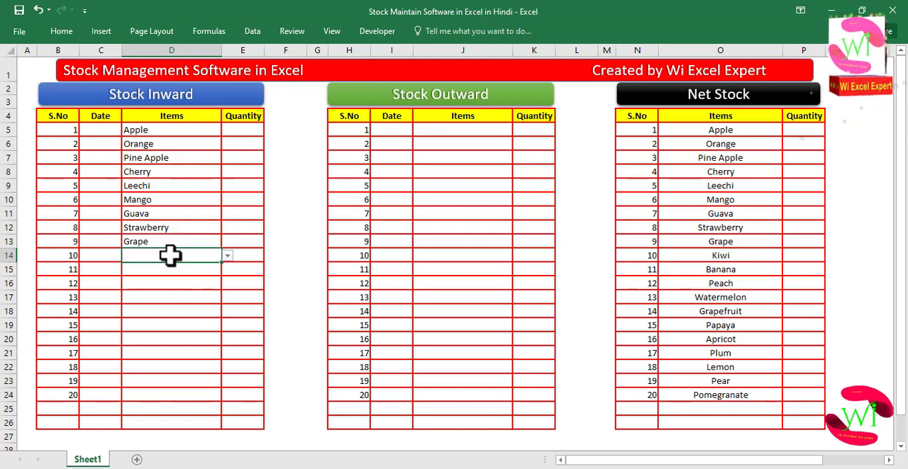
- Pick Kiwi, Banana and Peach from the dropdown for Stock Inward items 10 to 12
{"action": "left_click", "coordinate": [227, 256]}
{"action": "scroll", "coordinate": [234, 305], "scroll_direction": "down", "scroll_amount": 1}
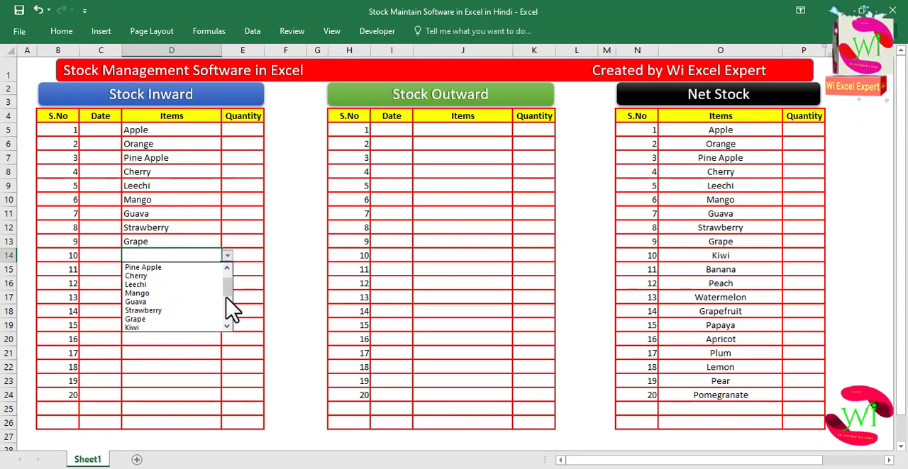
{"action": "left_click", "coordinate": [196, 327]}
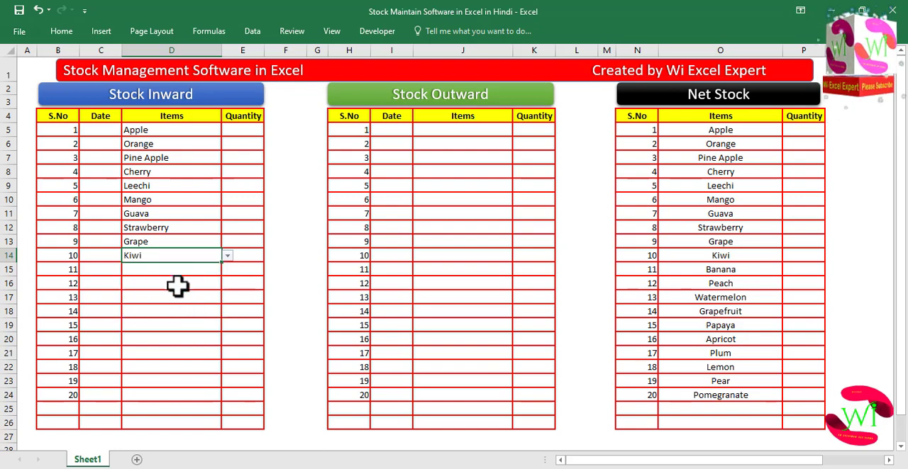
{"action": "left_click", "coordinate": [180, 270]}
{"action": "left_click", "coordinate": [227, 270]}
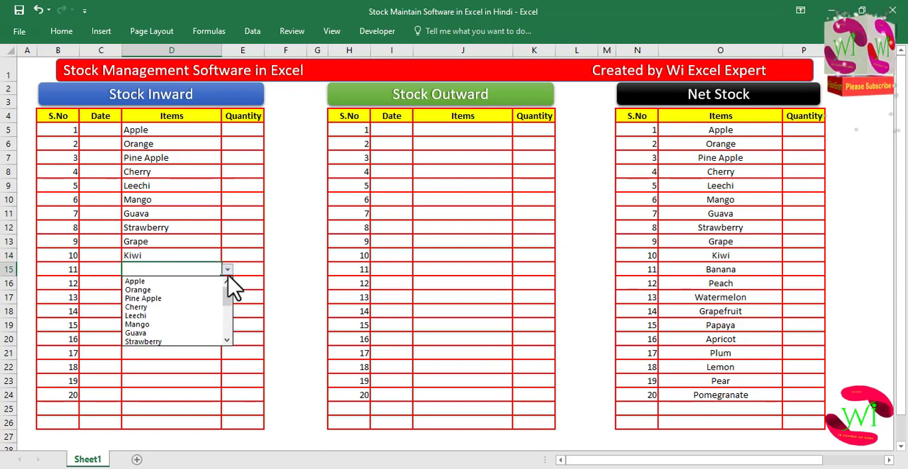
{"action": "left_click", "coordinate": [226, 340]}
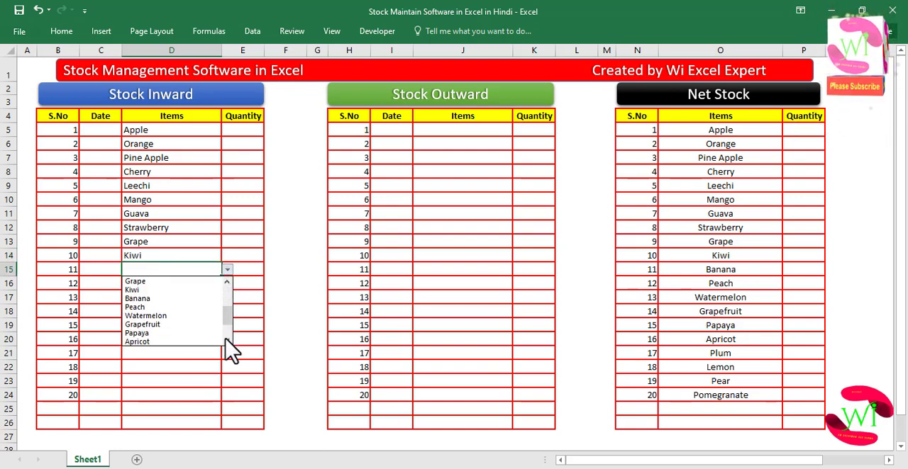
{"action": "left_click", "coordinate": [167, 298]}
{"action": "left_click", "coordinate": [161, 284]}
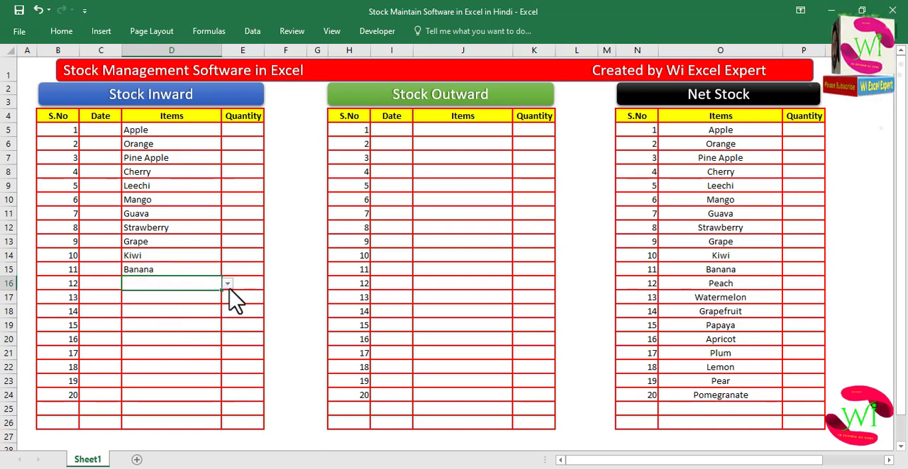
{"action": "left_click", "coordinate": [227, 284]}
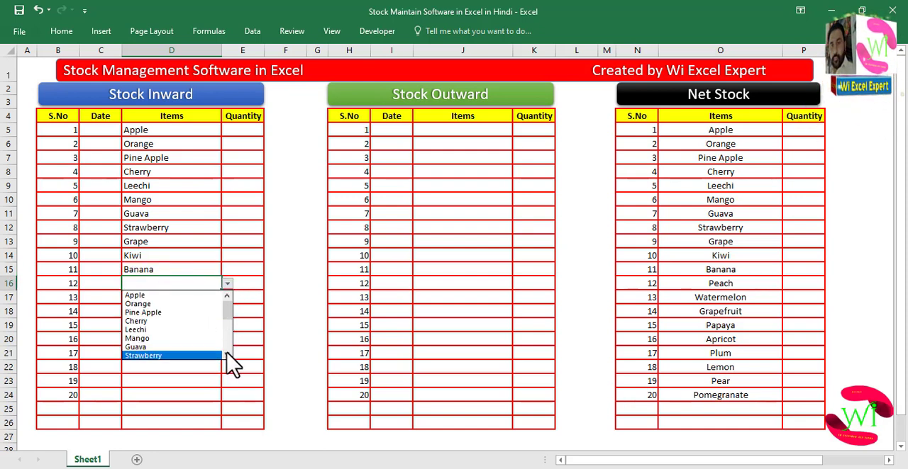
{"action": "left_click", "coordinate": [227, 354]}
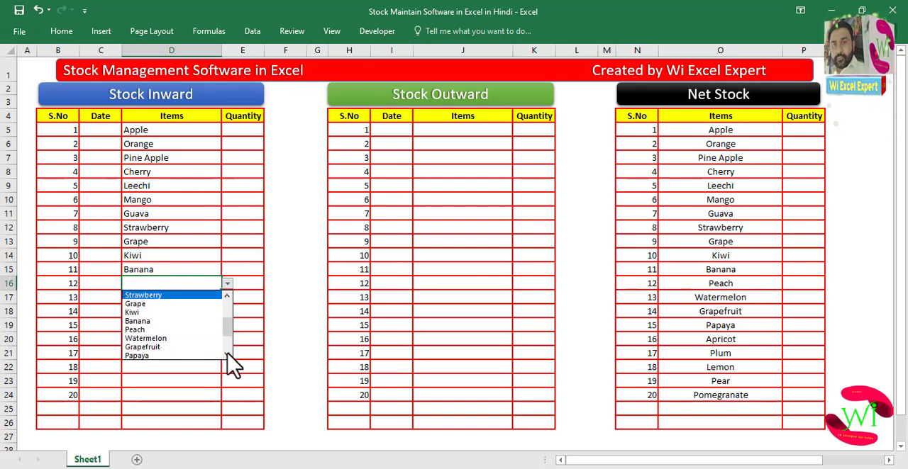
{"action": "left_click", "coordinate": [177, 330]}
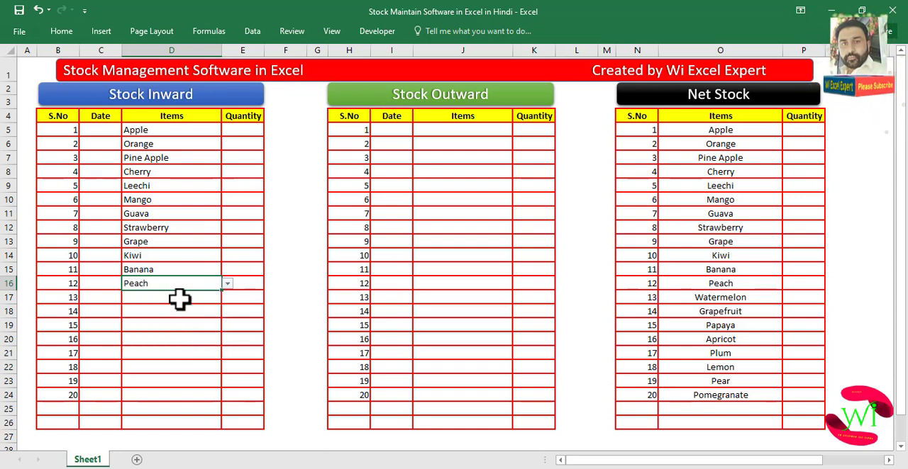
- Pick Watermelon, Grapefruit and Papaya from the dropdown for Stock Inward items 13 to 15
{"action": "left_click", "coordinate": [180, 300]}
{"action": "left_click", "coordinate": [227, 298]}
{"action": "left_click_drag", "start_coordinate": [225, 321], "coordinate": [227, 338]}
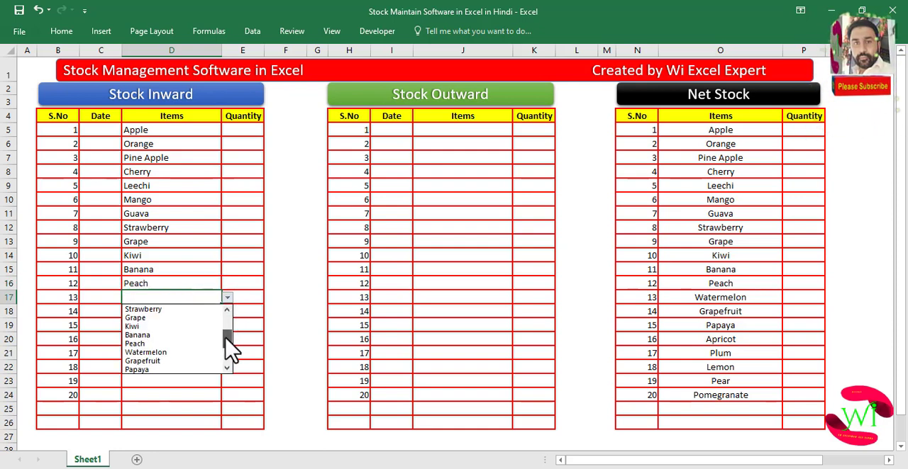
{"action": "left_click", "coordinate": [205, 353]}
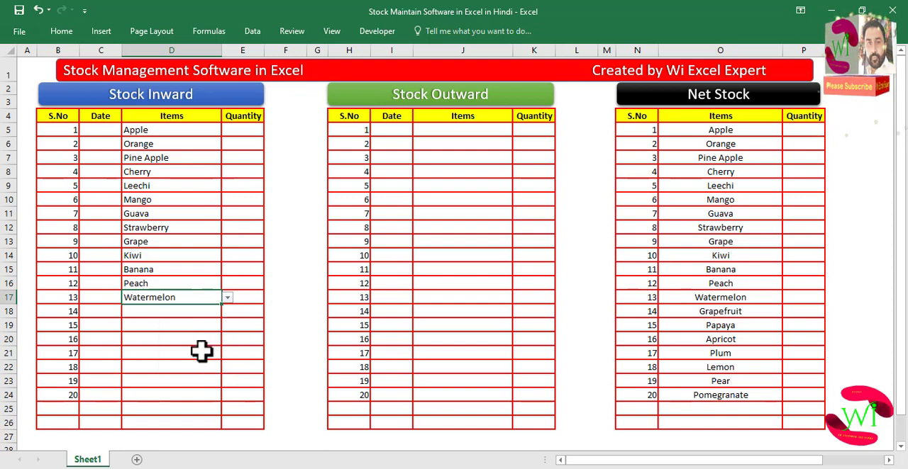
{"action": "left_click", "coordinate": [186, 314]}
{"action": "left_click", "coordinate": [227, 312]}
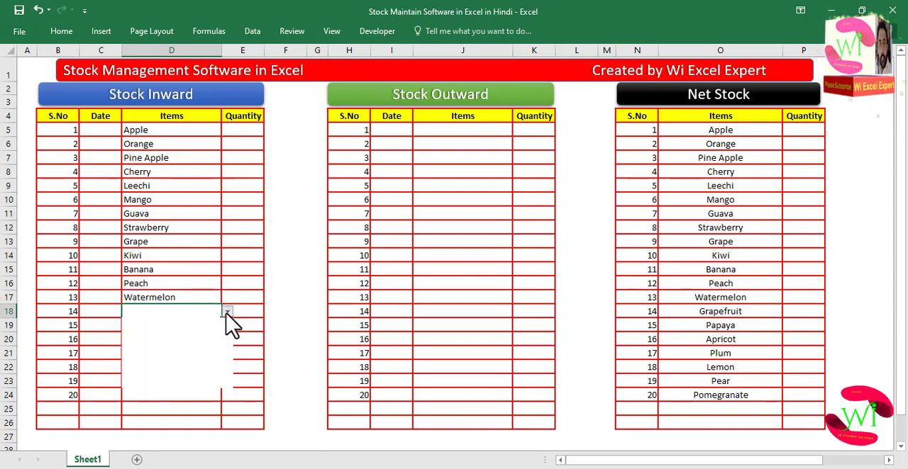
{"action": "left_click", "coordinate": [227, 382]}
{"action": "left_click", "coordinate": [227, 382]}
{"action": "left_click", "coordinate": [227, 382]}
{"action": "left_click", "coordinate": [227, 382]}
{"action": "left_click", "coordinate": [226, 383]}
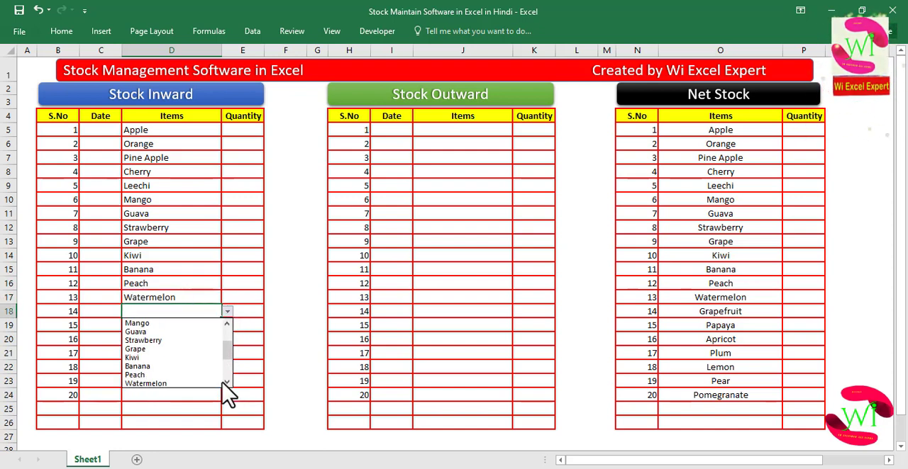
{"action": "left_click", "coordinate": [226, 383]}
{"action": "left_click", "coordinate": [225, 383]}
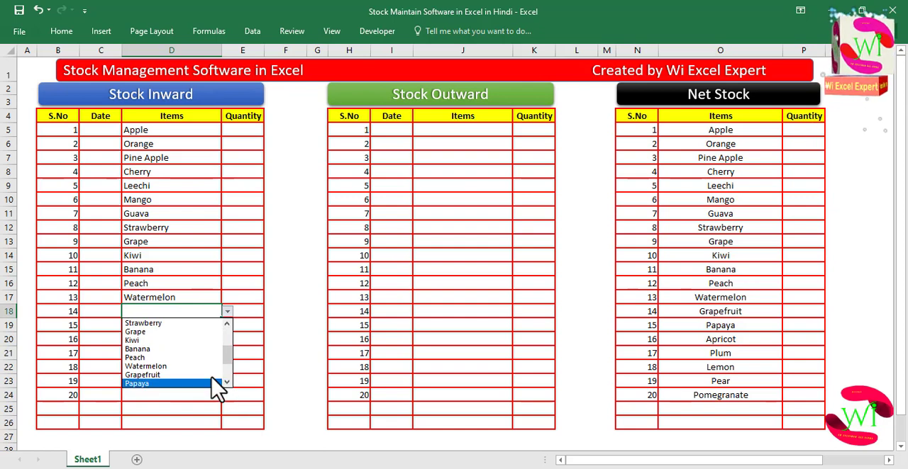
{"action": "left_click", "coordinate": [179, 376]}
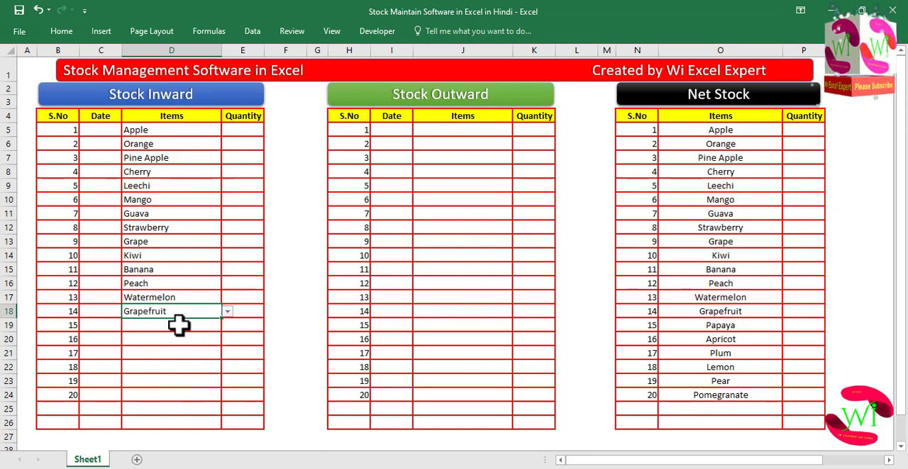
{"action": "left_click", "coordinate": [178, 325]}
{"action": "left_click", "coordinate": [227, 325]}
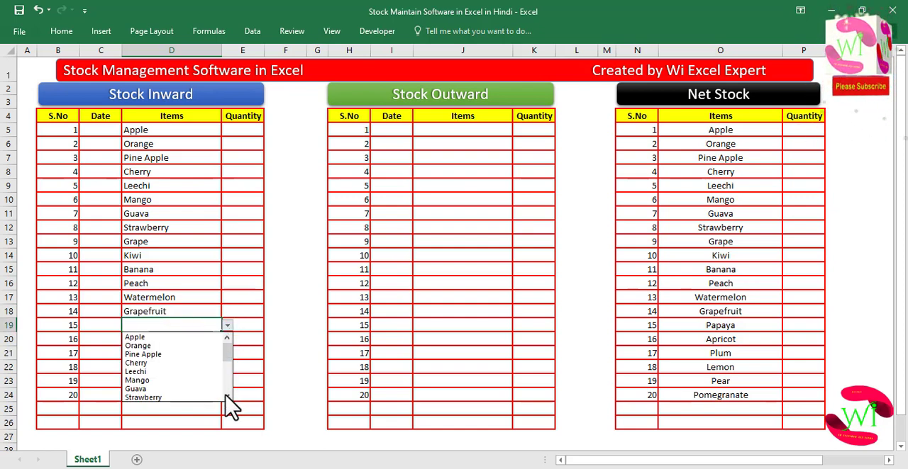
{"action": "left_click", "coordinate": [227, 398]}
{"action": "left_click", "coordinate": [227, 398]}
{"action": "left_click", "coordinate": [227, 398]}
{"action": "left_click", "coordinate": [227, 397]}
{"action": "left_click", "coordinate": [227, 398]}
{"action": "left_click", "coordinate": [227, 398]}
{"action": "left_click", "coordinate": [226, 397]}
{"action": "left_click", "coordinate": [226, 398]}
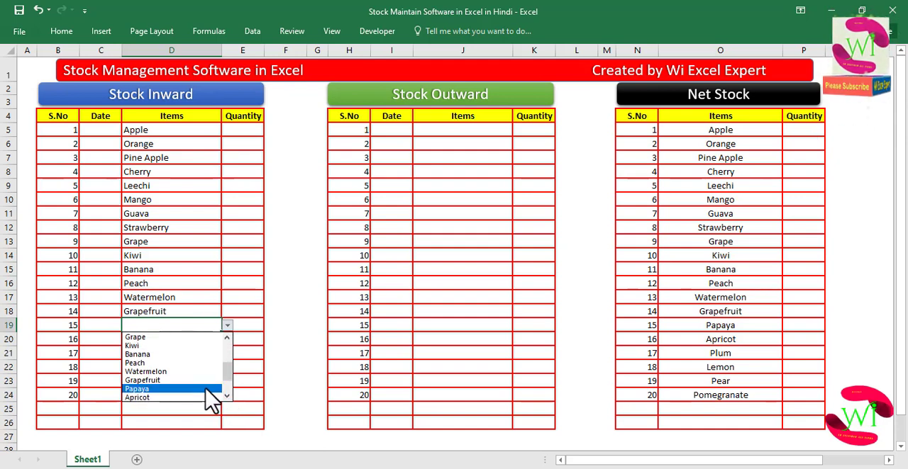
{"action": "left_click", "coordinate": [195, 390]}
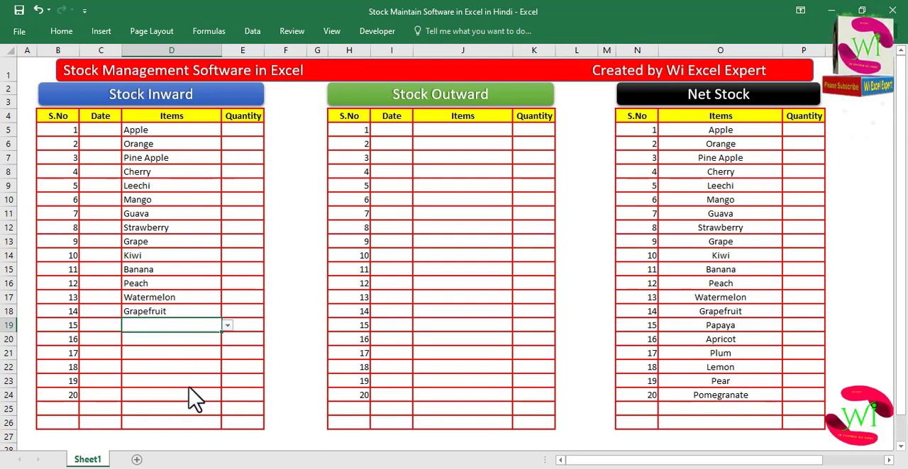
- Enter Stock Inward quantities 100, 200, 250, 80, 90 and 400 for items 1 to 6
{"action": "left_click", "coordinate": [244, 132]}
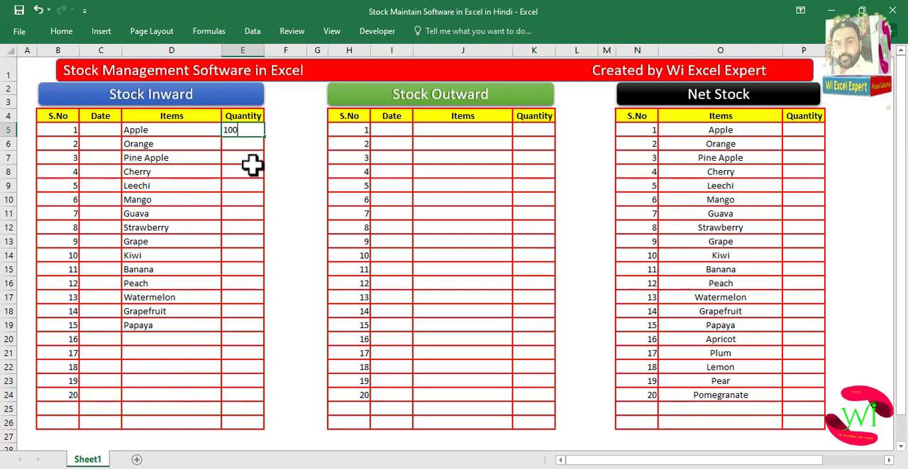
{"action": "key", "text": "Return"}
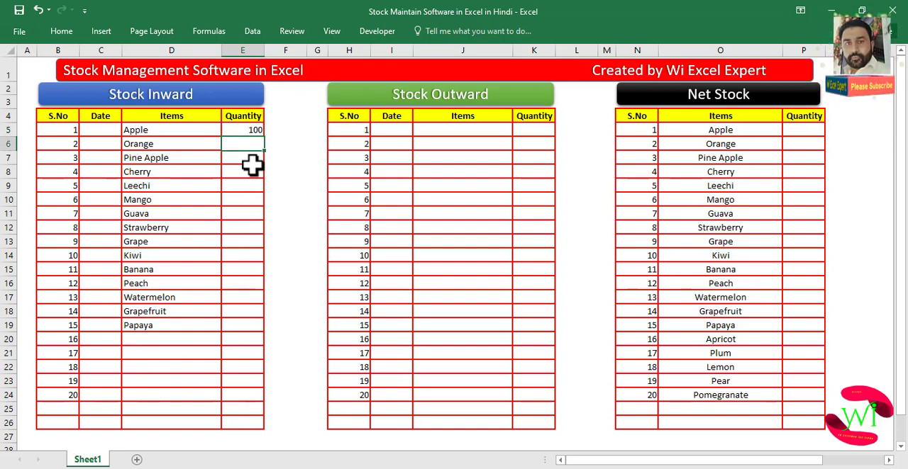
{"action": "key", "text": "Return"}
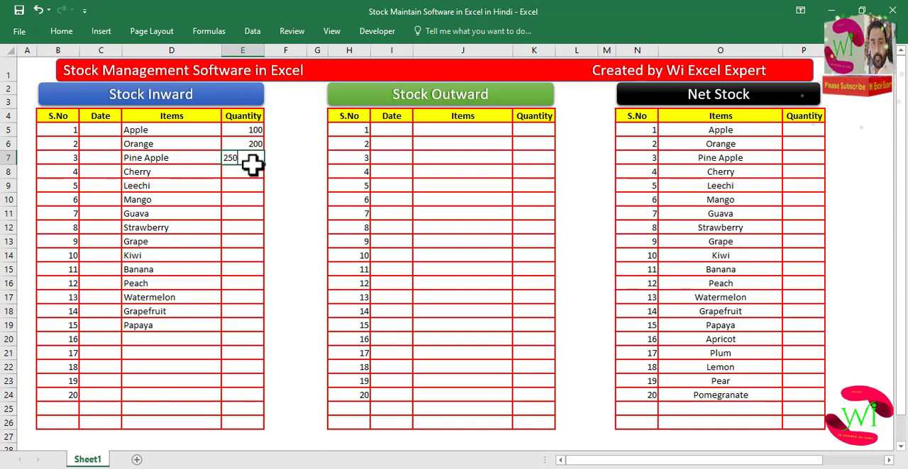
{"action": "key", "text": "Return"}
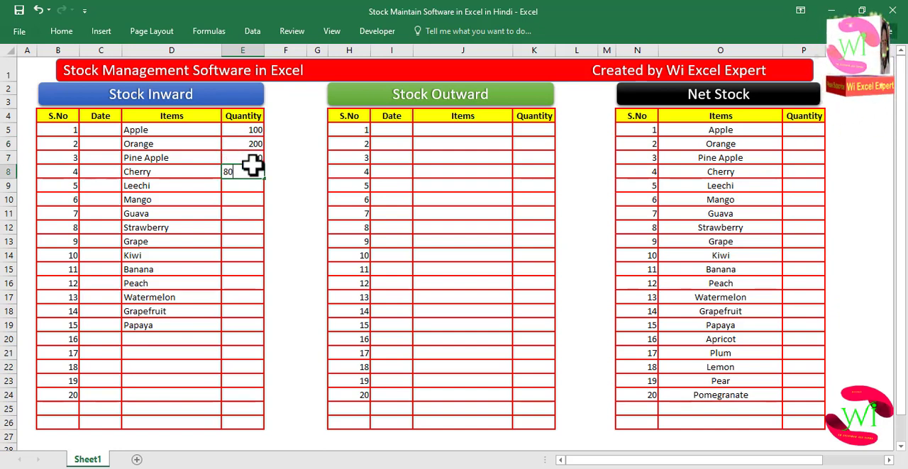
{"action": "key", "text": "Return"}
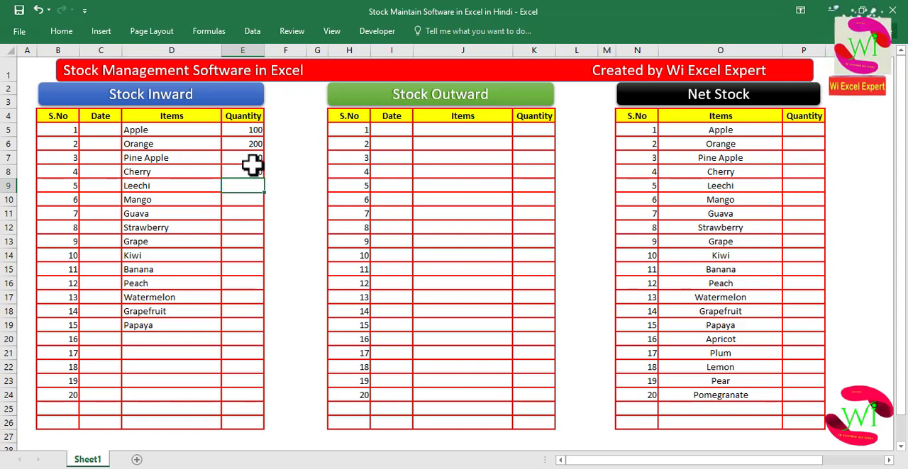
{"action": "key", "text": "Return"}
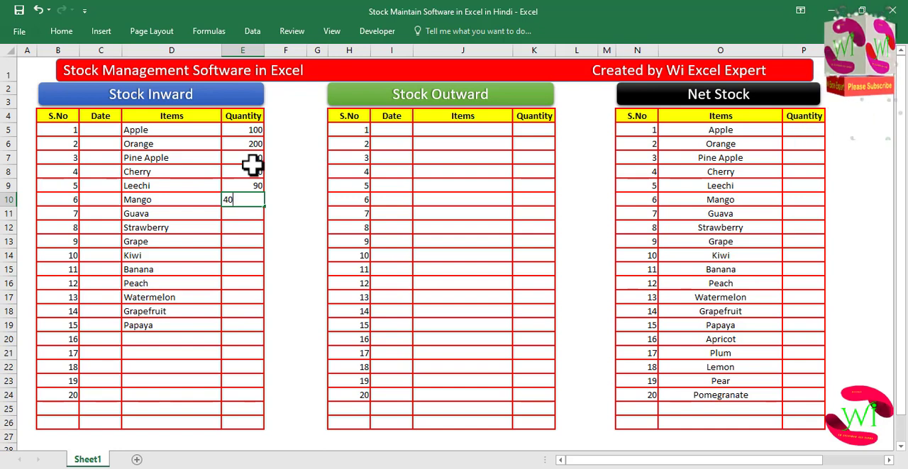
{"action": "key", "text": "Return"}
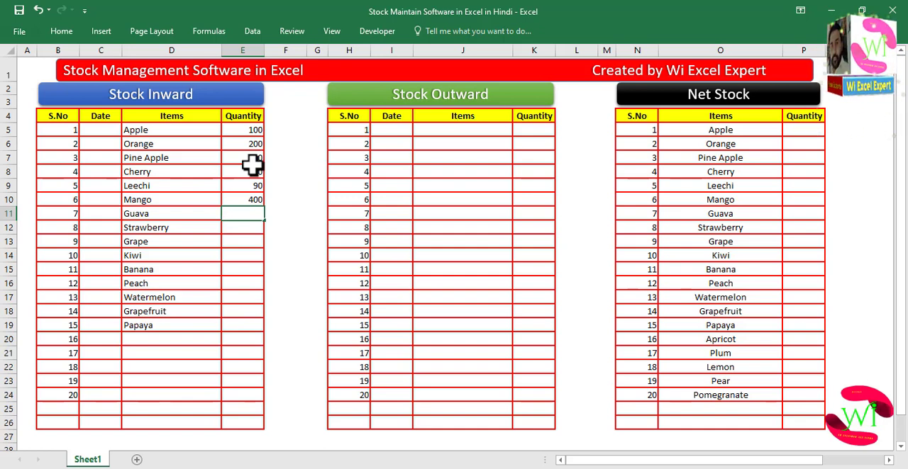
- Enter Stock Inward quantities 300, 140, 750, 350, 450, 600, 470, 358 and 600 for items 7 to 15
{"action": "key", "text": "Return"}
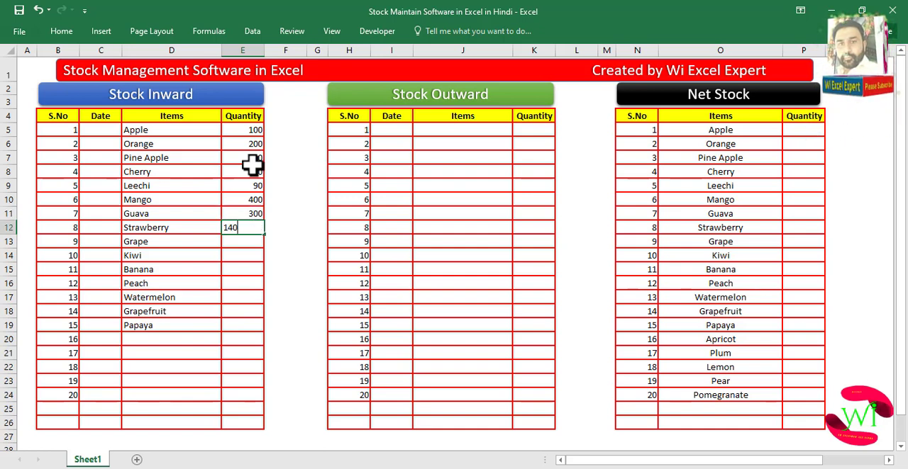
{"action": "key", "text": "Return"}
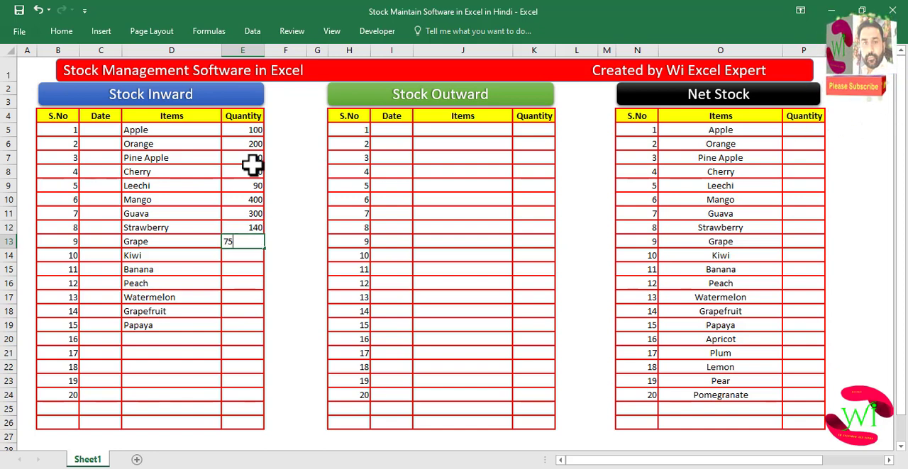
{"action": "key", "text": "Return"}
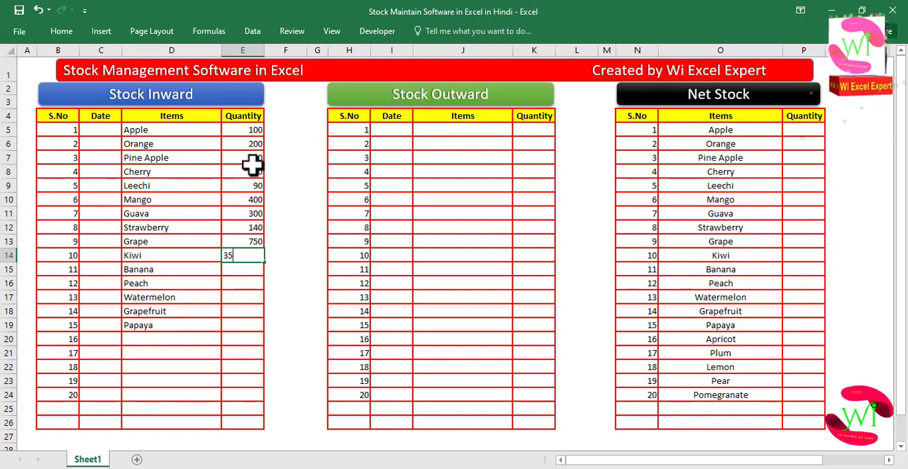
{"action": "key", "text": "Return"}
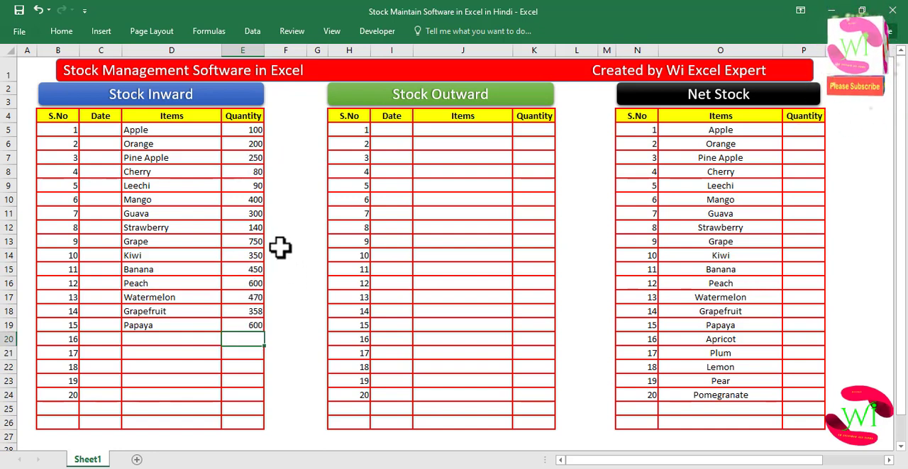
{"action": "left_click", "coordinate": [247, 224]}
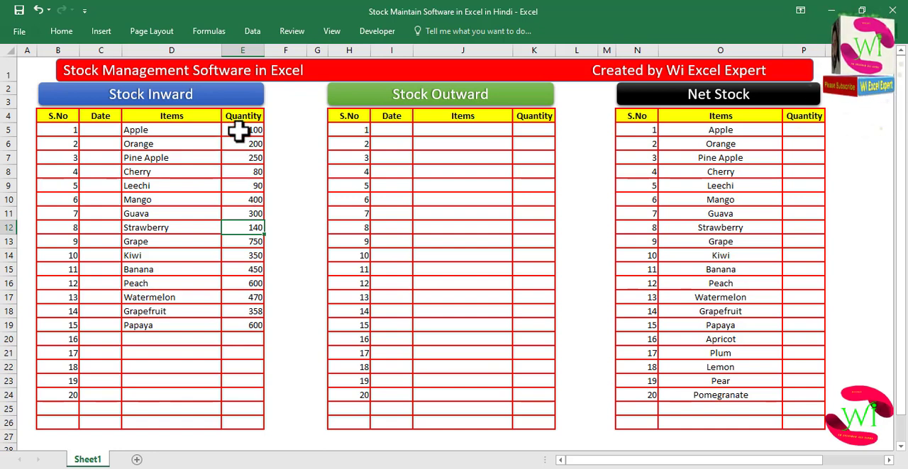
- Open the item dropdown in the first Stock Outward Items cell to check its list
{"action": "left_click", "coordinate": [439, 130]}
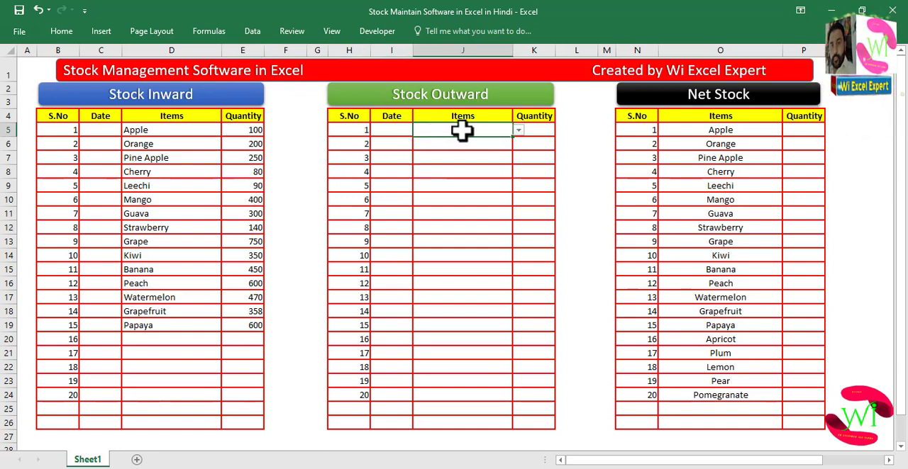
{"action": "left_click", "coordinate": [519, 132]}
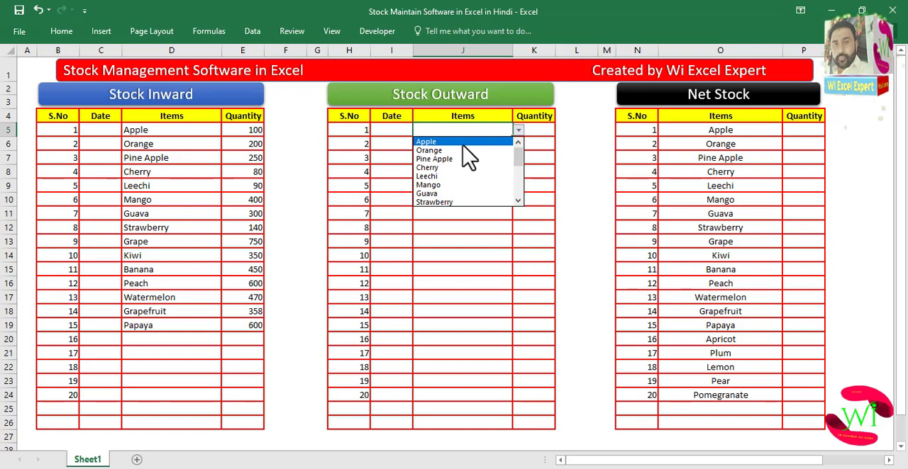
{"action": "left_click", "coordinate": [458, 254]}
{"action": "left_click", "coordinate": [457, 147]}
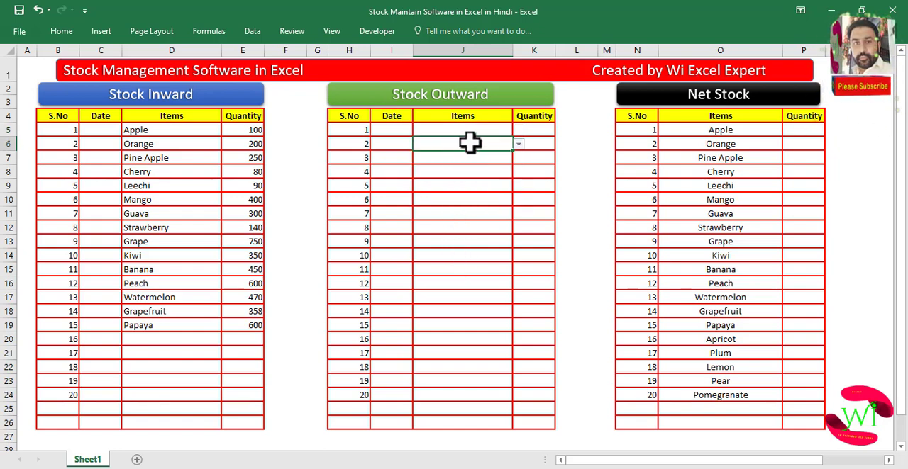
{"action": "left_click", "coordinate": [469, 131]}
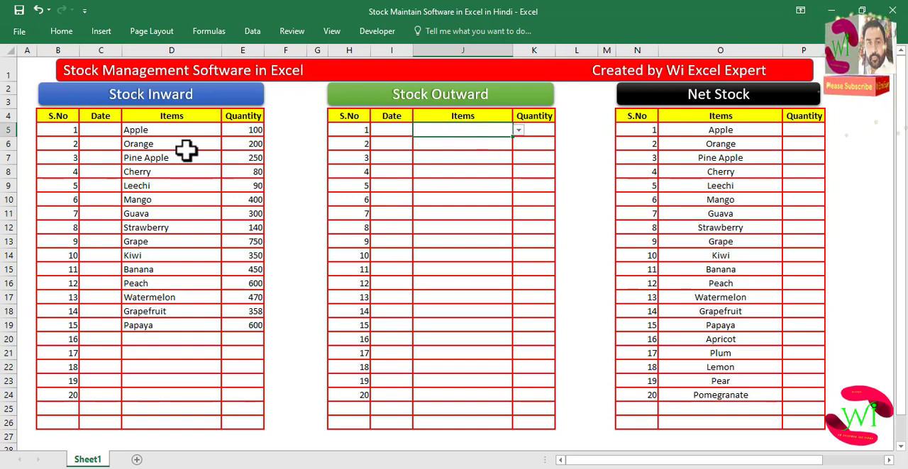
- Copy the fifteen Stock Inward item names and paste them into the Stock Outward Items column
{"action": "left_click_drag", "start_coordinate": [174, 131], "coordinate": [179, 324]}
{"action": "key", "text": "ctrl+c"}
{"action": "left_click", "coordinate": [422, 131]}
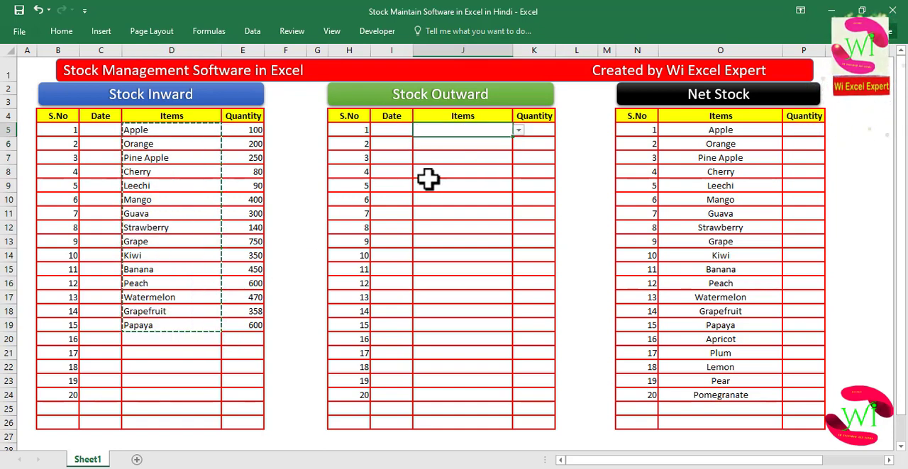
{"action": "key", "text": "ctrl+v"}
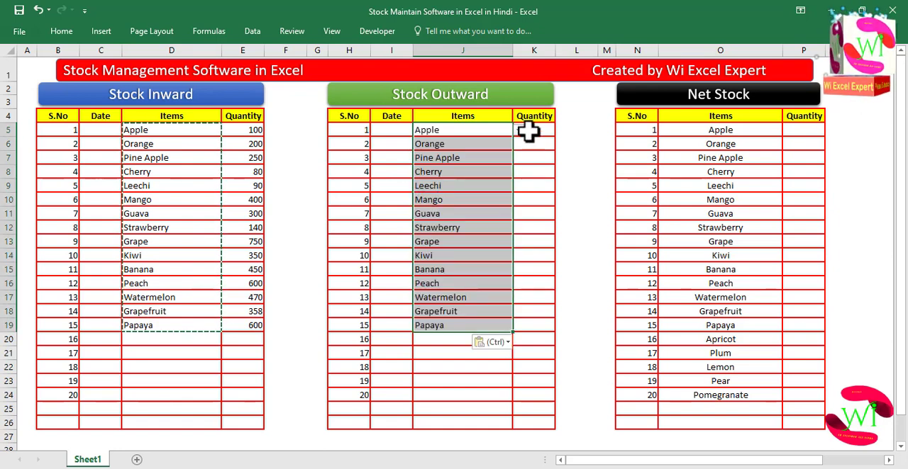
- Enter Stock Outward quantities 50, 100, 240, 45, 85, 300 and 250 for items 1 to 7
{"action": "left_click", "coordinate": [528, 131]}
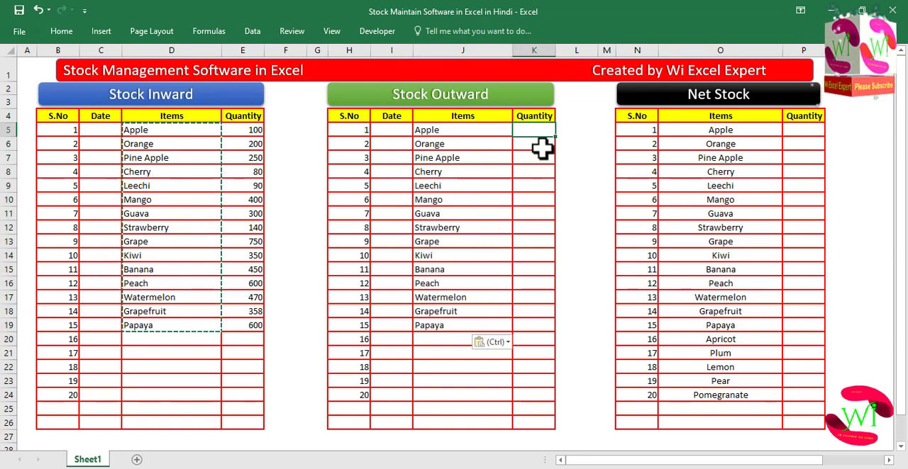
{"action": "type", "text": "50"}
{"action": "key", "text": "Return"}
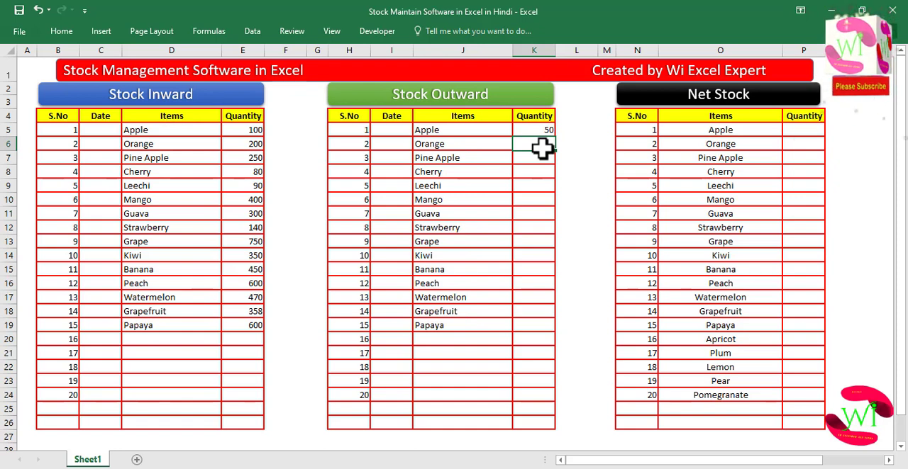
{"action": "key", "text": "Return"}
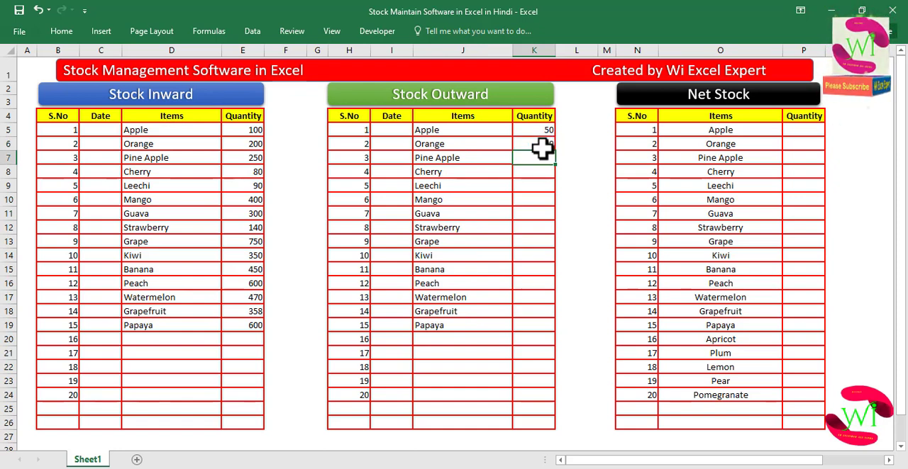
{"action": "key", "text": "Return"}
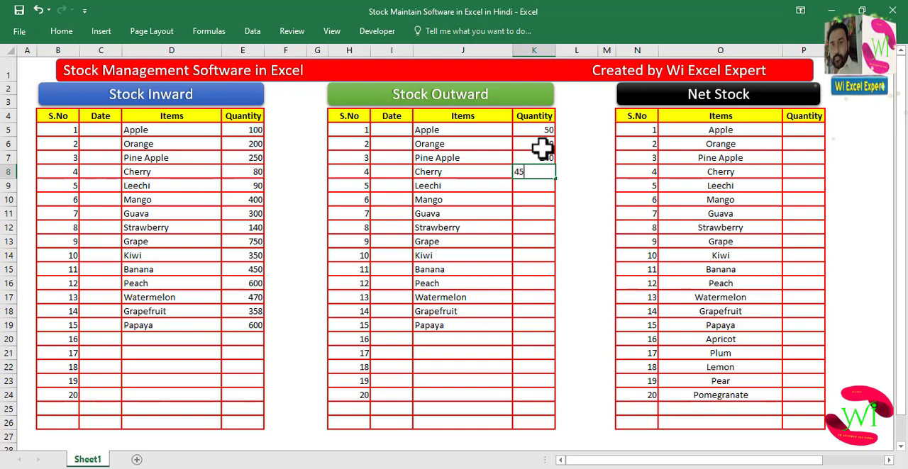
{"action": "key", "text": "Return"}
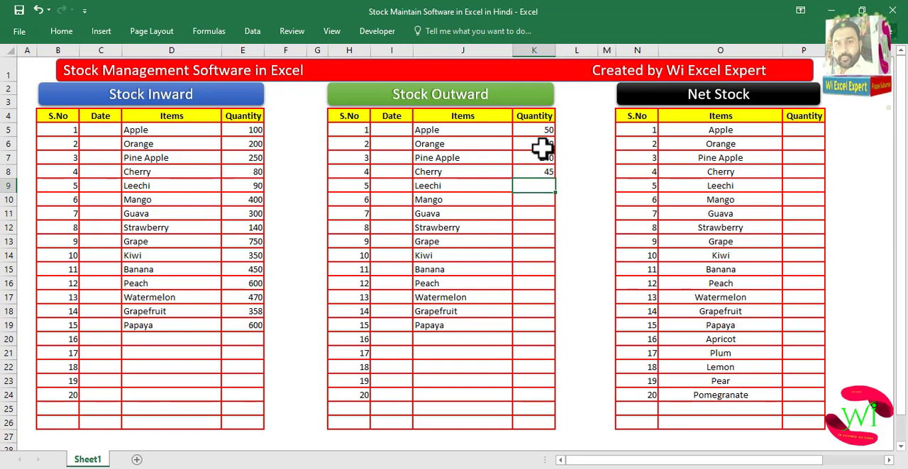
{"action": "key", "text": "Return"}
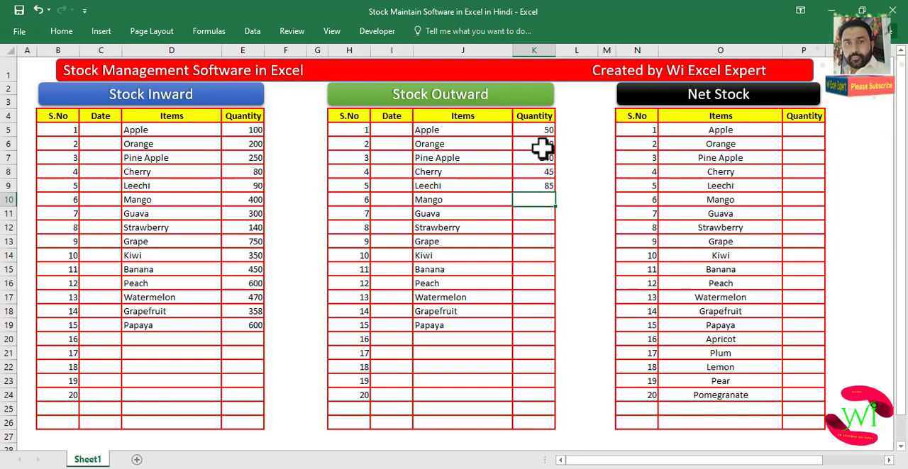
{"action": "key", "text": "Return"}
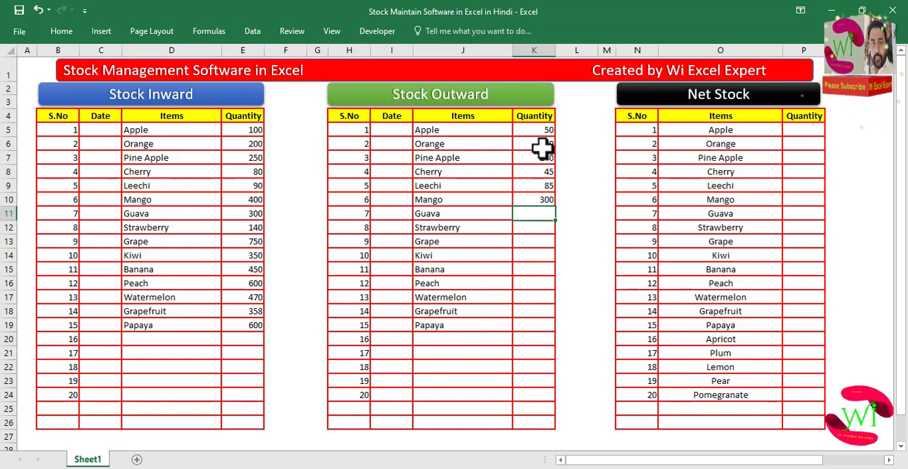
{"action": "key", "text": "Return"}
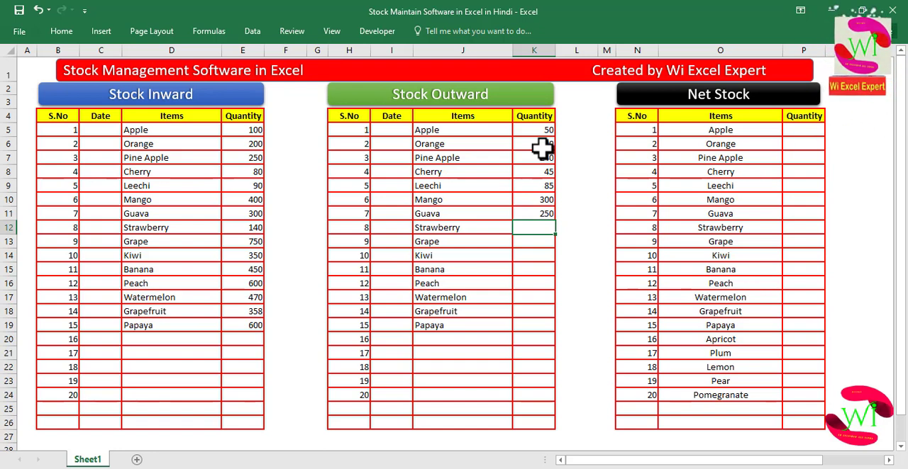
- Enter Stock Outward quantities 120, 700, 350, 50, 450 and 350 for Strawberry through Watermelon
{"action": "type", "text": "120"}
{"action": "key", "text": "Return"}
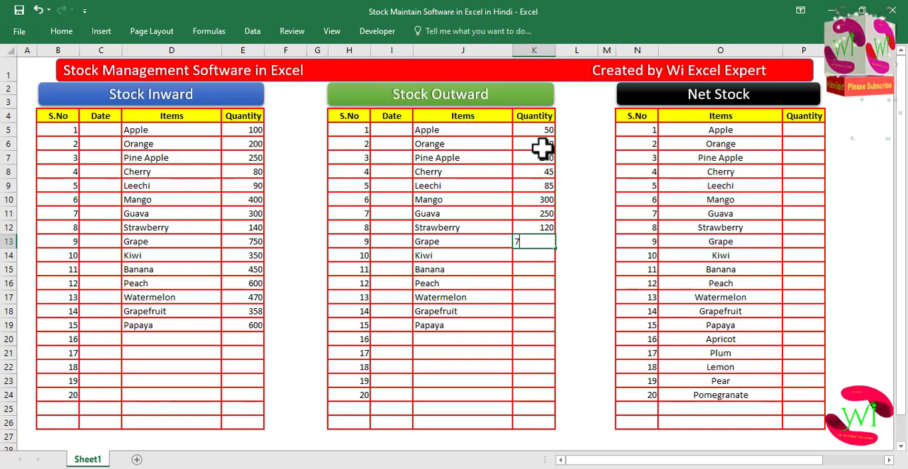
{"action": "type", "text": "700"}
{"action": "key", "text": "Return"}
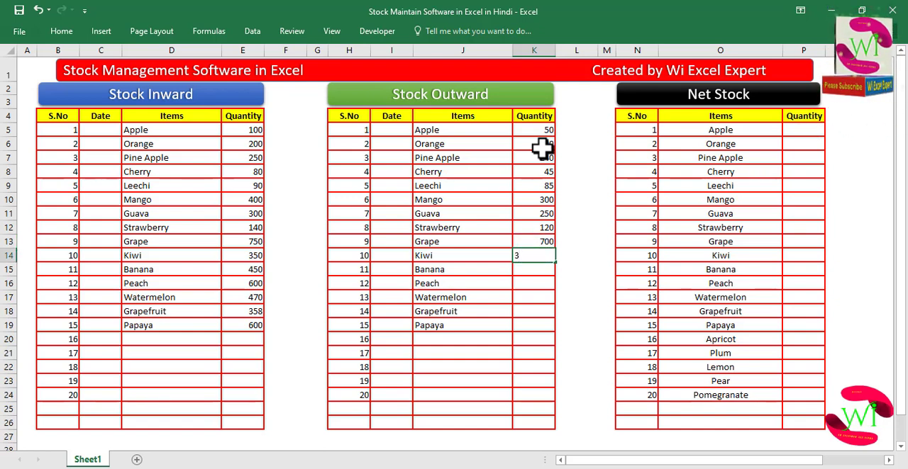
{"action": "type", "text": "350"}
{"action": "key", "text": "Return"}
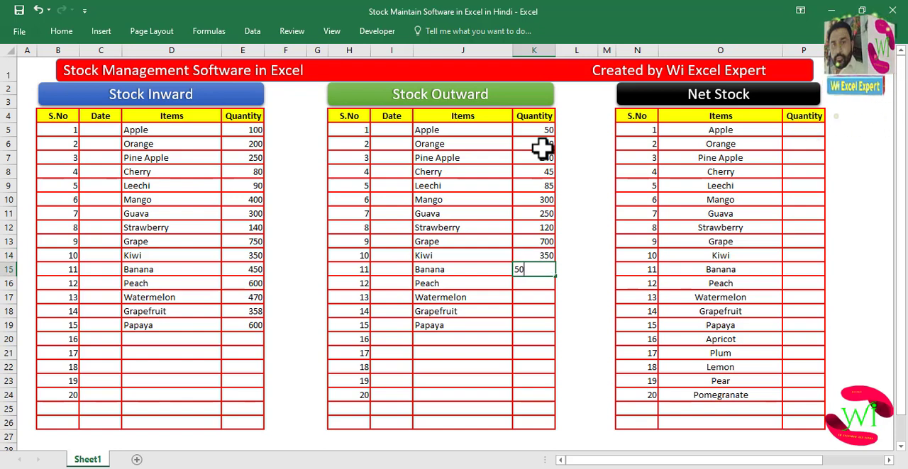
{"action": "key", "text": "Return"}
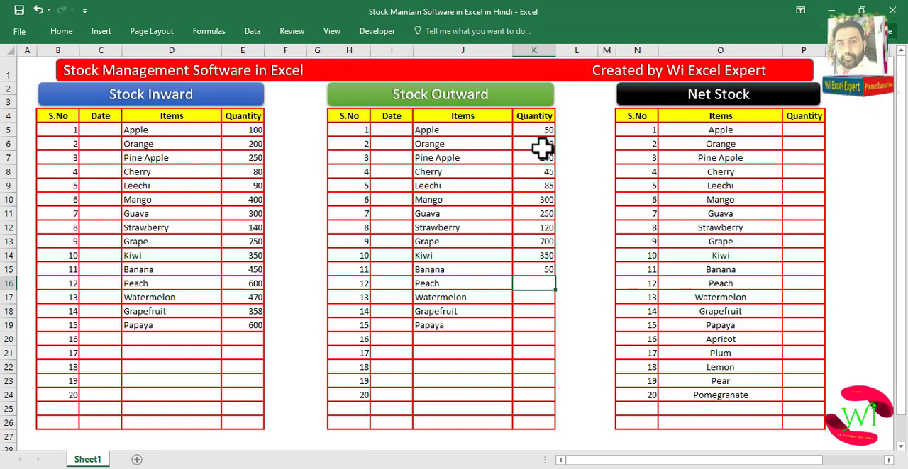
{"action": "key", "text": "Return"}
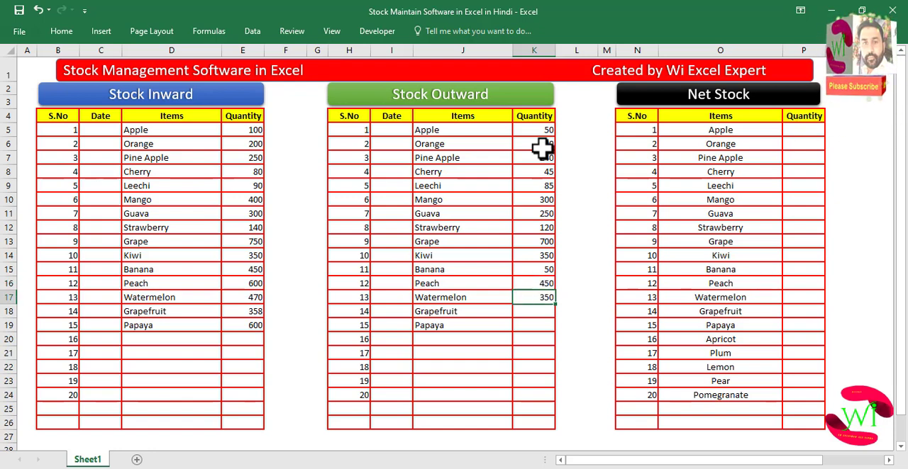
{"action": "key", "text": "Return"}
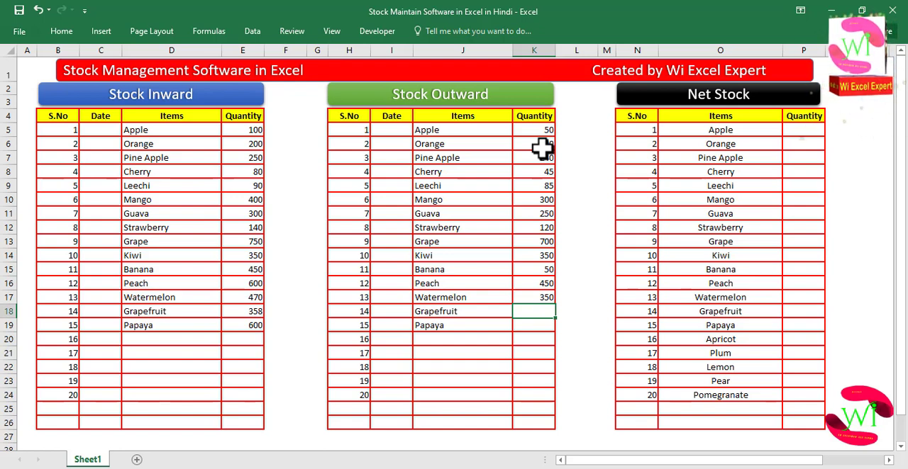
- Enter Stock Outward quantities 250 for Grapefruit and 300 for Papaya
{"action": "key", "text": "Up"}
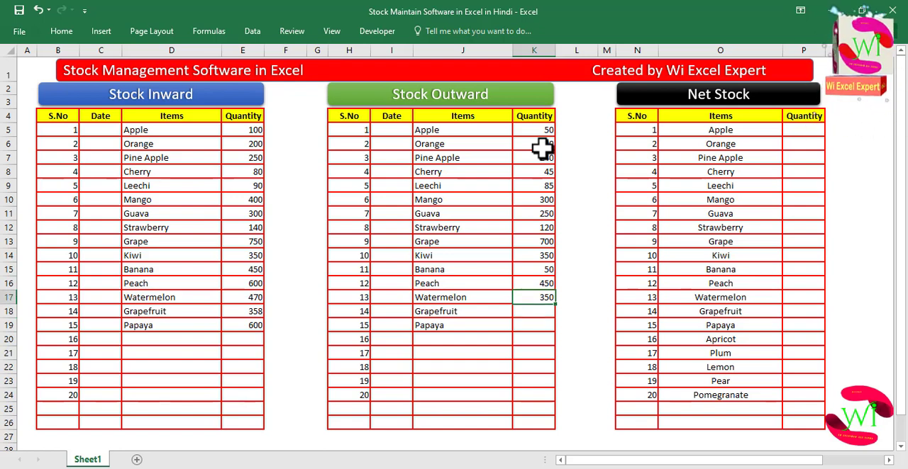
{"action": "key", "text": "Up"}
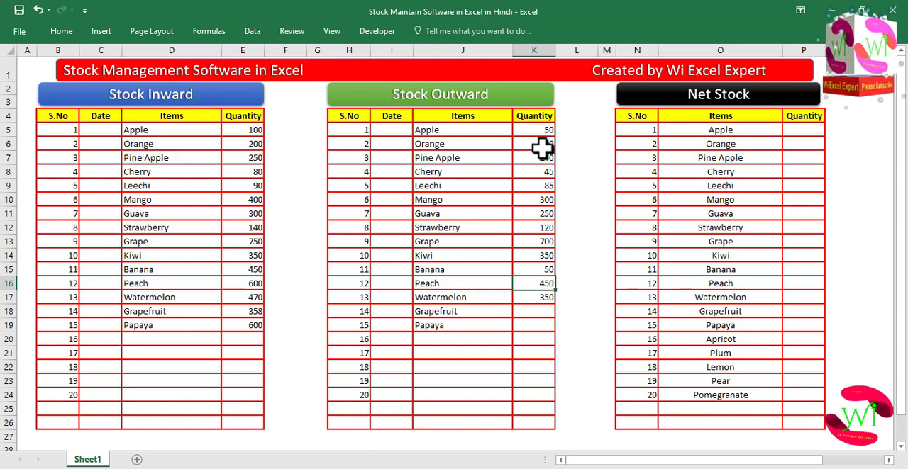
{"action": "key", "text": "Up"}
{"action": "key", "text": "Down"}
{"action": "key", "text": "Down"}
{"action": "key", "text": "Down"}
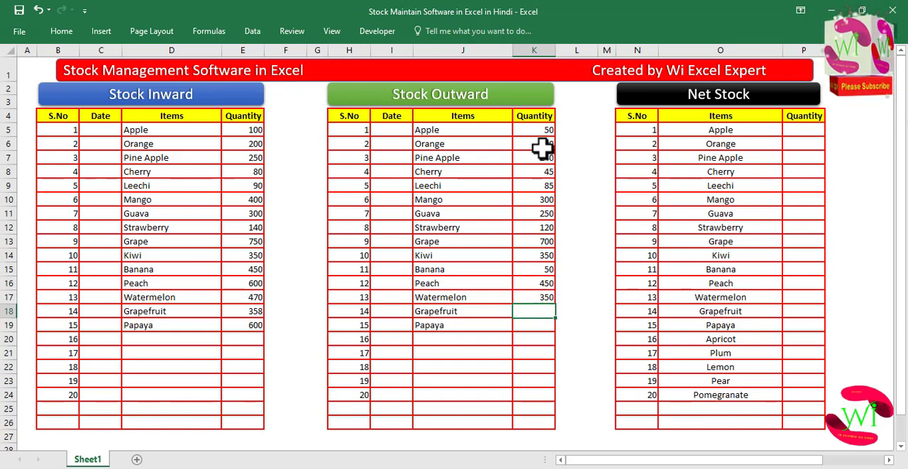
{"action": "key", "text": "Down"}
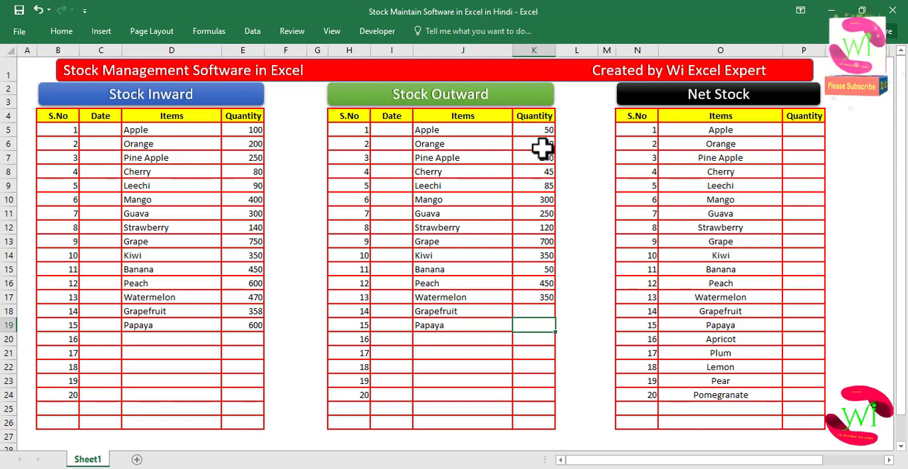
{"action": "key", "text": "Up"}
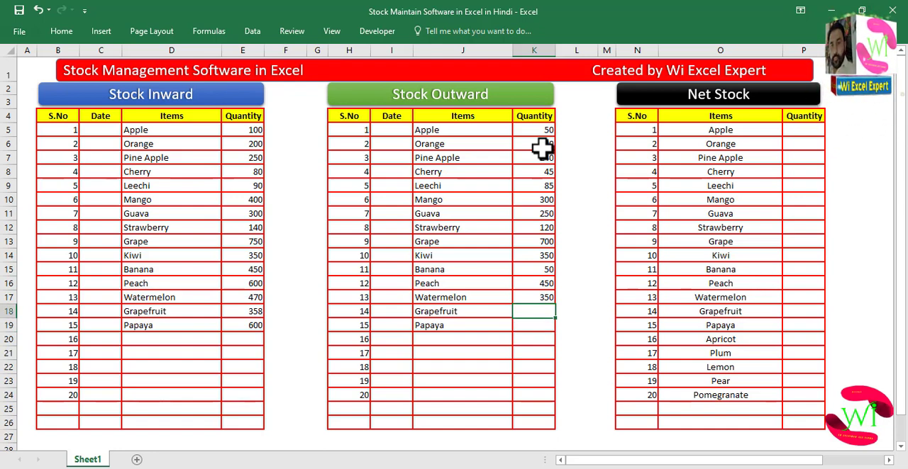
{"action": "key", "text": "Return"}
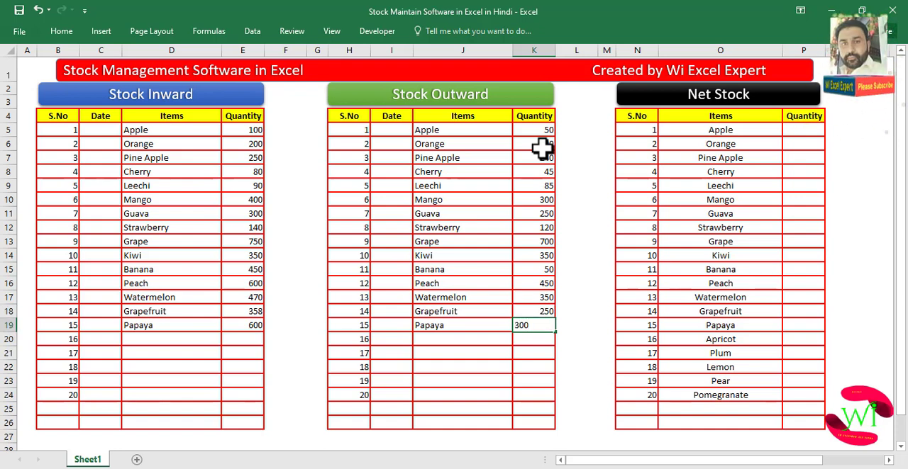
{"action": "key", "text": "Tab"}
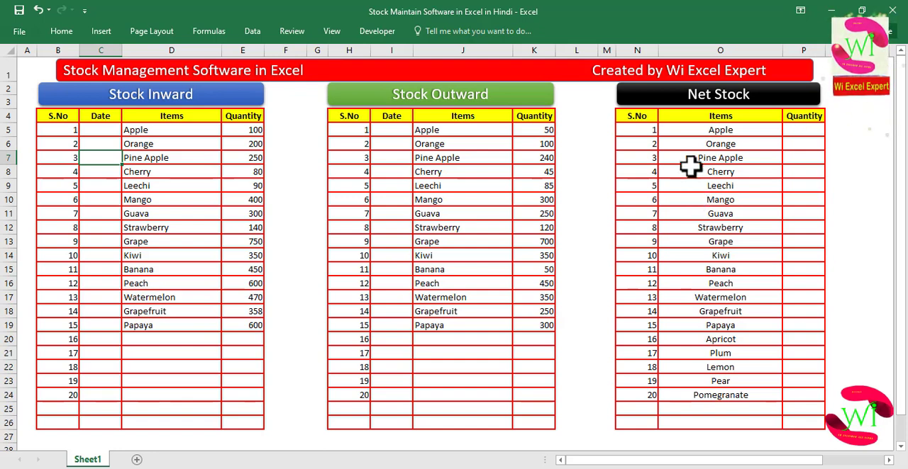
- Enter a first Stock Inward date of 01-02-2023 and fill a monthly date series down to row 19
{"action": "left_click", "coordinate": [104, 128]}
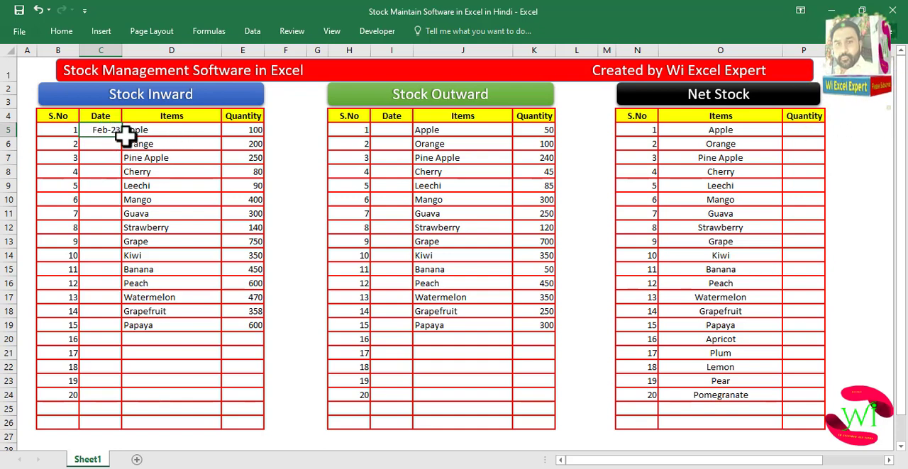
{"action": "left_click_drag", "start_coordinate": [122, 137], "coordinate": [124, 339]}
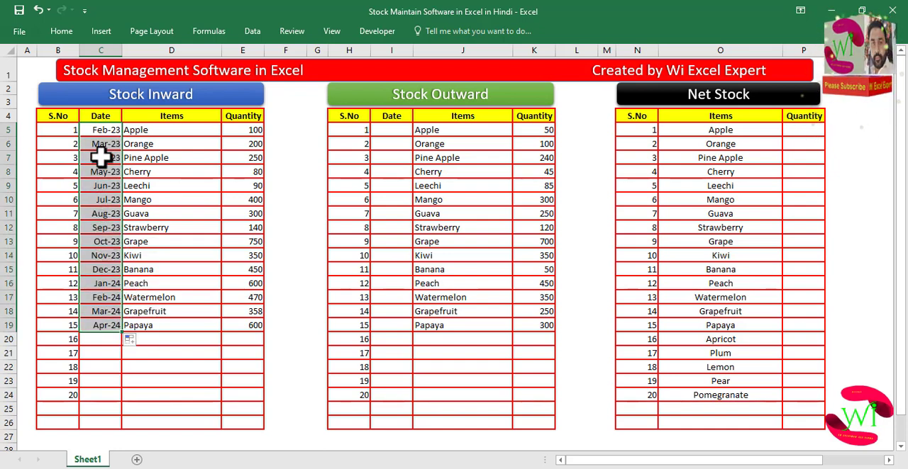
{"action": "double_click", "coordinate": [106, 129]}
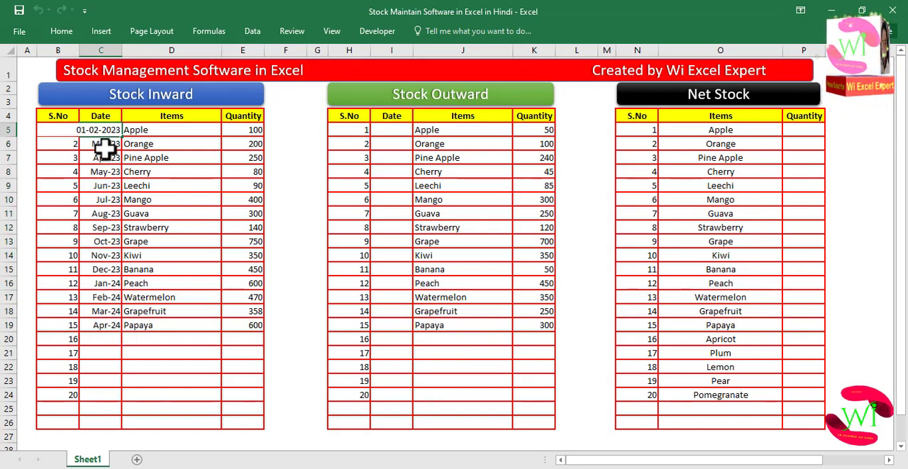
{"action": "left_click", "coordinate": [105, 152]}
{"action": "left_click", "coordinate": [107, 131]}
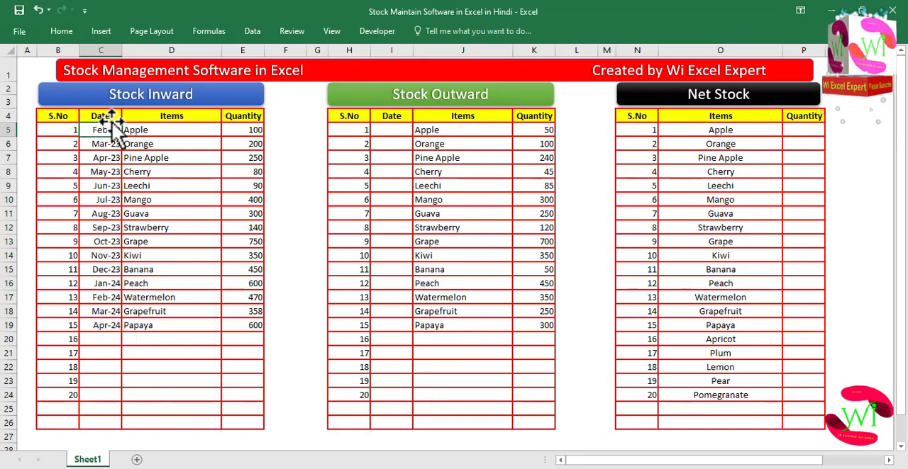
- Format both Date columns of Stock Inward and Stock Outward with the 14-Mar date format
{"action": "left_click_drag", "start_coordinate": [106, 130], "coordinate": [111, 394]}
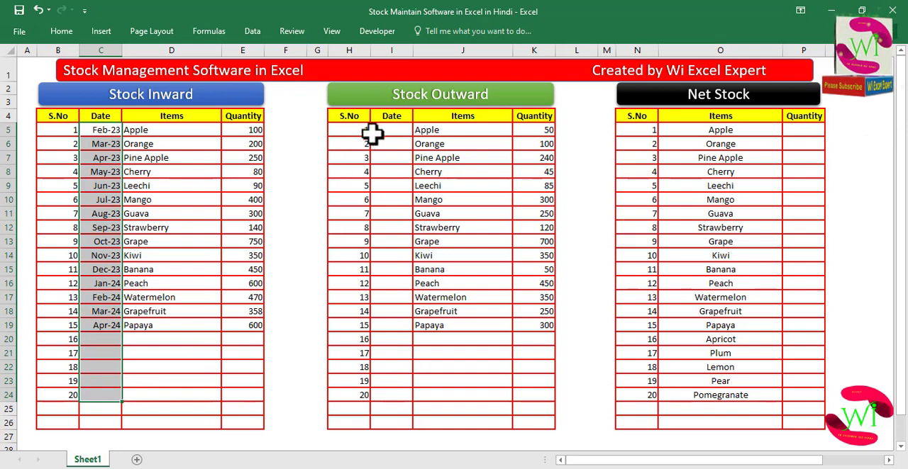
{"action": "left_click_drag", "start_coordinate": [391, 129], "coordinate": [383, 391], "text": "ctrl"}
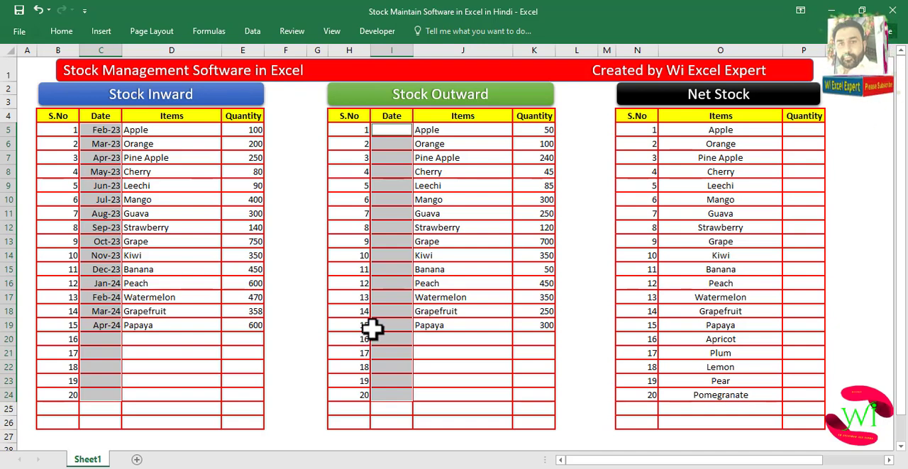
{"action": "key", "text": "ctrl+1"}
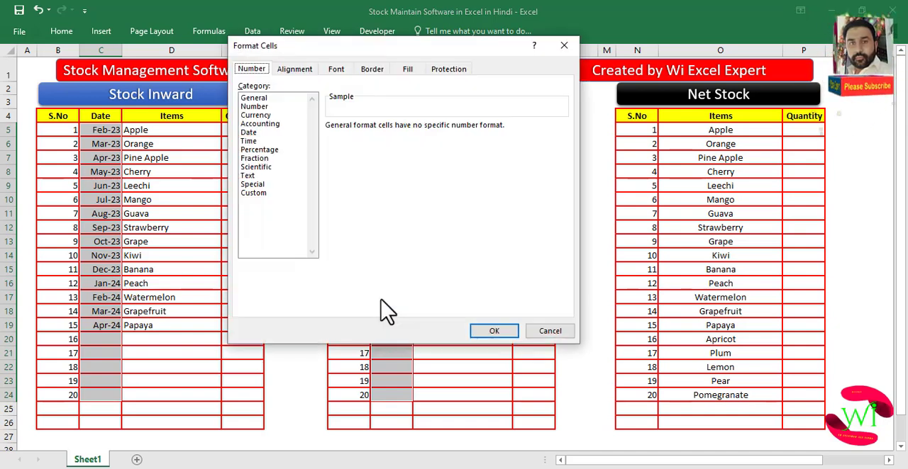
{"action": "left_click", "coordinate": [256, 193]}
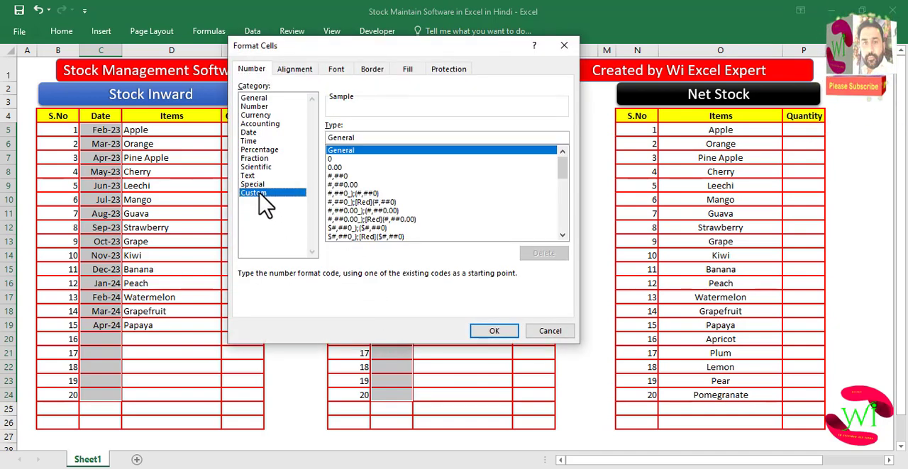
{"action": "left_click", "coordinate": [250, 132]}
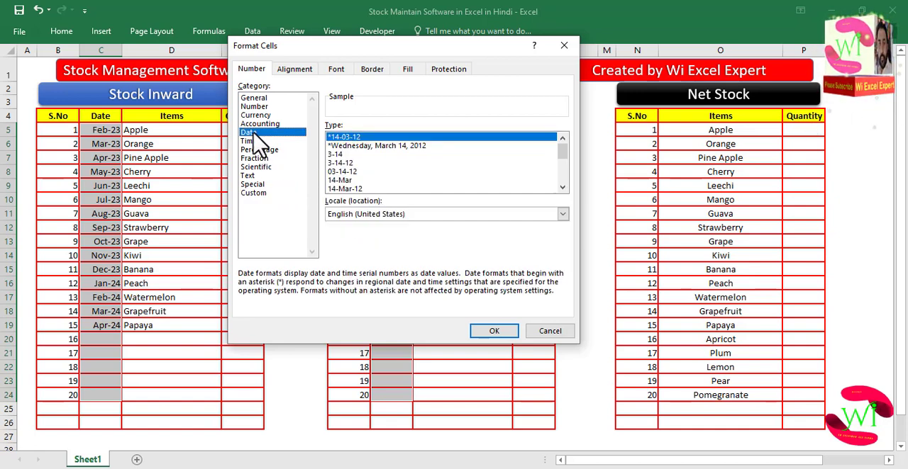
{"action": "left_click", "coordinate": [344, 180]}
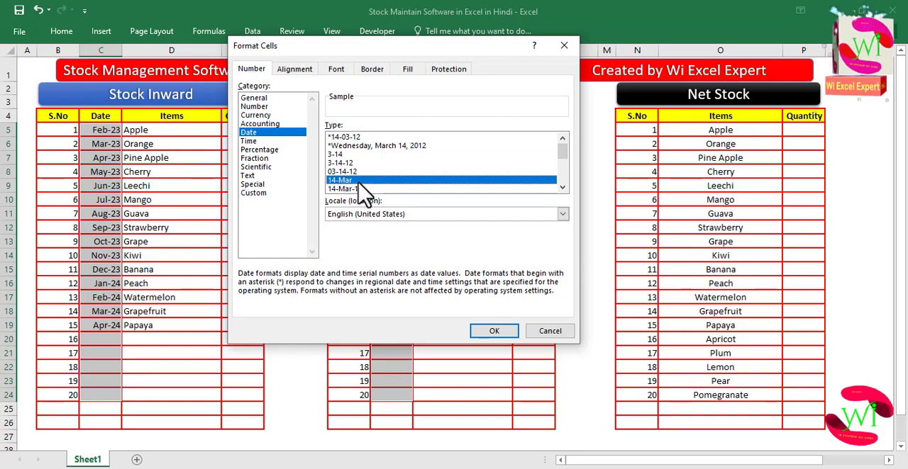
{"action": "left_click", "coordinate": [501, 330]}
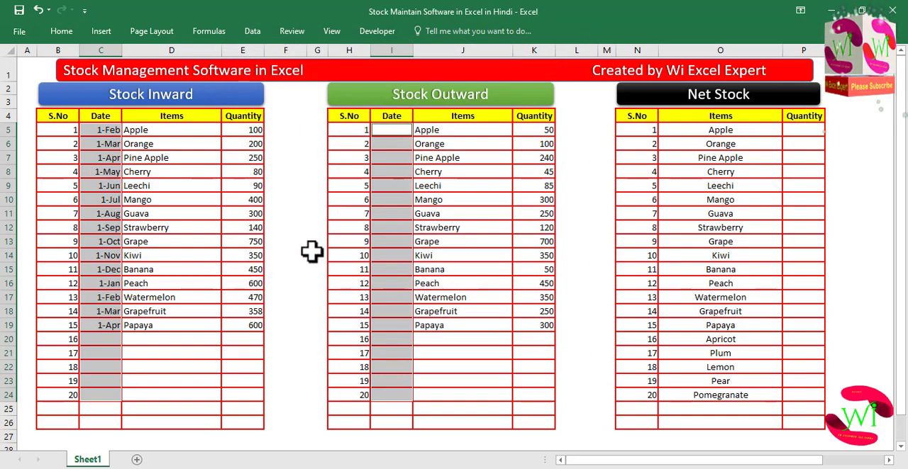
- Re-enter the first Stock Inward date as 1-2-23 and fill daily dates down to row 19
{"action": "left_click", "coordinate": [107, 131]}
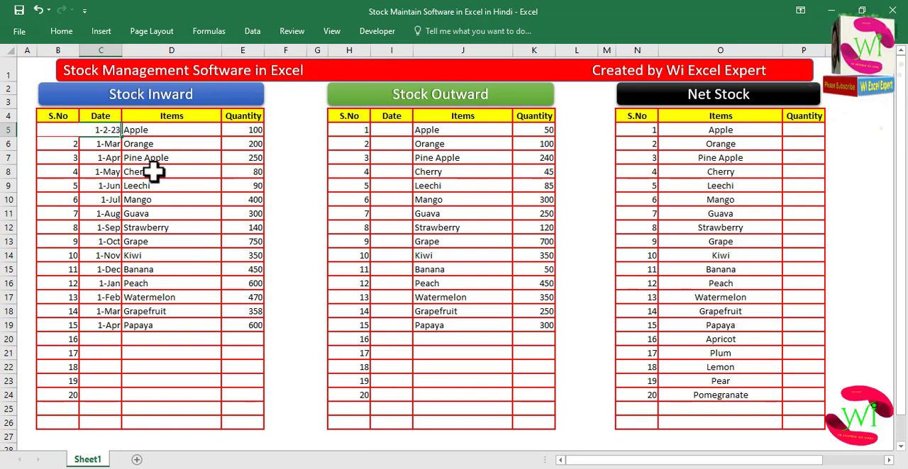
{"action": "left_click", "coordinate": [116, 160]}
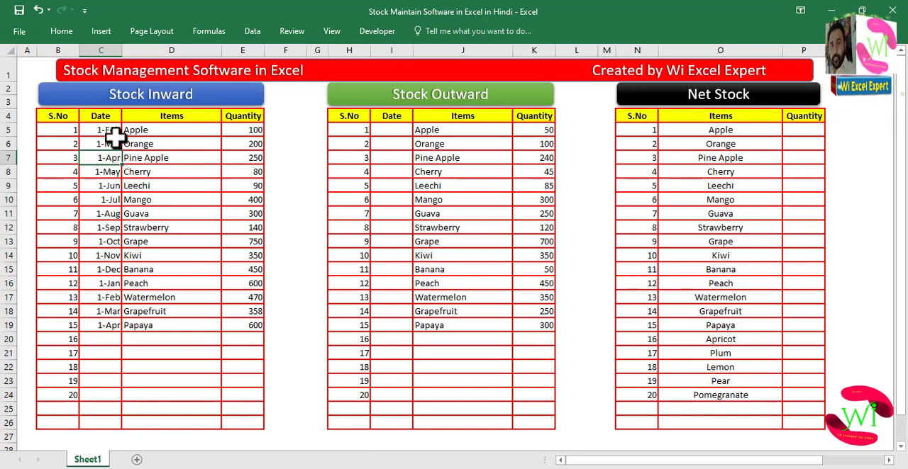
{"action": "left_click", "coordinate": [114, 134]}
{"action": "left_click_drag", "start_coordinate": [121, 137], "coordinate": [122, 333]}
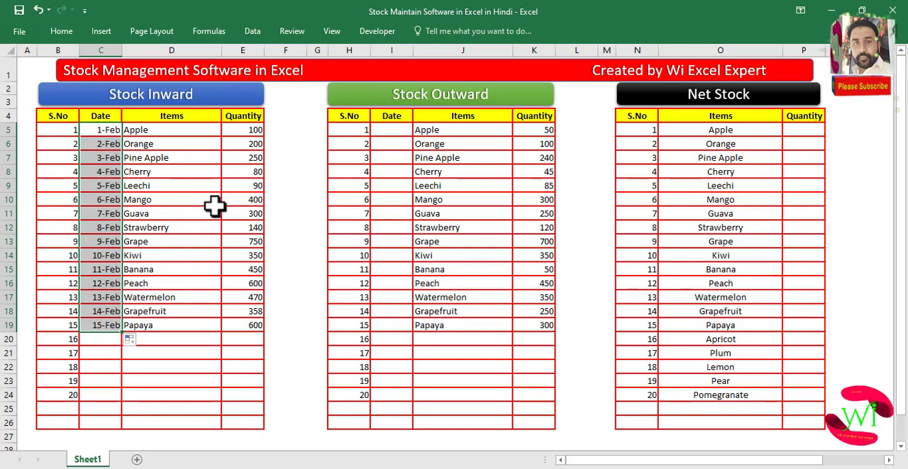
- Enter 1-2-23 as the first Stock Outward date and fill daily dates down to row 19
{"action": "left_click", "coordinate": [383, 131]}
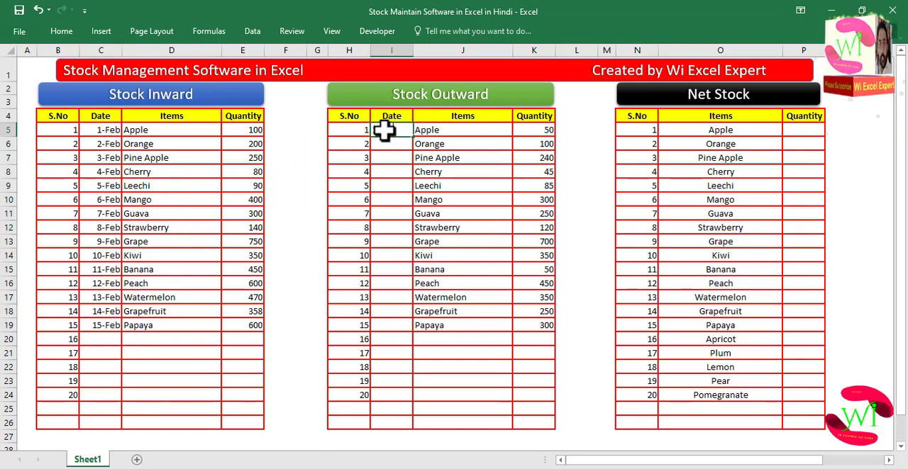
{"action": "type", "text": "1-2-23"}
{"action": "key", "text": "Return"}
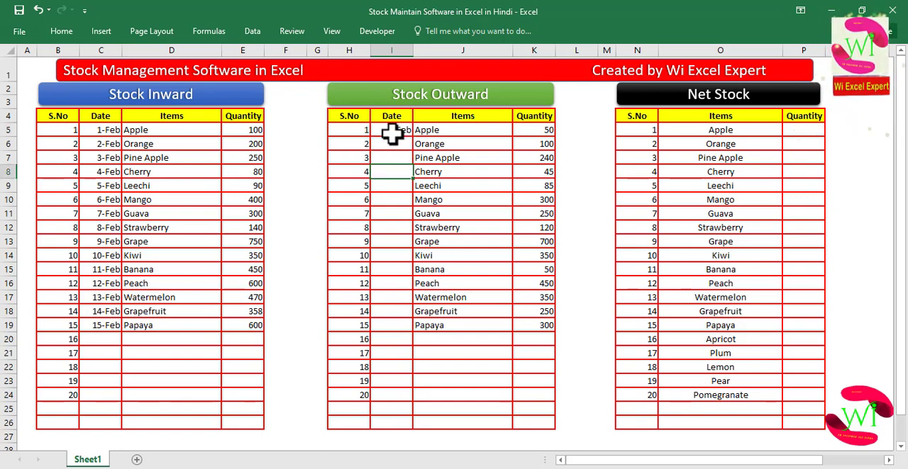
{"action": "left_click_drag", "start_coordinate": [413, 137], "coordinate": [421, 342]}
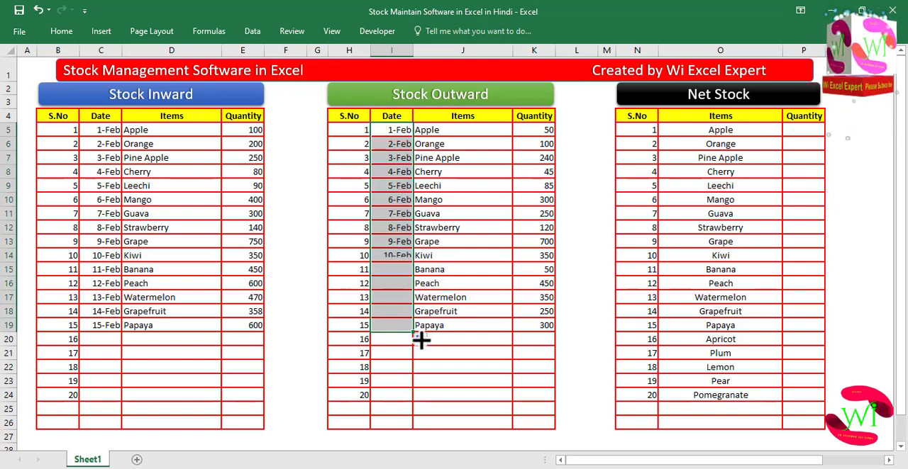
{"action": "left_click", "coordinate": [403, 282]}
{"action": "left_click", "coordinate": [188, 226]}
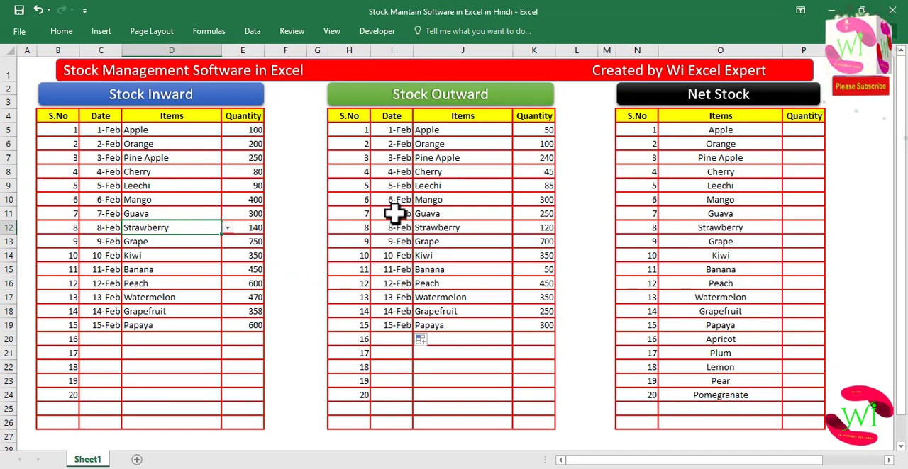
{"action": "left_click", "coordinate": [431, 208]}
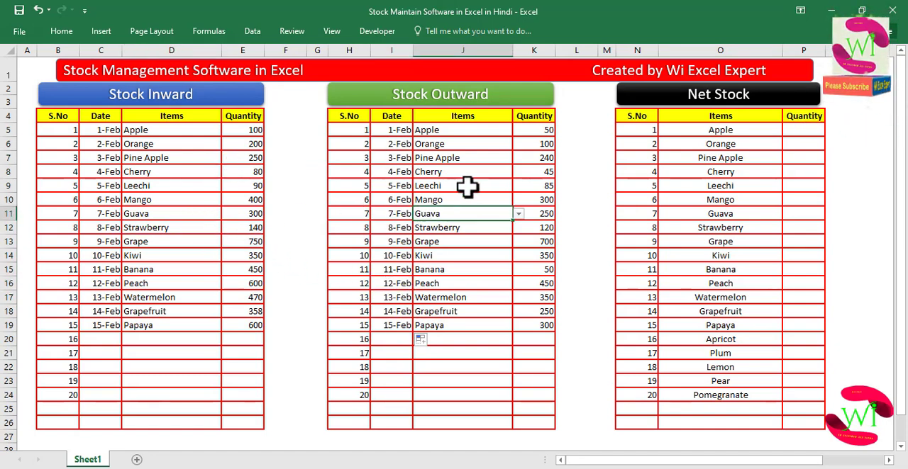
{"action": "left_click", "coordinate": [711, 159]}
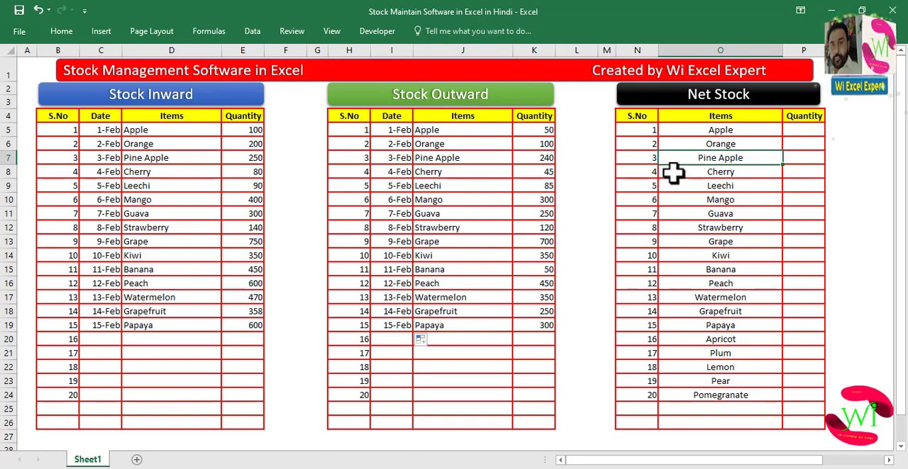
- Enter =SUMIF(D5:D24,O5,E5:E24) in Apple's Net Stock quantity to total its Stock Inward quantities
{"action": "left_click", "coordinate": [801, 130]}
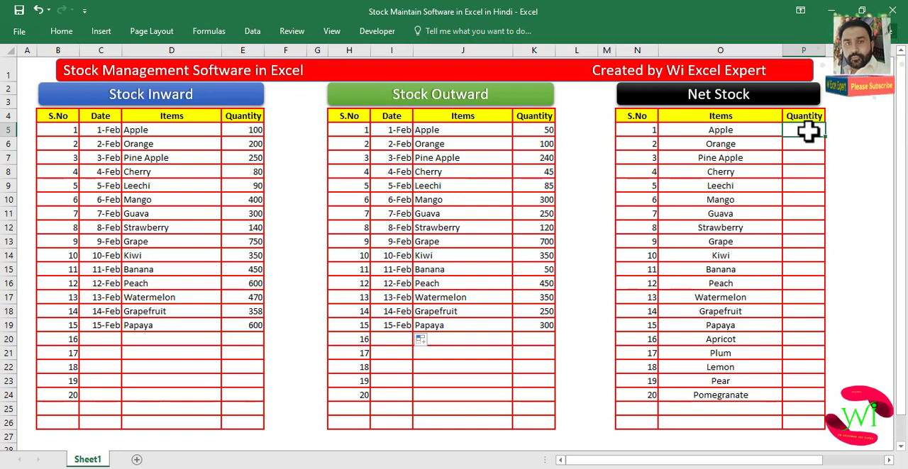
{"action": "type", "text": "=su"}
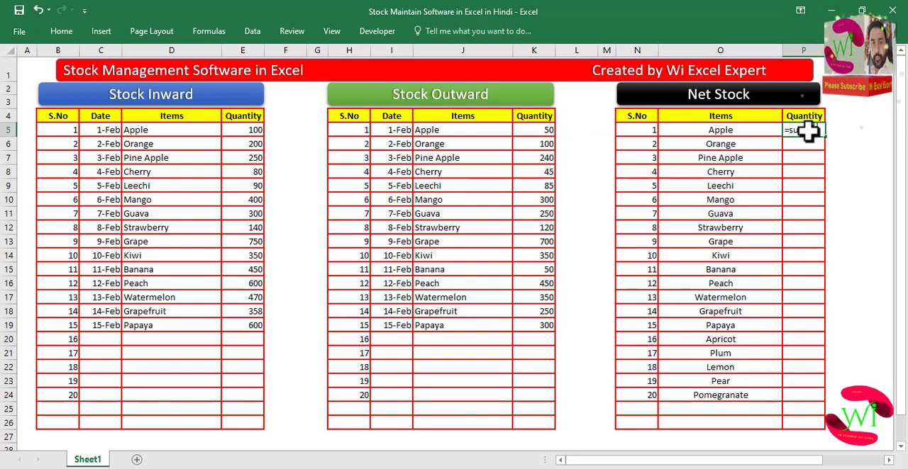
{"action": "type", "text": "mikf"}
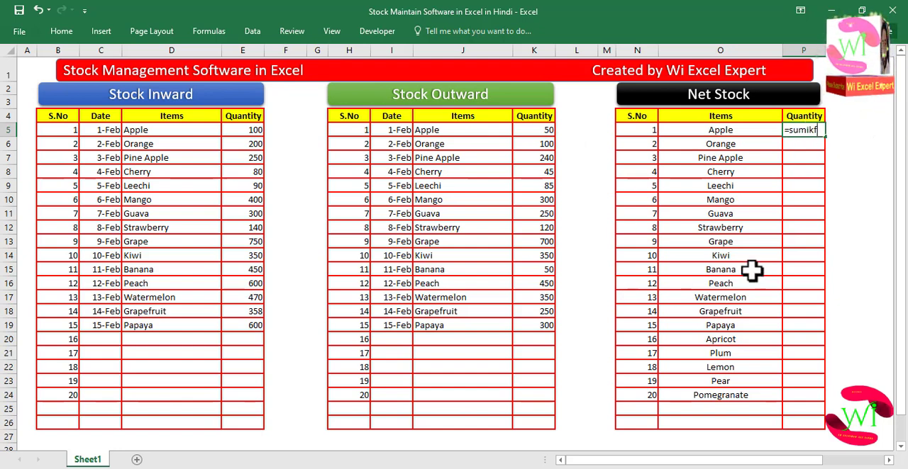
{"action": "key", "text": "BackSpace"}
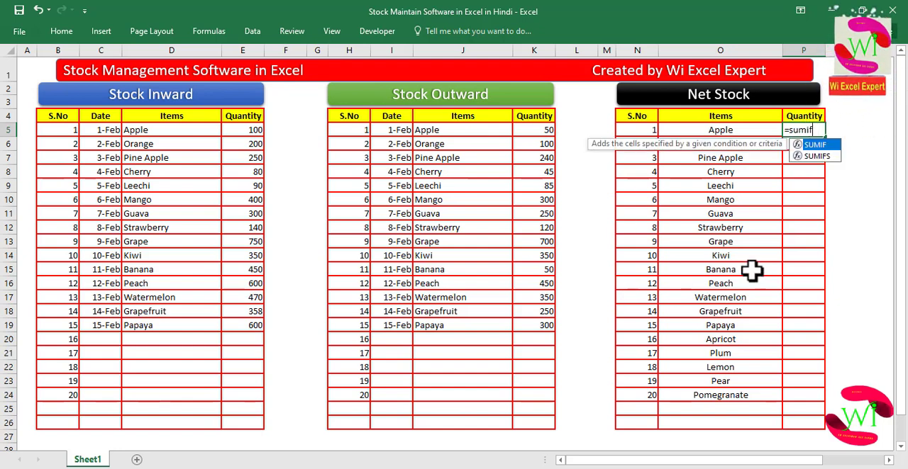
{"action": "type", "text": "f("}
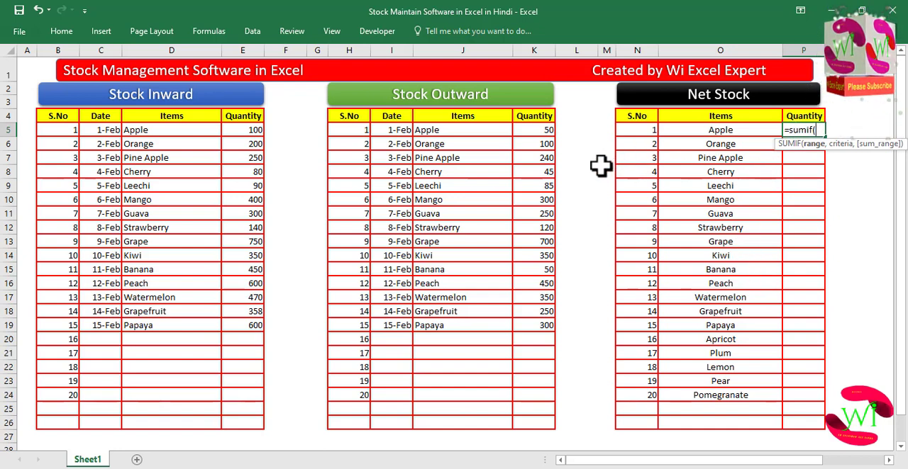
{"action": "left_click_drag", "start_coordinate": [172, 132], "coordinate": [197, 401]}
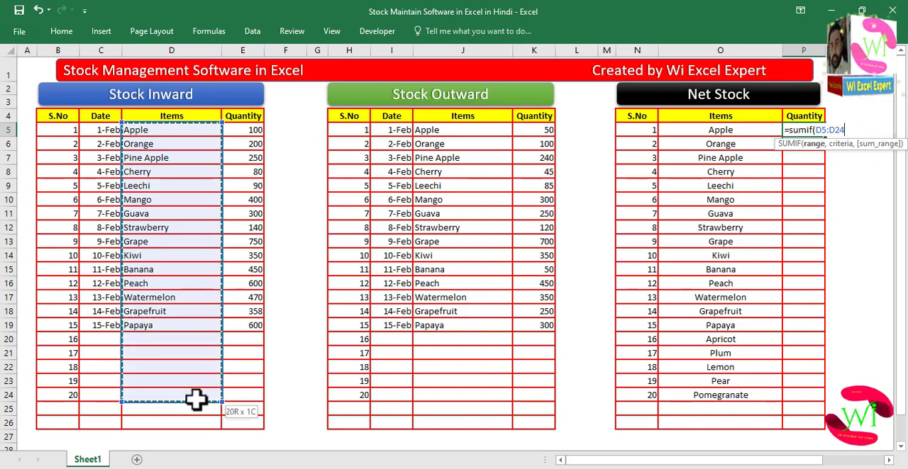
{"action": "type", "text": ","}
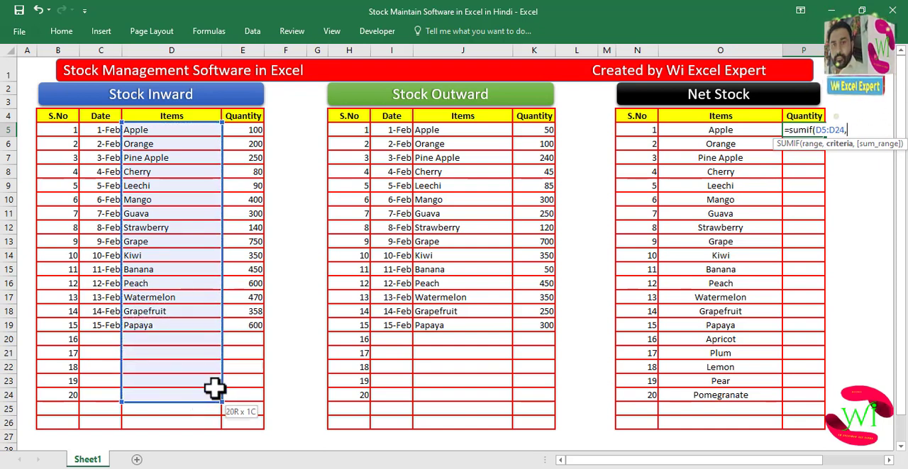
{"action": "left_click", "coordinate": [683, 130]}
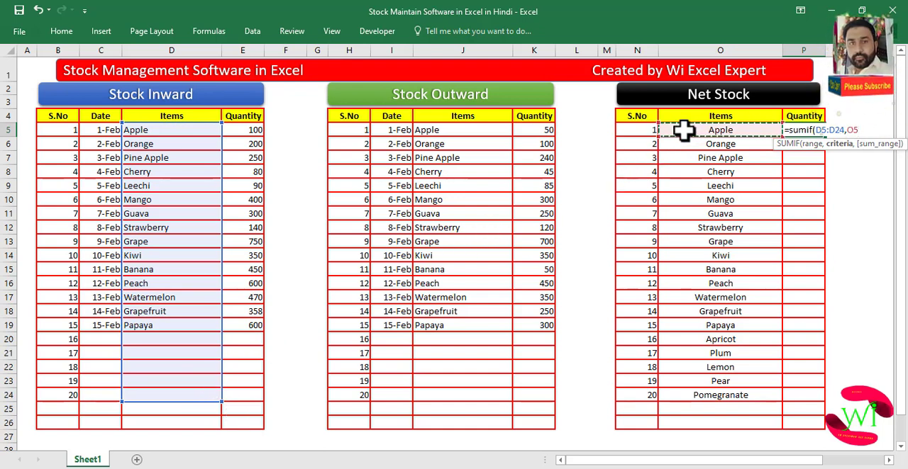
{"action": "type", "text": ","}
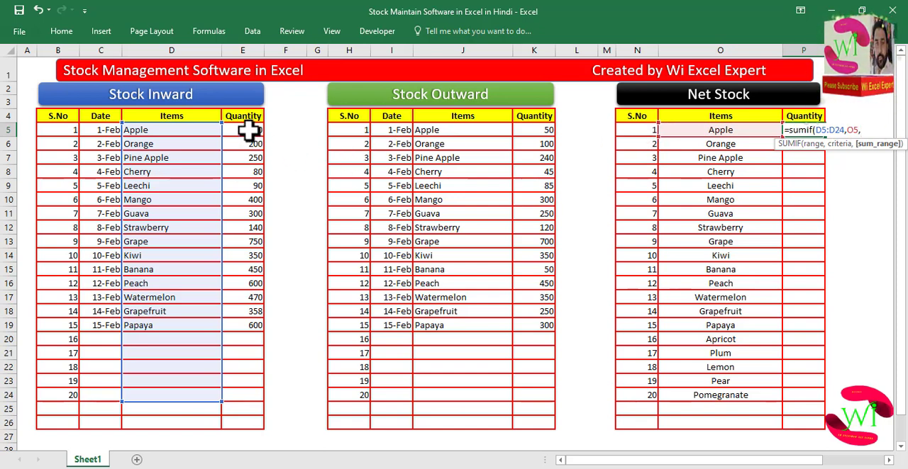
{"action": "left_click_drag", "start_coordinate": [247, 134], "coordinate": [245, 395]}
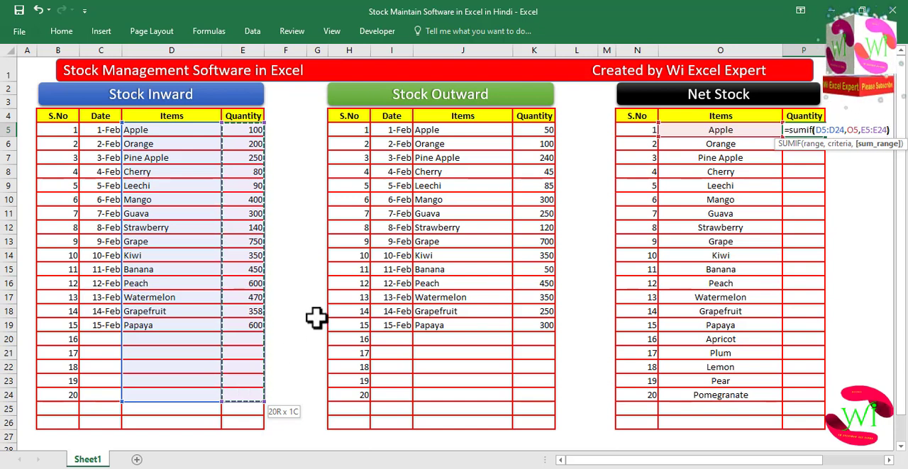
{"action": "key", "text": "Return"}
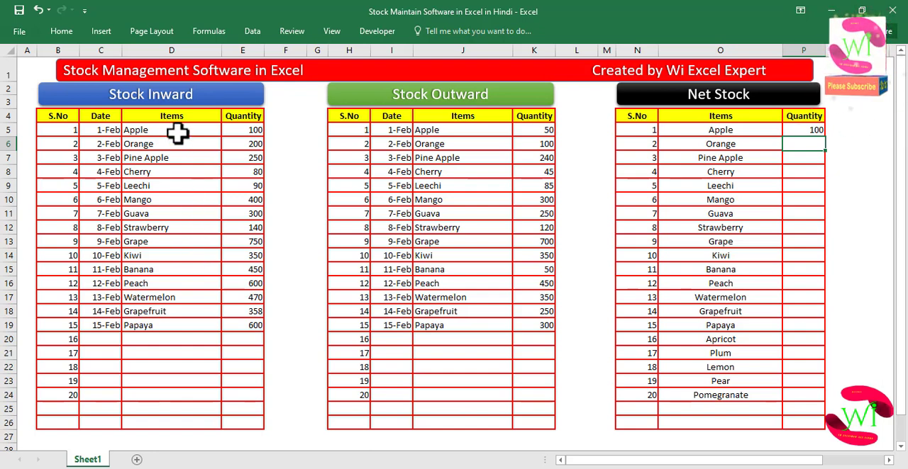
- Set the seventh Stock Inward entry's item to Apple using its item list
{"action": "left_click", "coordinate": [200, 216]}
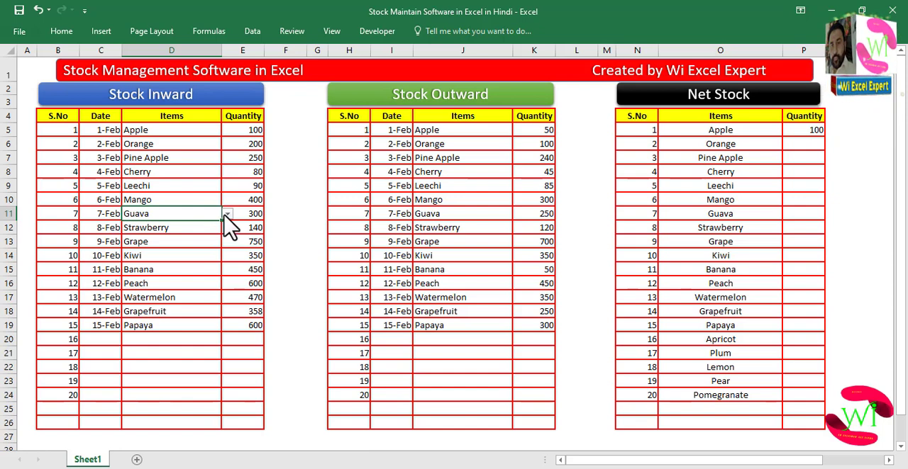
{"action": "left_click", "coordinate": [226, 215]}
{"action": "left_click_drag", "start_coordinate": [227, 253], "coordinate": [227, 226]}
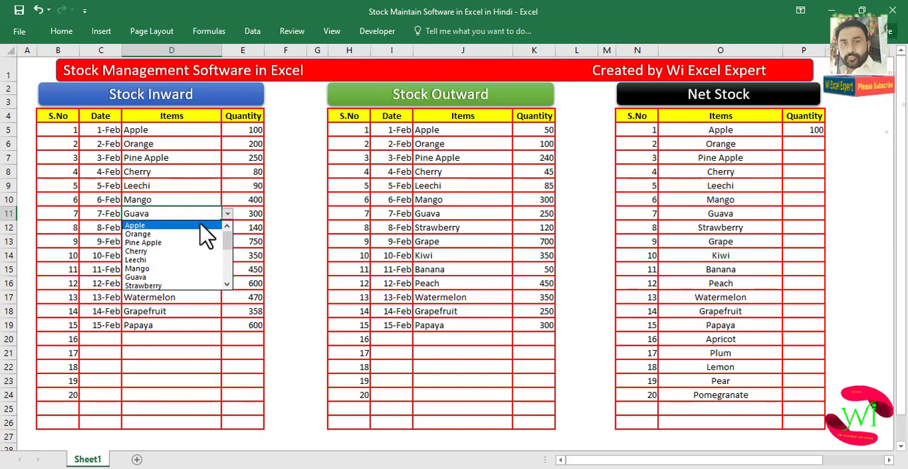
{"action": "left_click", "coordinate": [200, 225]}
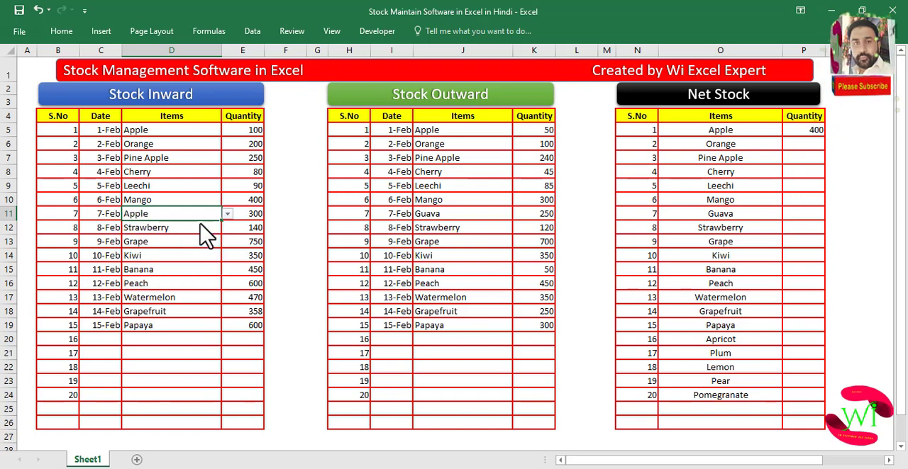
{"action": "left_click", "coordinate": [243, 227]}
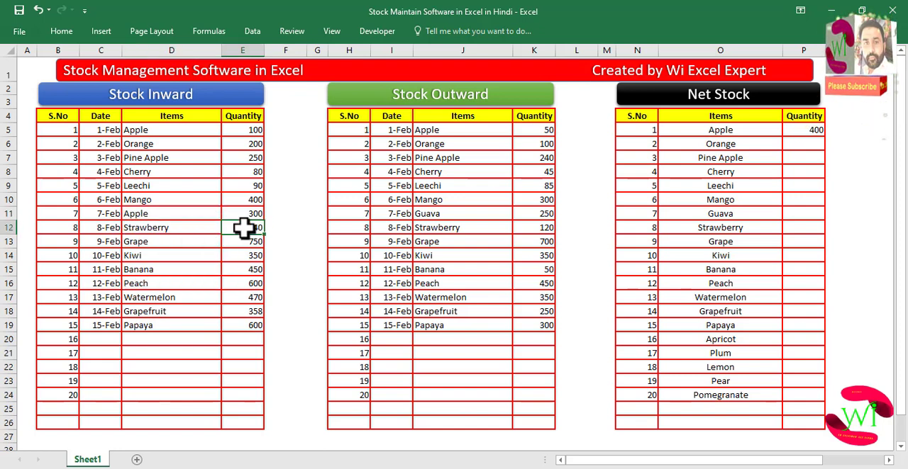
- Turn on the formula bar display with Apple's Net Stock quantity cell selected
{"action": "left_click", "coordinate": [799, 132]}
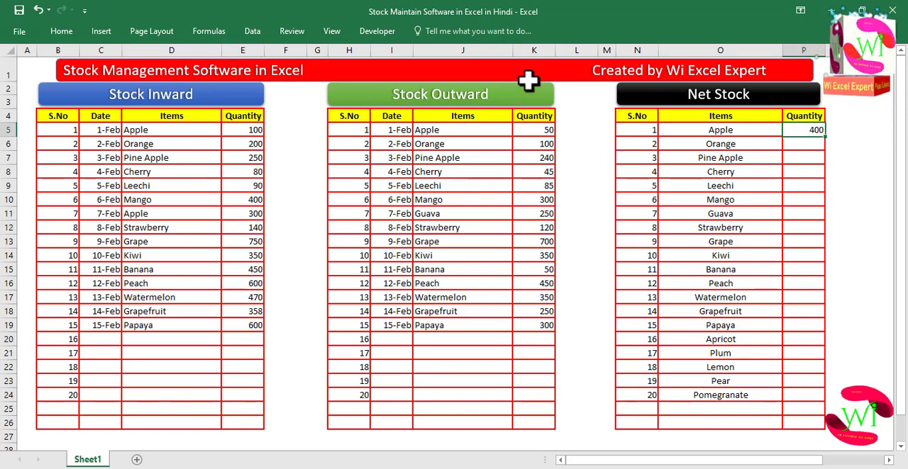
{"action": "left_click", "coordinate": [331, 31]}
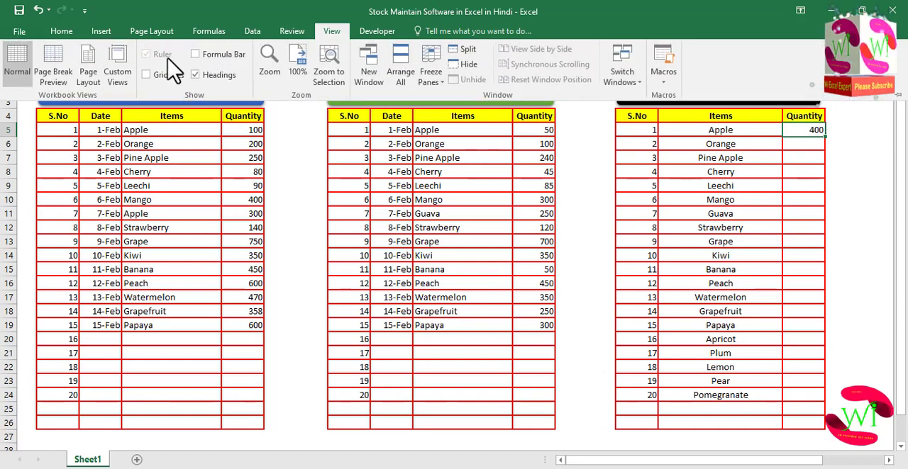
{"action": "left_click", "coordinate": [195, 55]}
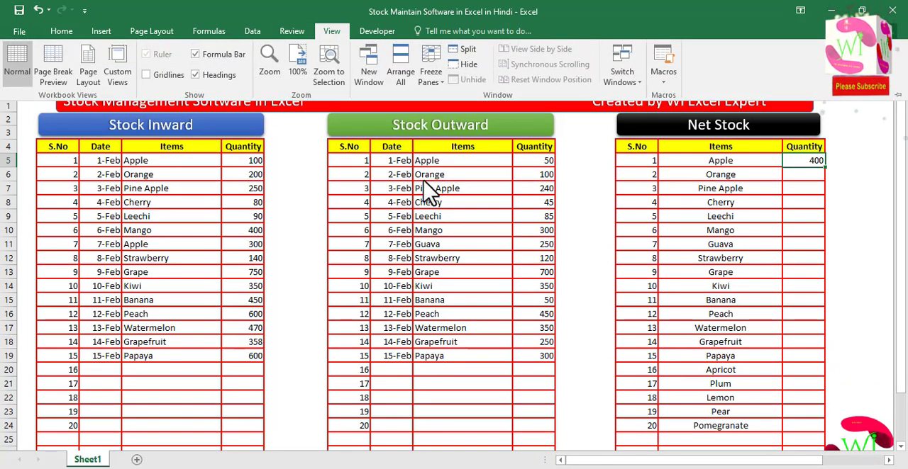
- Extend Apple's Net Stock formula to subtract SUMIF(J5:J24,O5,K5:K24), the matching Stock Outward quantities
{"action": "left_click", "coordinate": [429, 193]}
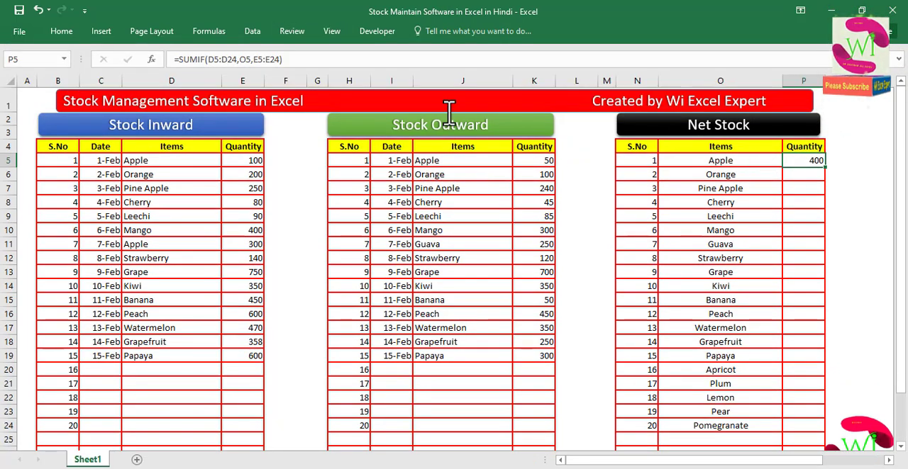
{"action": "left_click", "coordinate": [320, 60]}
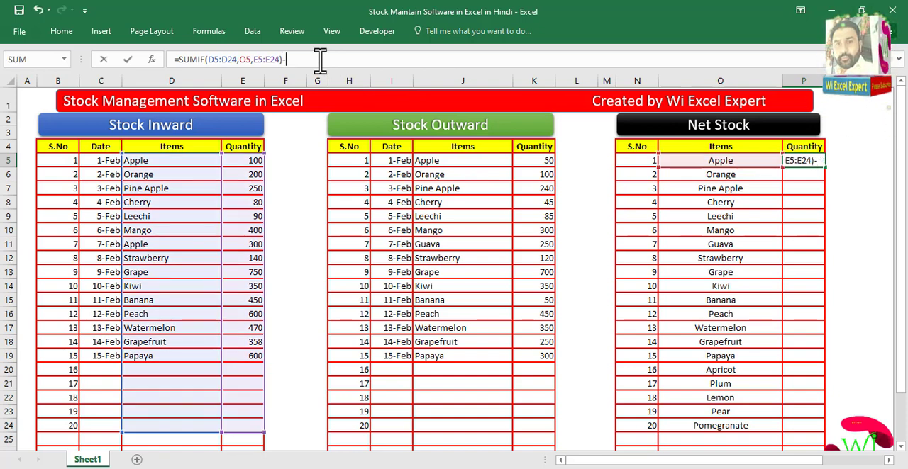
{"action": "type", "text": "sum"}
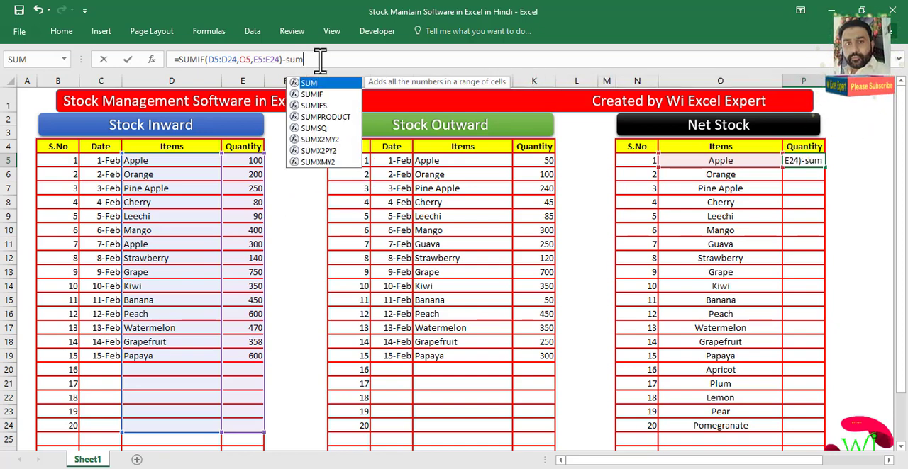
{"action": "type", "text": "if("}
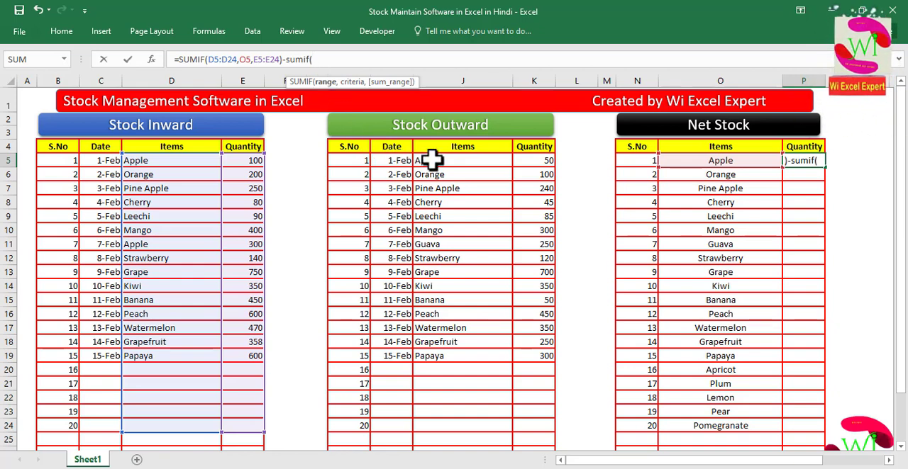
{"action": "left_click_drag", "start_coordinate": [431, 160], "coordinate": [444, 431]}
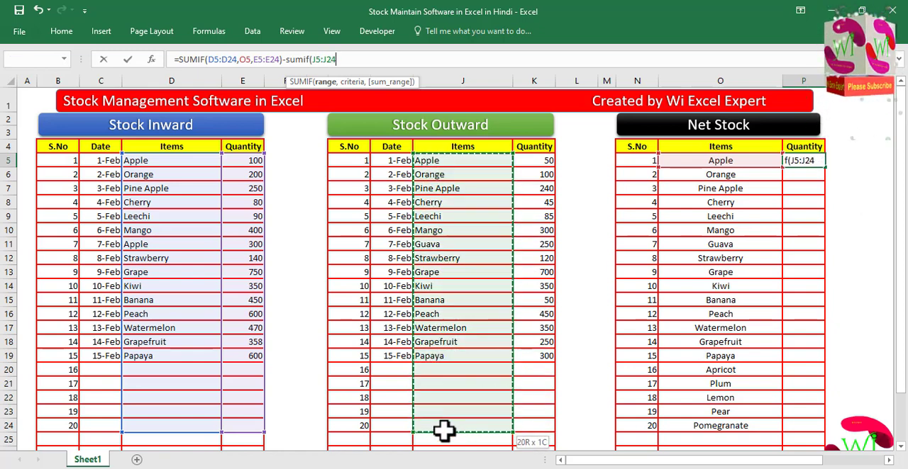
{"action": "left_click_drag", "start_coordinate": [443, 431], "coordinate": [440, 429]}
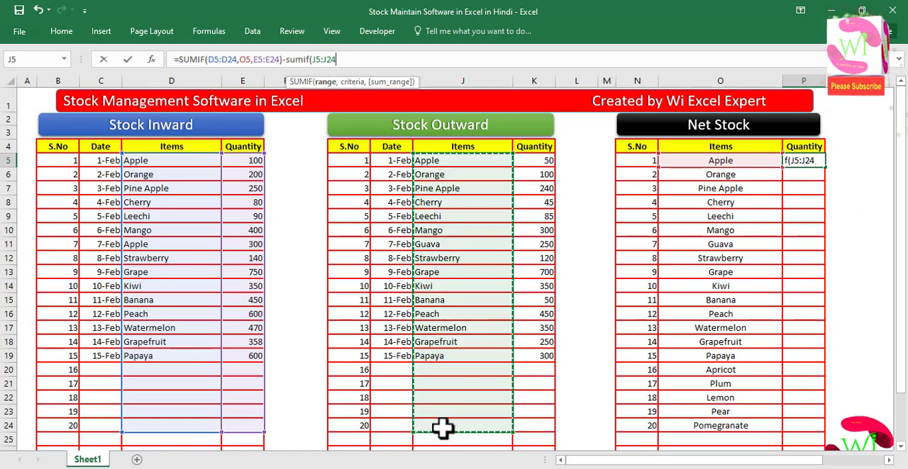
{"action": "type", "text": ","}
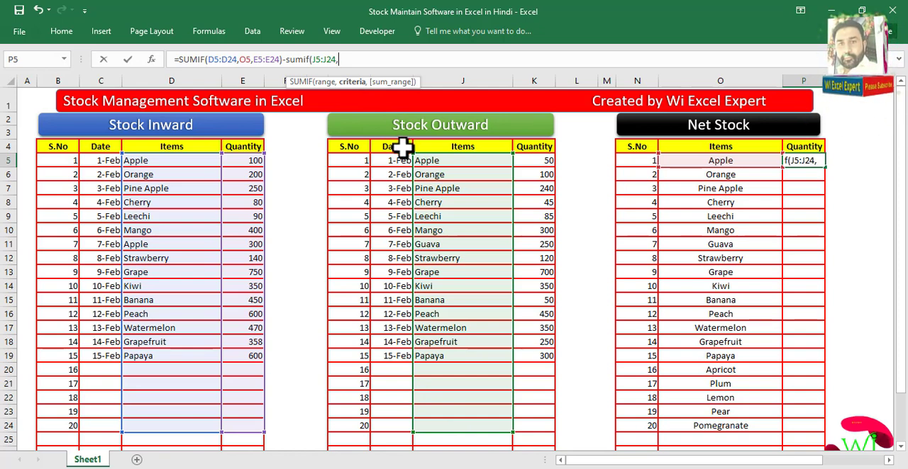
{"action": "left_click", "coordinate": [704, 162]}
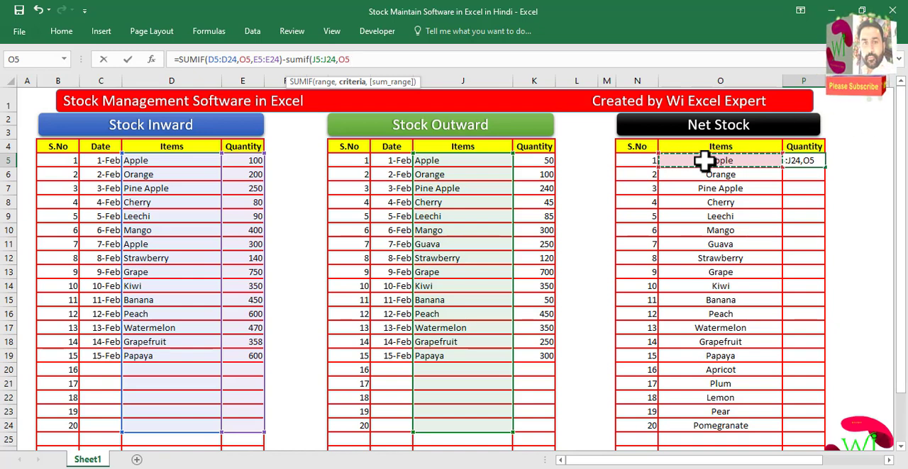
{"action": "type", "text": ","}
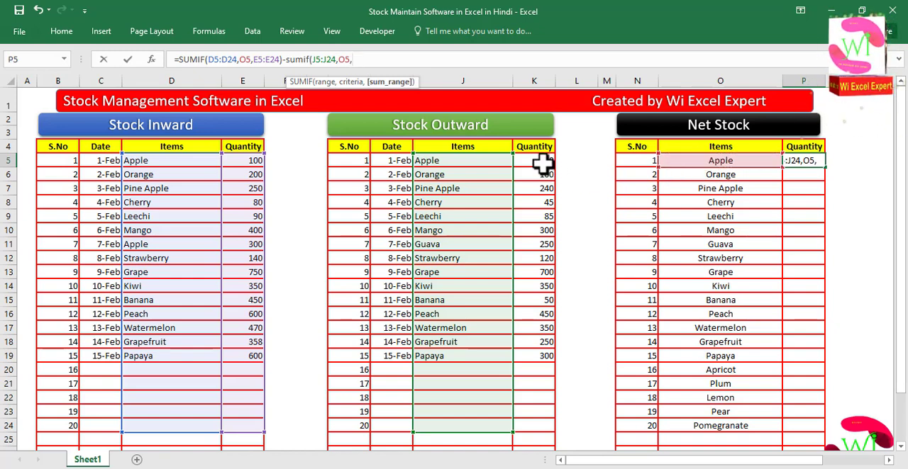
{"action": "left_click_drag", "start_coordinate": [539, 165], "coordinate": [534, 424]}
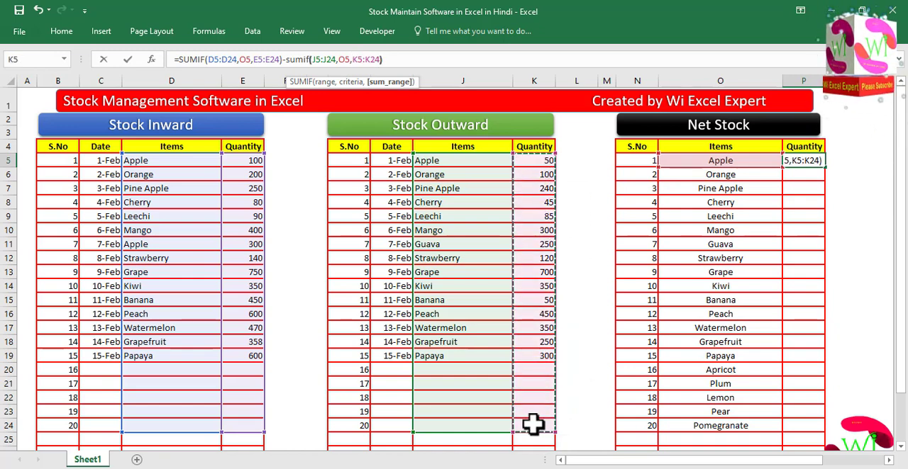
{"action": "key", "text": "Return"}
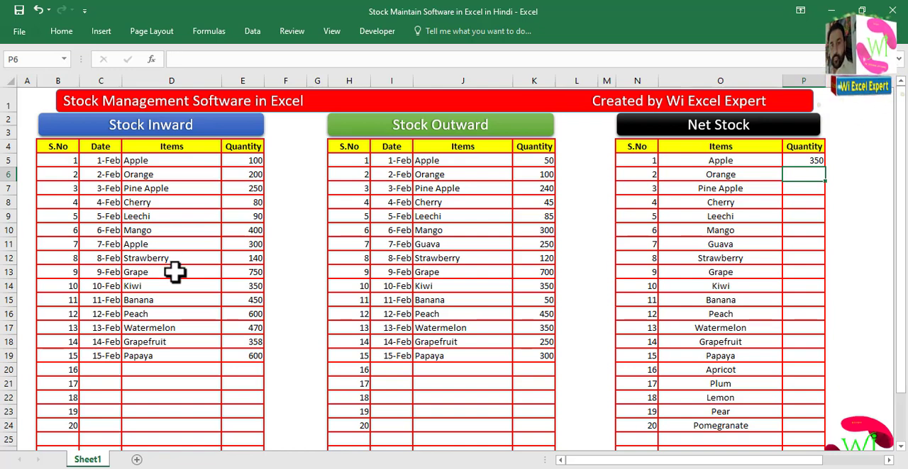
- Change the seventh Stock Inward entry's item to Guava from its item list
{"action": "left_click", "coordinate": [186, 245]}
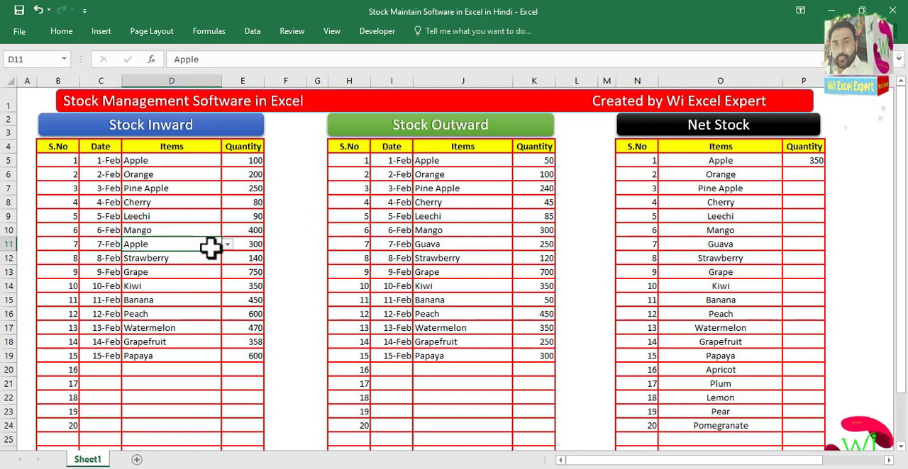
{"action": "left_click", "coordinate": [227, 244]}
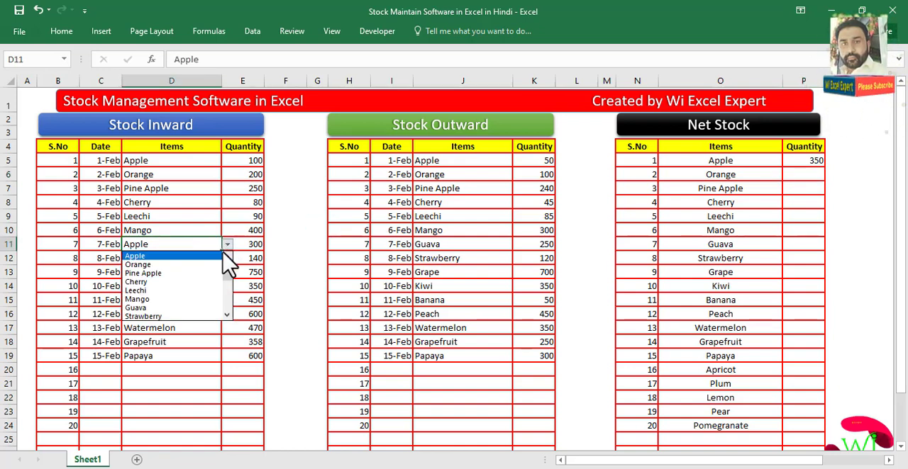
{"action": "left_click", "coordinate": [180, 306]}
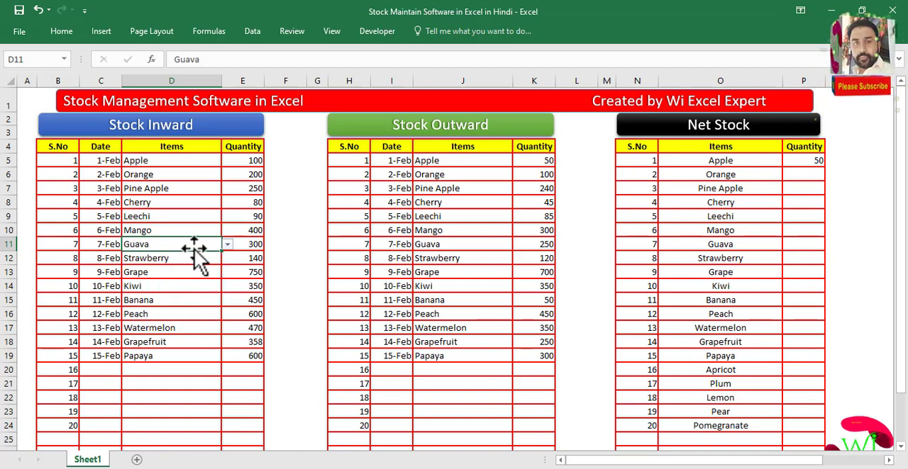
- Fill Apple's Net Stock quantity formula down through all Net Stock items
{"action": "left_click", "coordinate": [192, 220]}
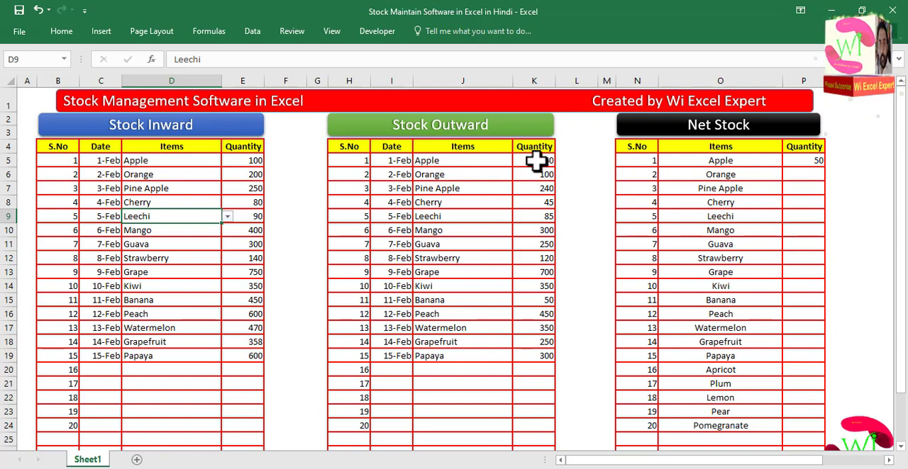
{"action": "left_click", "coordinate": [791, 162]}
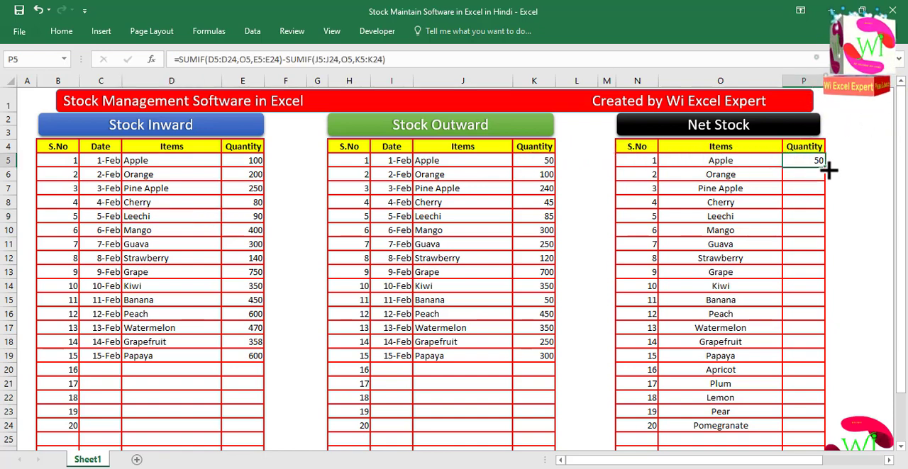
{"action": "double_click", "coordinate": [826, 167]}
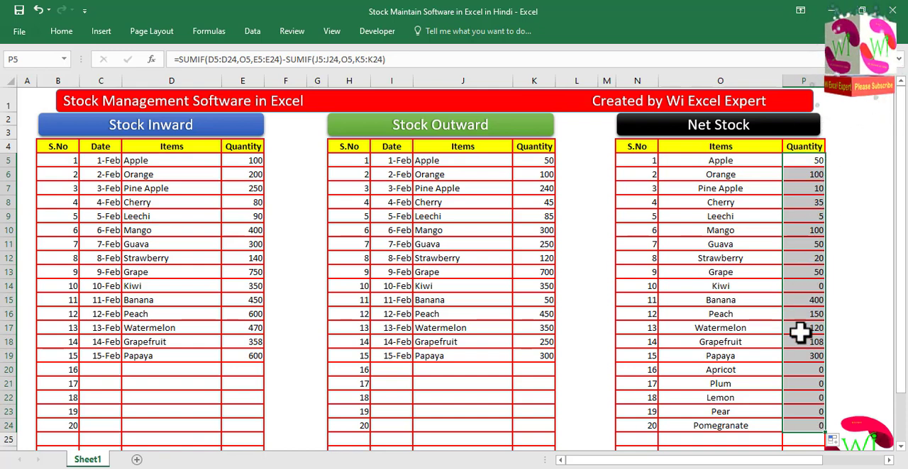
{"action": "left_click", "coordinate": [756, 407]}
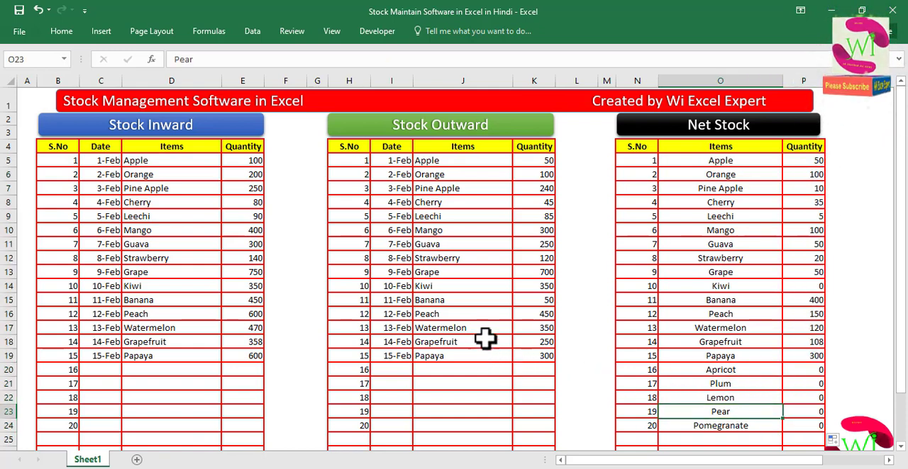
{"action": "left_click", "coordinate": [188, 259]}
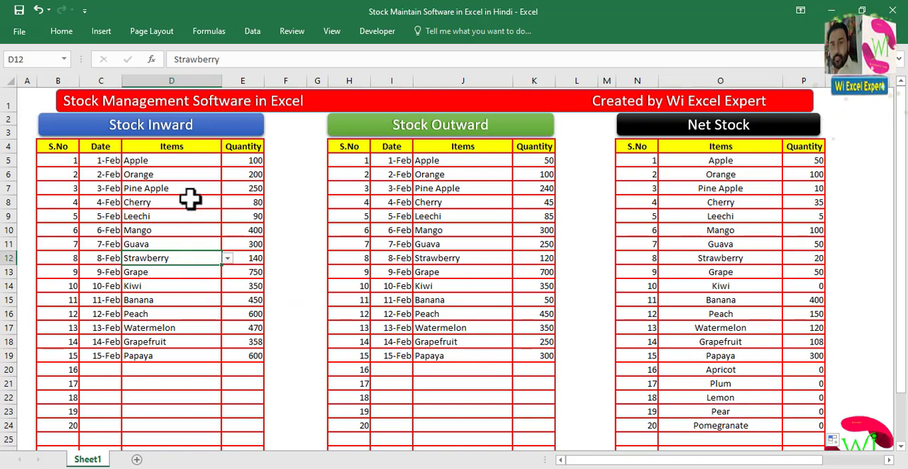
{"action": "left_click", "coordinate": [227, 258]}
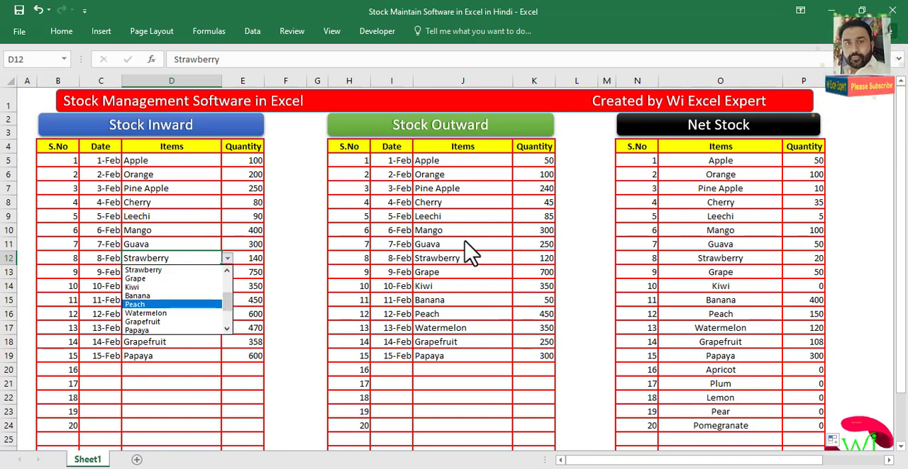
{"action": "key", "text": "Escape"}
- Add a 16-Feb Stock Inward entry for Apple with quantity 200 in serial row 16
{"action": "left_click", "coordinate": [178, 374]}
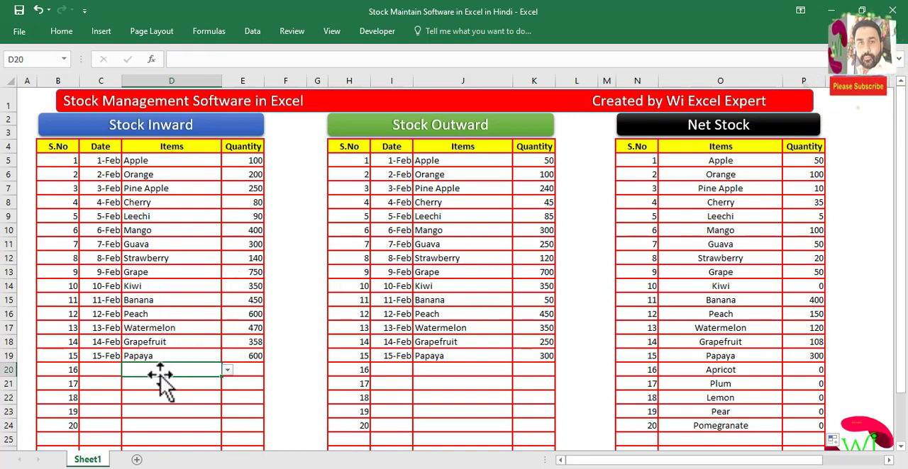
{"action": "left_click", "coordinate": [104, 354]}
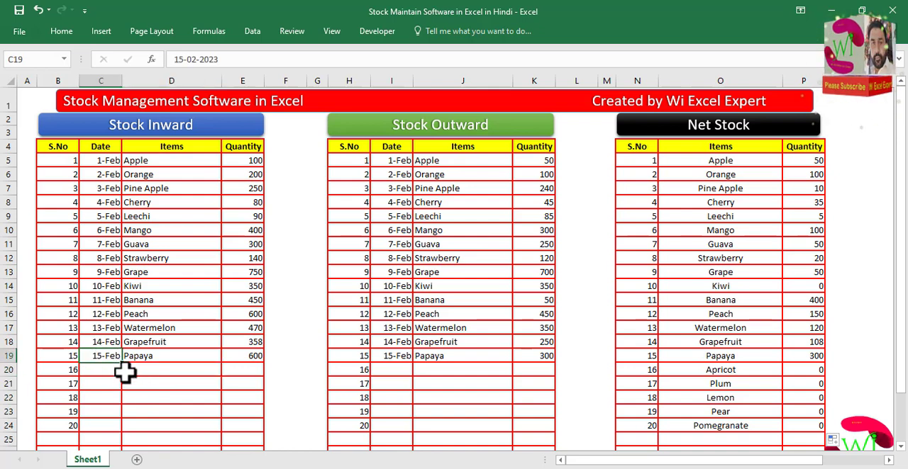
{"action": "left_click_drag", "start_coordinate": [122, 364], "coordinate": [125, 377]}
{"action": "left_click", "coordinate": [172, 372]}
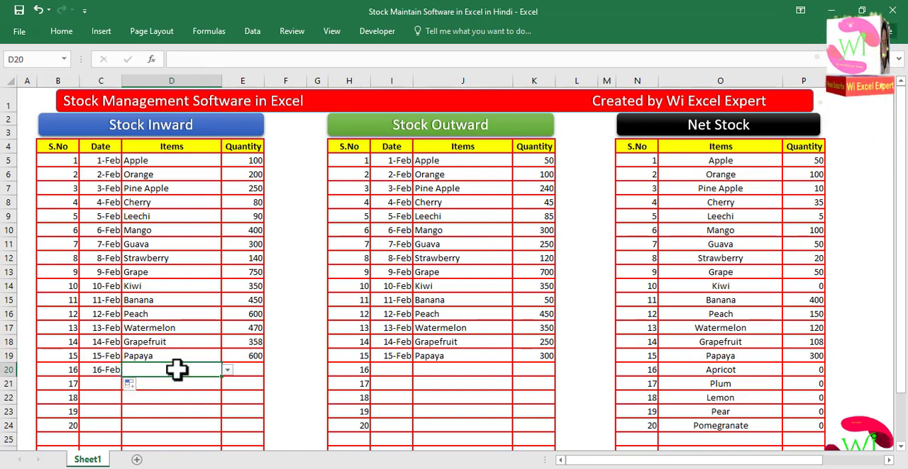
{"action": "left_click", "coordinate": [227, 370]}
{"action": "left_click", "coordinate": [183, 381]}
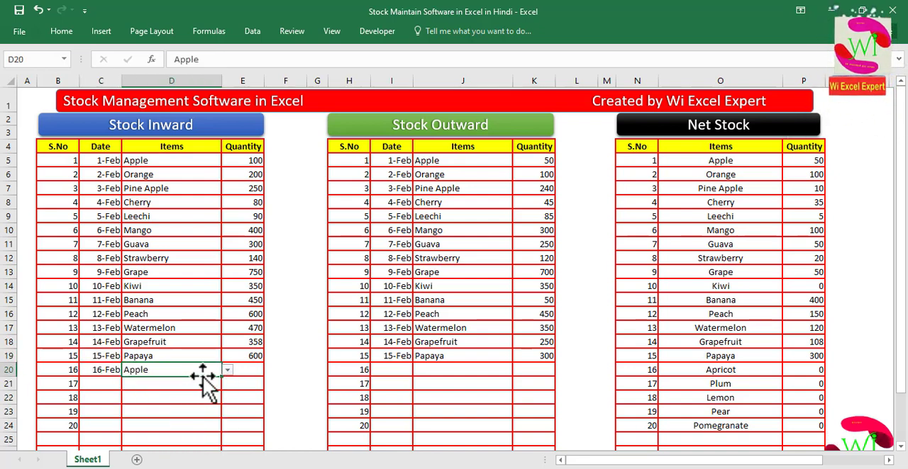
{"action": "left_click", "coordinate": [250, 368]}
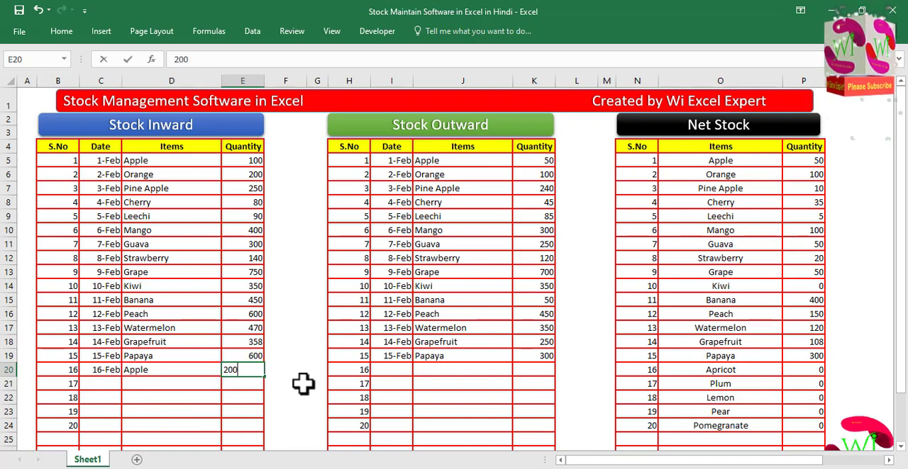
{"action": "left_click", "coordinate": [758, 185]}
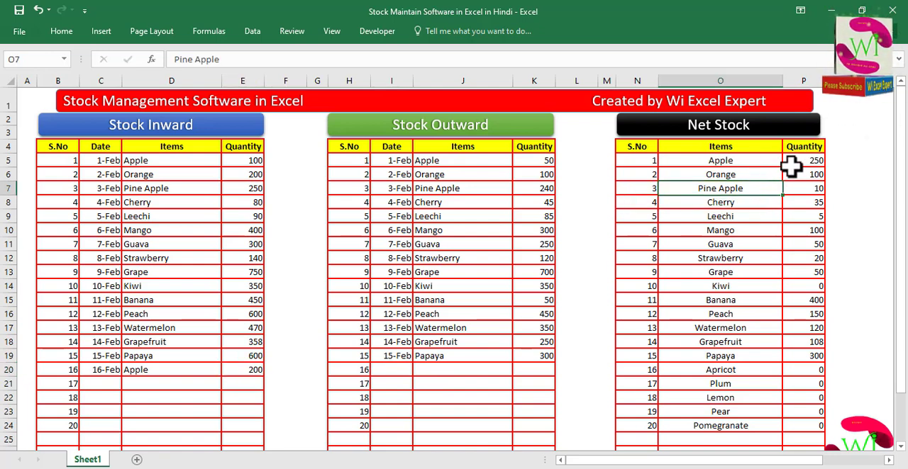
- Add a 16-Feb Stock Outward entry for Apple with quantity 200 in serial row 16
{"action": "left_click", "coordinate": [405, 371]}
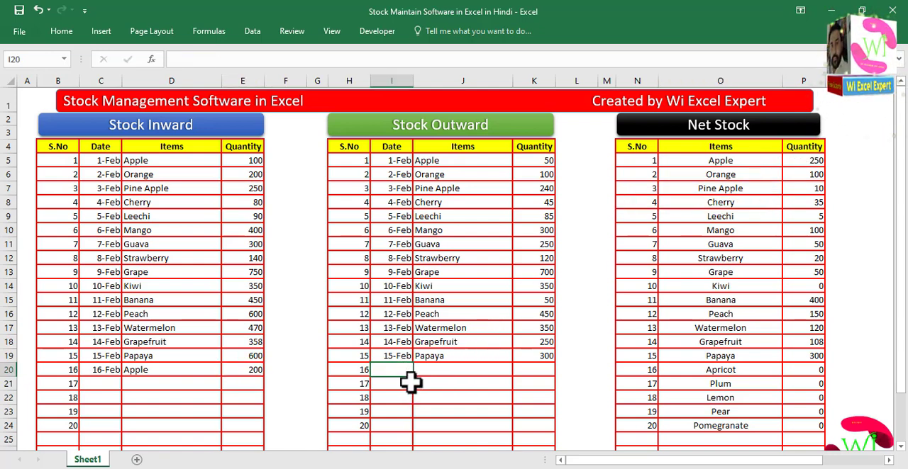
{"action": "left_click", "coordinate": [401, 359]}
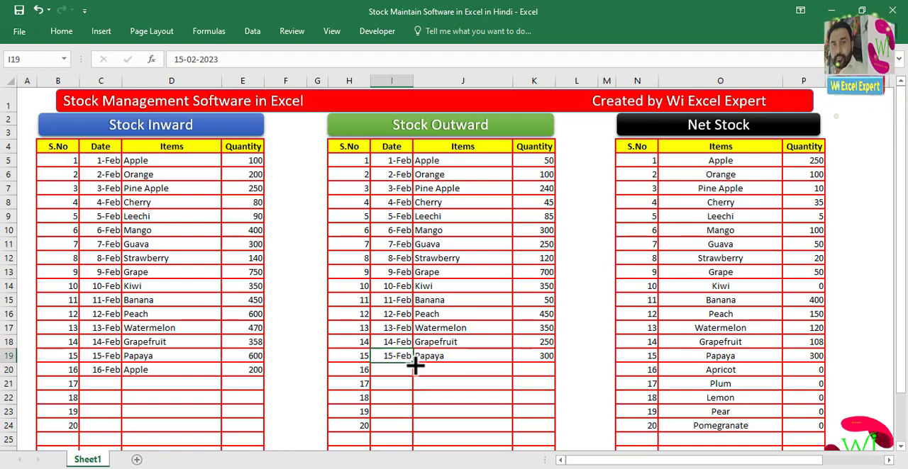
{"action": "left_click_drag", "start_coordinate": [412, 363], "coordinate": [454, 371]}
{"action": "left_click", "coordinate": [483, 371]}
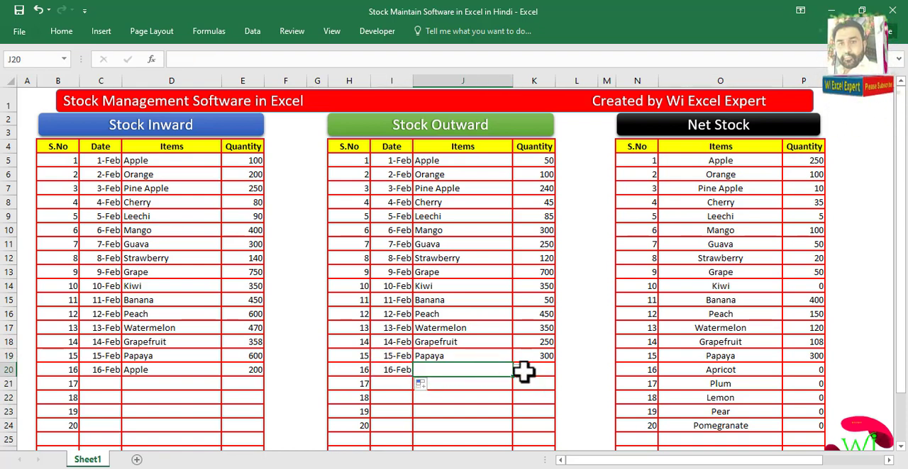
{"action": "left_click", "coordinate": [518, 370]}
{"action": "left_click", "coordinate": [466, 382]}
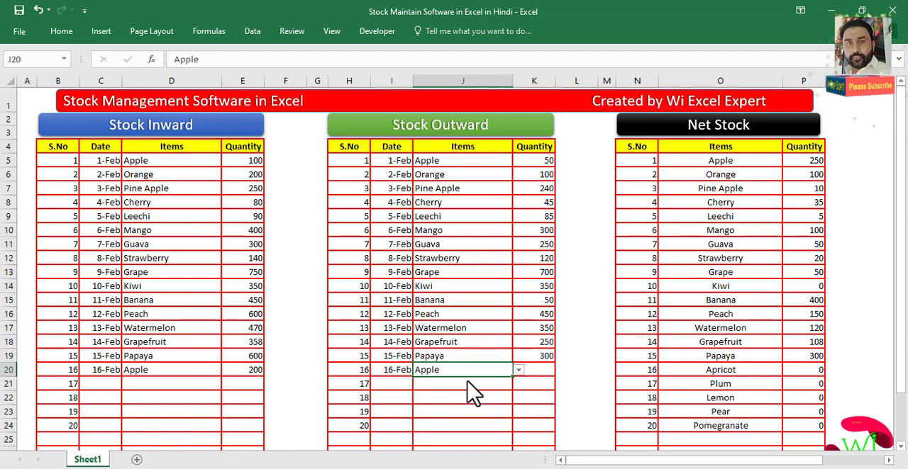
{"action": "left_click", "coordinate": [538, 370]}
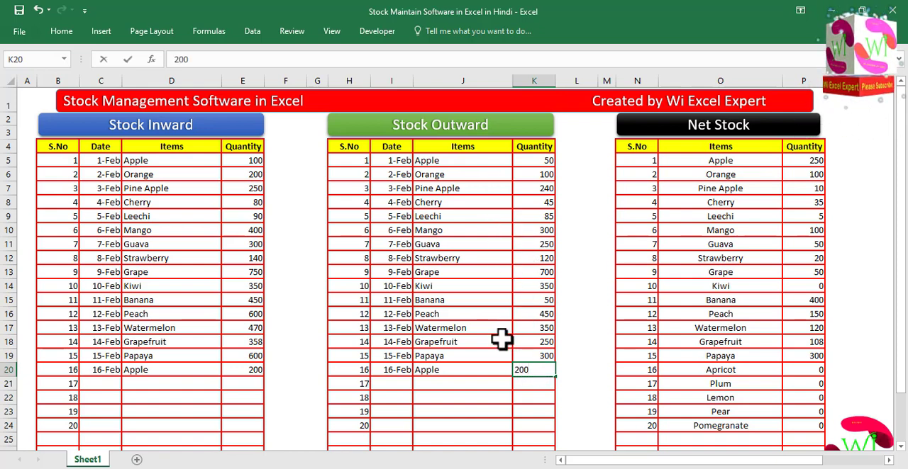
{"action": "left_click", "coordinate": [569, 331]}
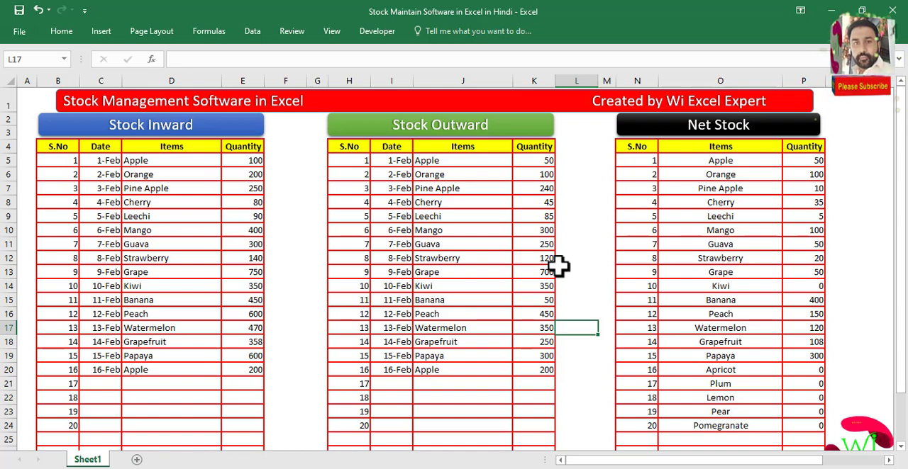
- Narrow the spacer columns F and L between the three tables
{"action": "left_click", "coordinate": [593, 190]}
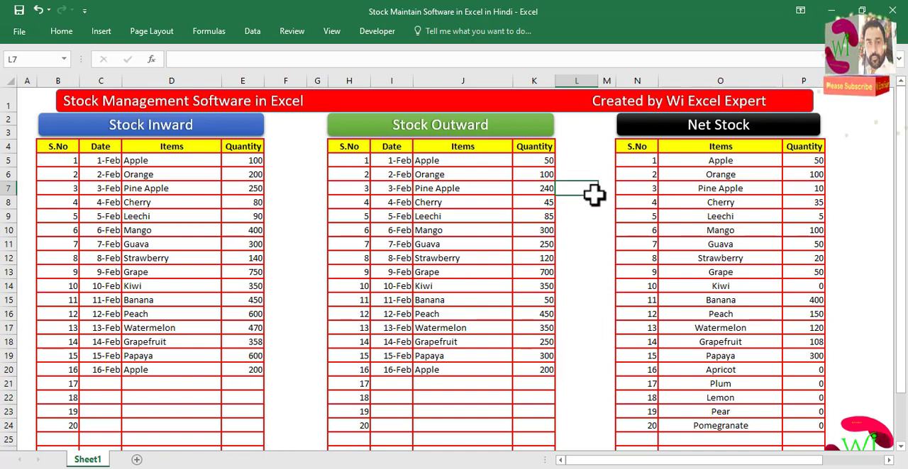
{"action": "left_click", "coordinate": [287, 81]}
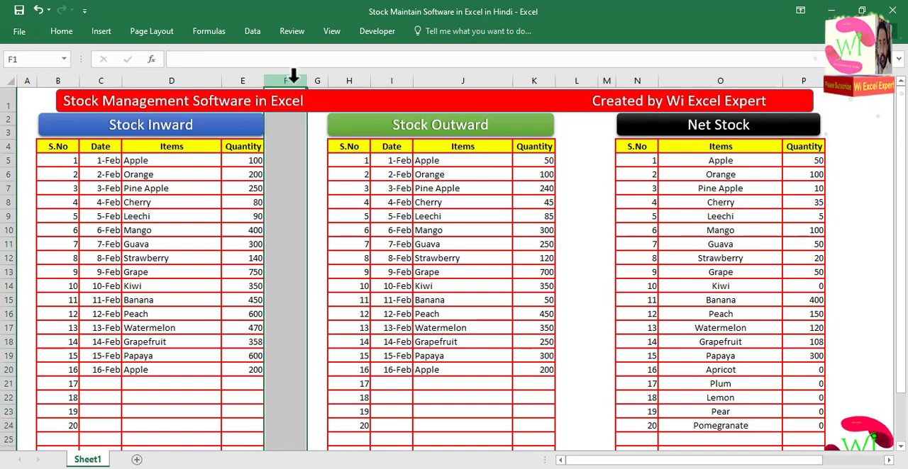
{"action": "left_click", "coordinate": [576, 80], "text": "ctrl"}
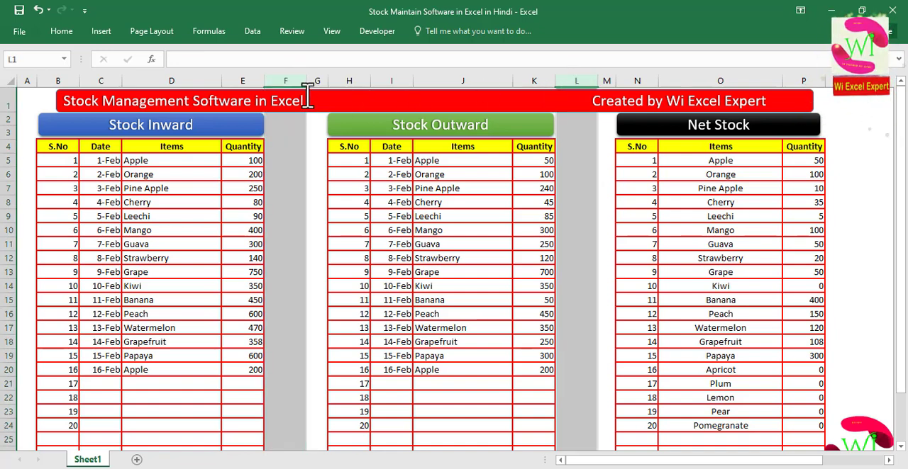
{"action": "left_click_drag", "start_coordinate": [305, 81], "coordinate": [274, 81]}
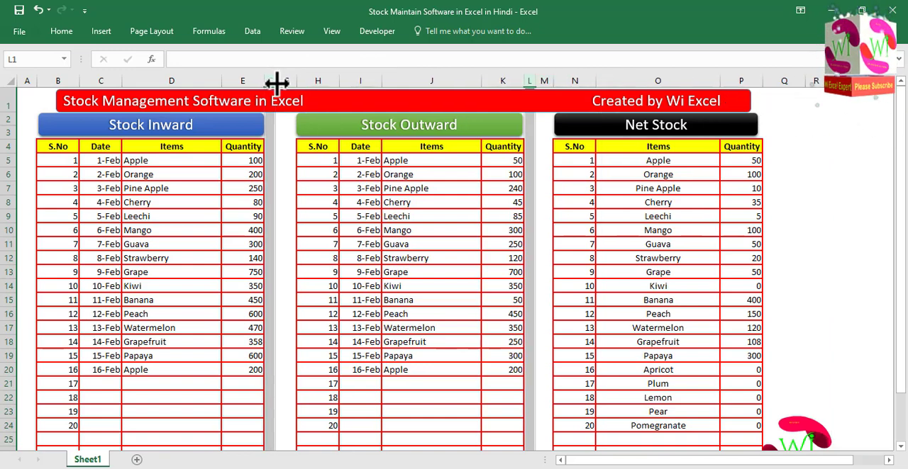
- Move the logo picture to the sheet's lower-left corner below the Stock Inward table
{"action": "left_click", "coordinate": [780, 146]}
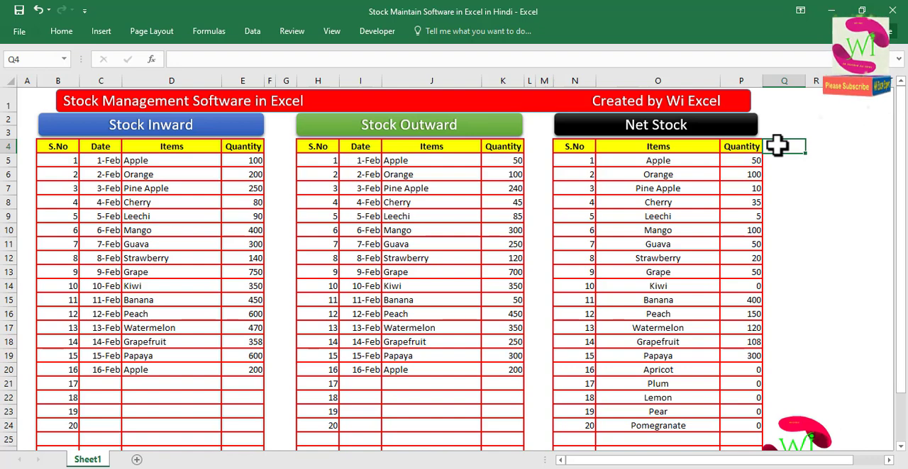
{"action": "left_click", "coordinate": [802, 430]}
{"action": "left_click_drag", "start_coordinate": [802, 430], "coordinate": [50, 402]}
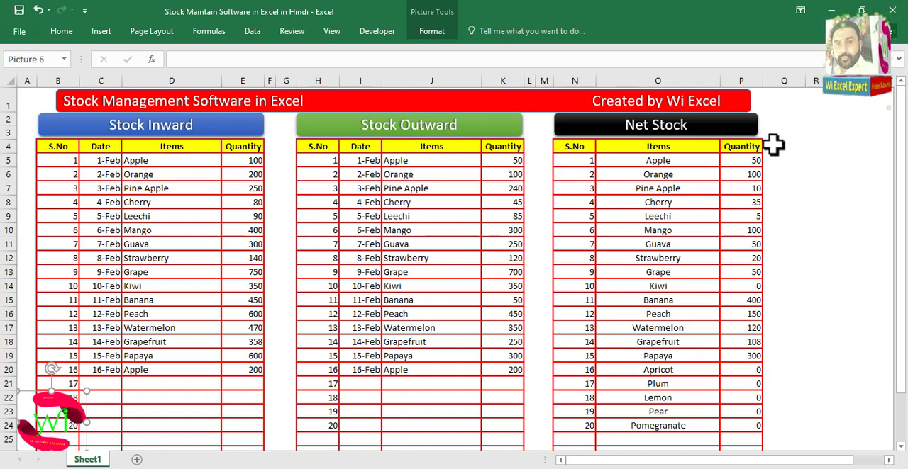
- Add cell borders to the range Q4:R24 beside the Net Stock table
{"action": "left_click_drag", "start_coordinate": [773, 147], "coordinate": [815, 424]}
{"action": "scroll", "coordinate": [672, 202], "scroll_direction": "up", "scroll_amount": 1}
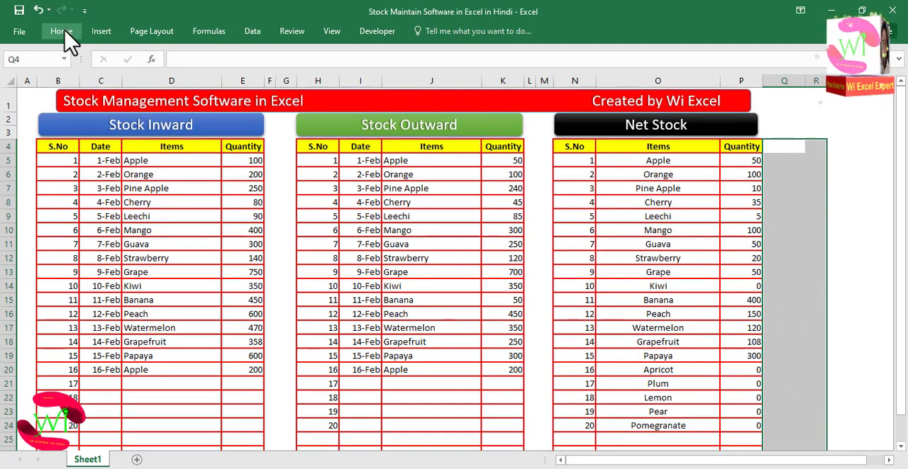
{"action": "left_click", "coordinate": [65, 33]}
{"action": "left_click", "coordinate": [172, 74]}
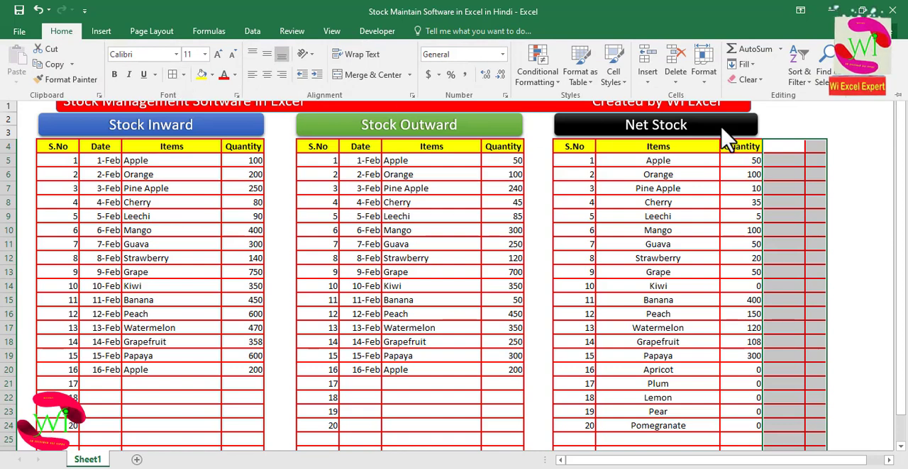
- Add Min Qty and Place Order column headers and set Apple's Min Qty to 10
{"action": "left_click", "coordinate": [782, 149]}
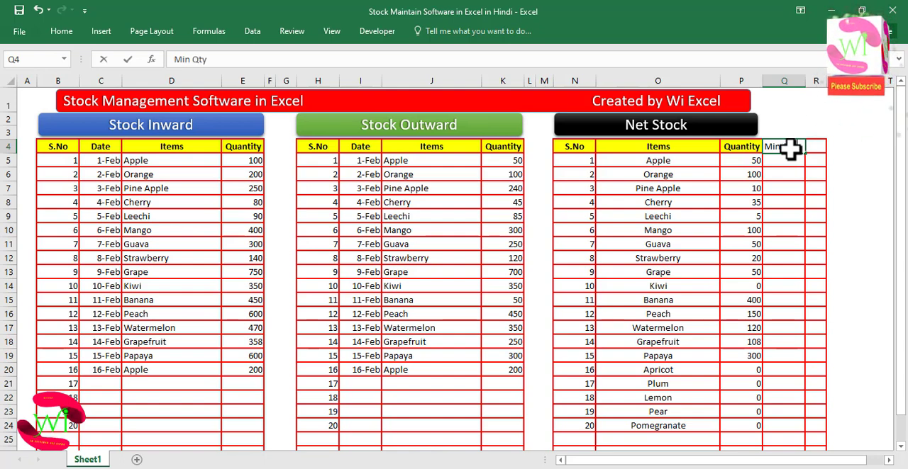
{"action": "key", "text": "Tab"}
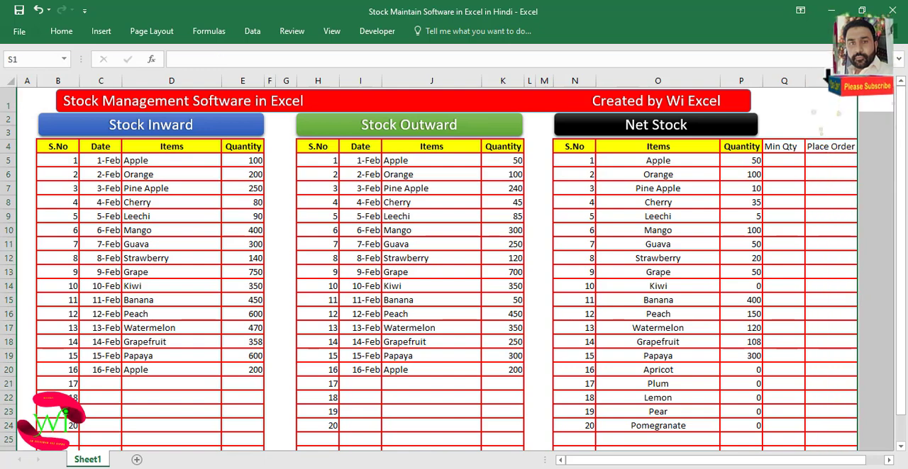
{"action": "left_click", "coordinate": [834, 163]}
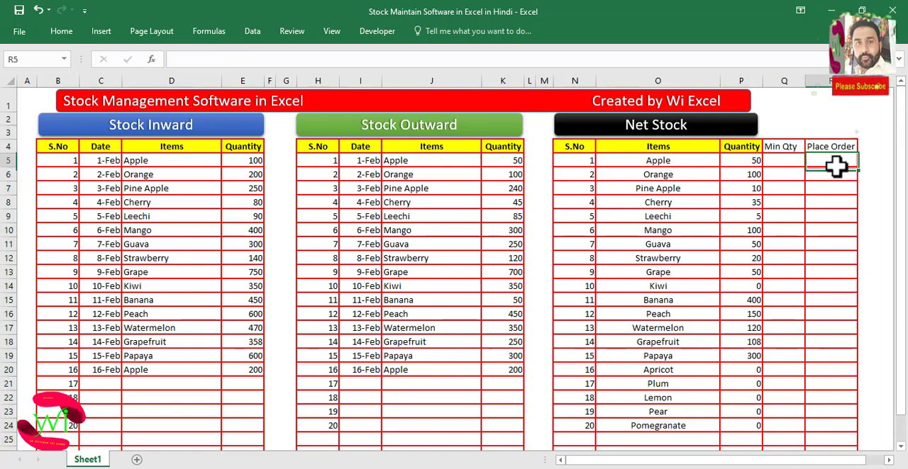
{"action": "left_click", "coordinate": [782, 163]}
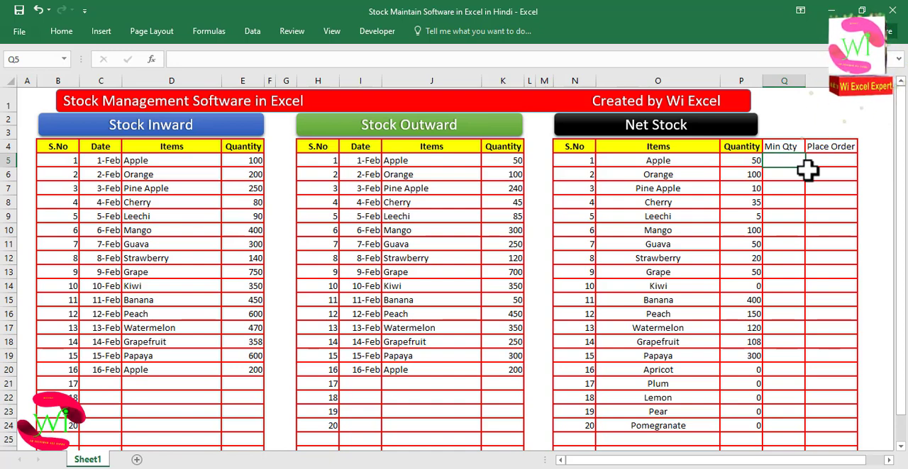
{"action": "key", "text": "Return"}
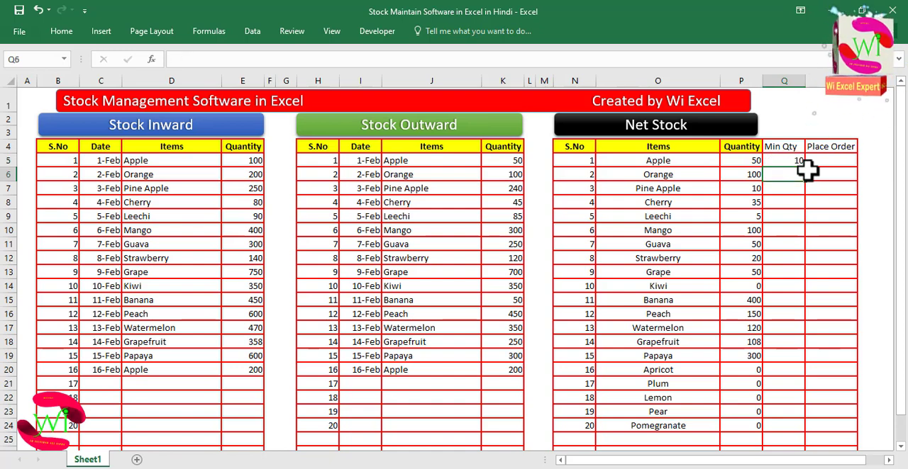
{"action": "left_click", "coordinate": [790, 162]}
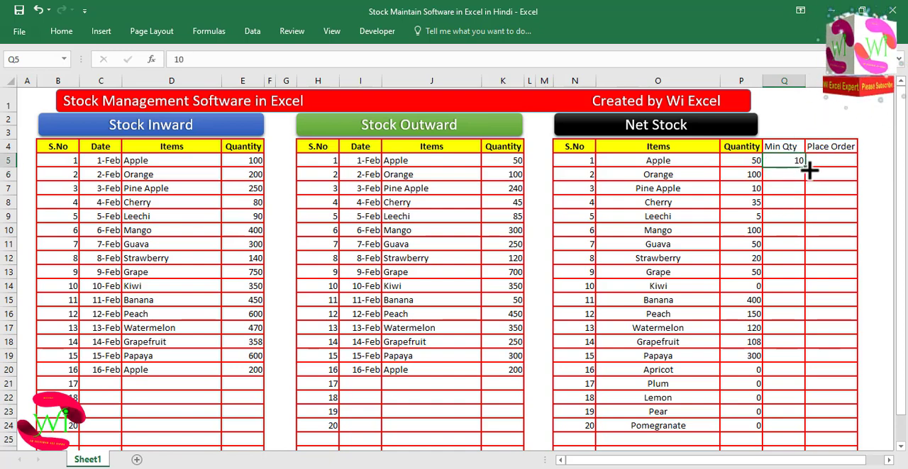
- Fill the Min Qty of 10 down through all Net Stock item rows
{"action": "double_click", "coordinate": [805, 168]}
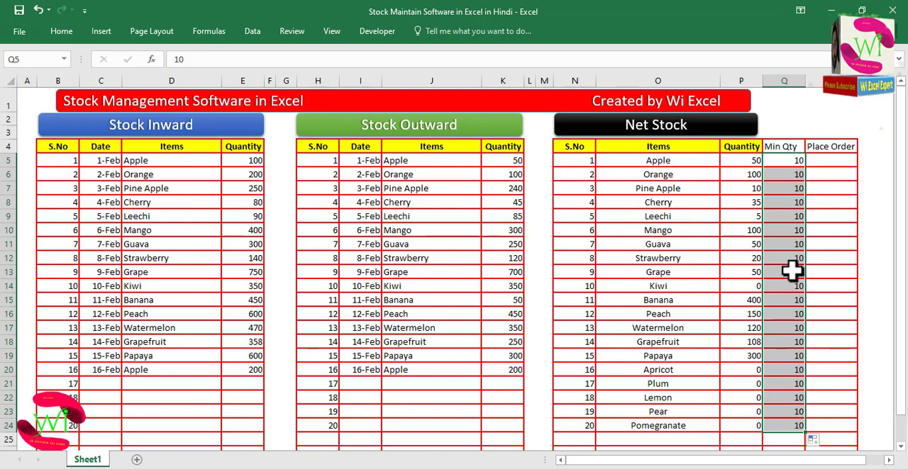
- Enter =IF(P5<=Q5,"Place Order","") in R5 and fill it down the Place Order column to row 24
{"action": "left_click", "coordinate": [837, 161]}
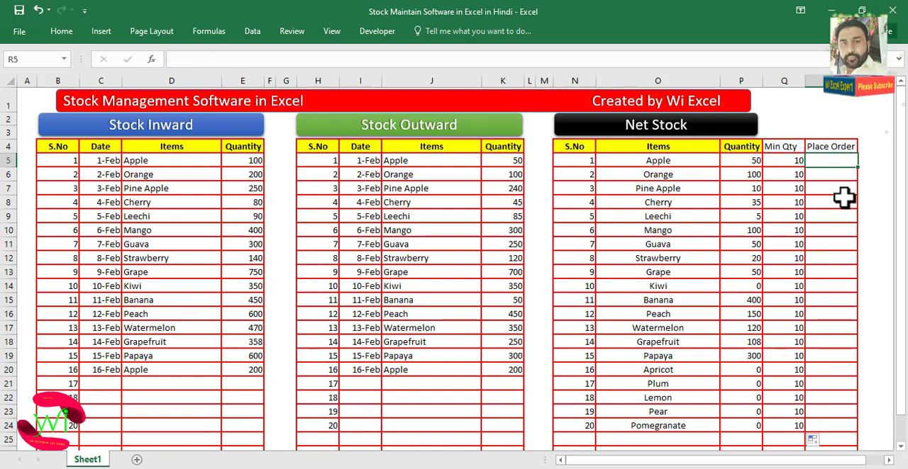
{"action": "type", "text": "=if"}
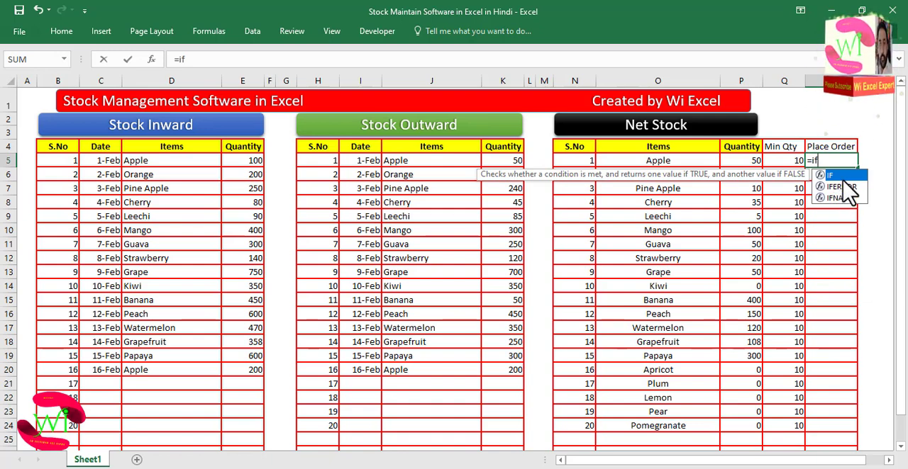
{"action": "key", "text": "Tab"}
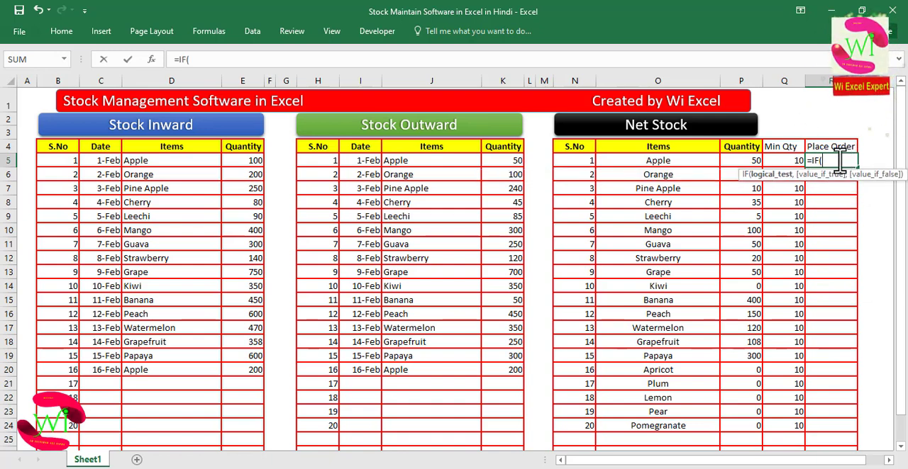
{"action": "left_click", "coordinate": [751, 163]}
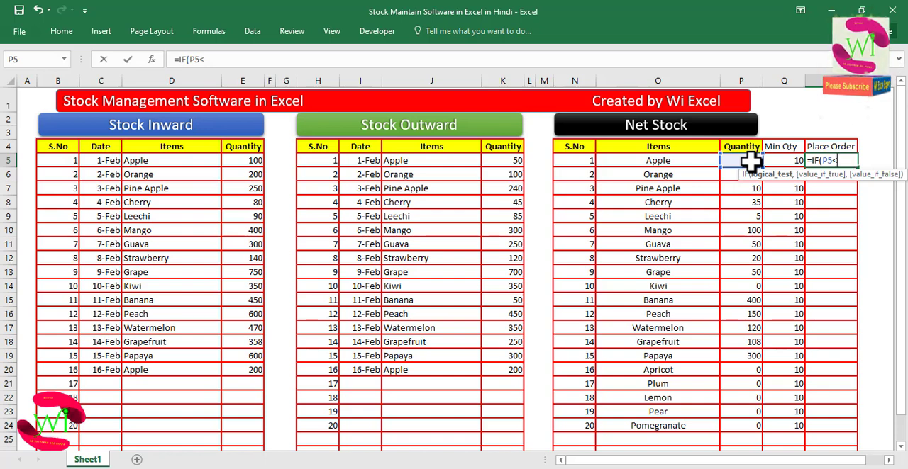
{"action": "type", "text": "<="}
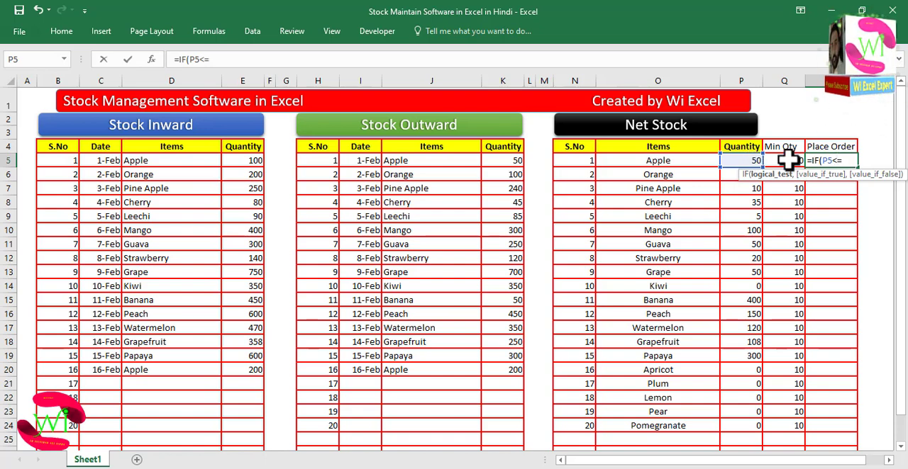
{"action": "left_click", "coordinate": [786, 162]}
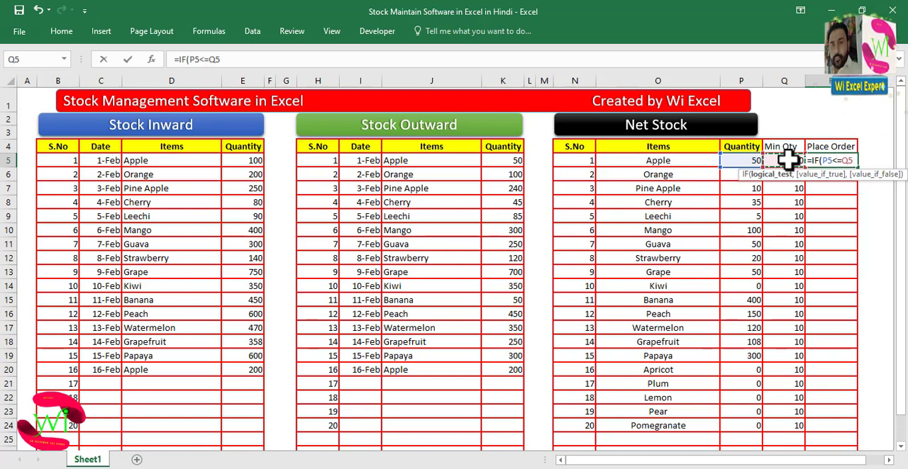
{"action": "type", "text": ",\"Place O"}
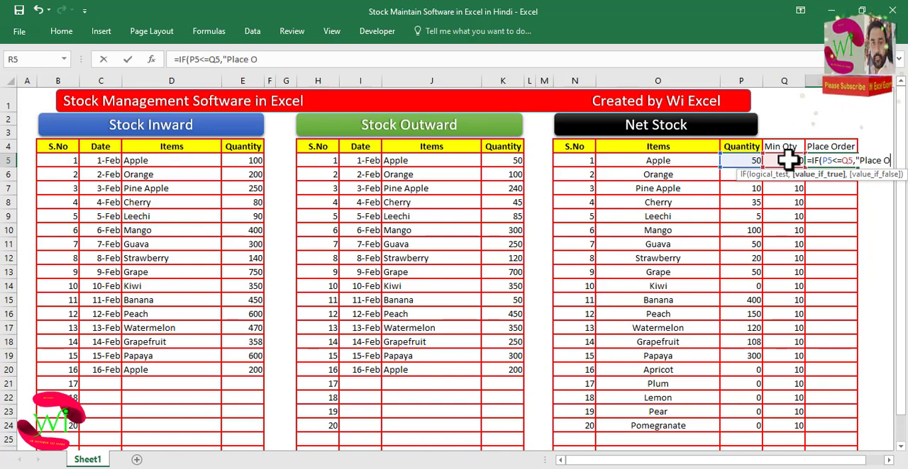
{"action": "type", "text": "der"}
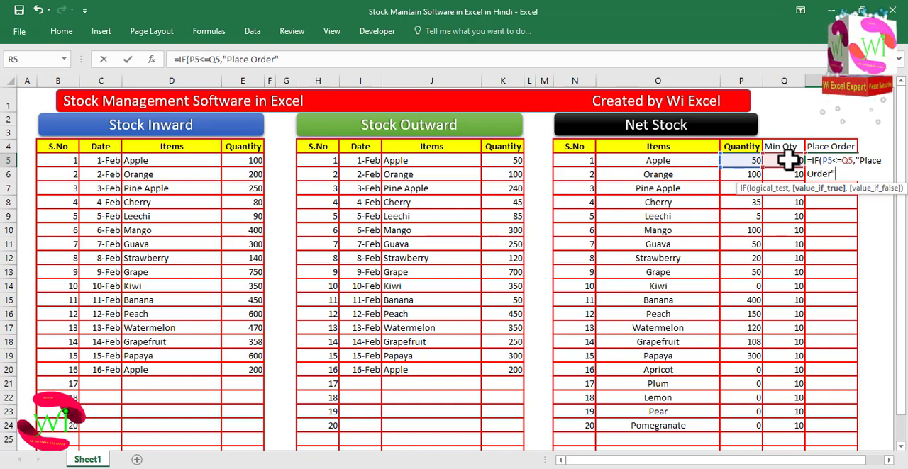
{"action": "type", "text": ","}
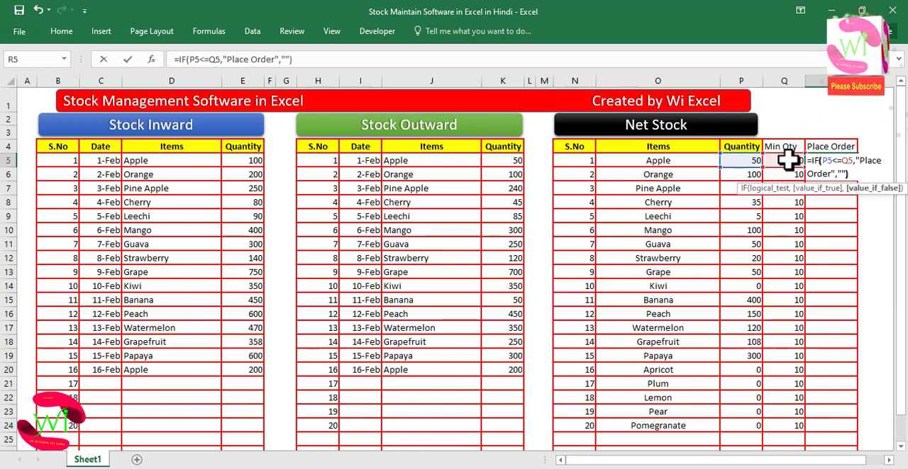
{"action": "type", "text": "\"\")"}
{"action": "key", "text": "Return"}
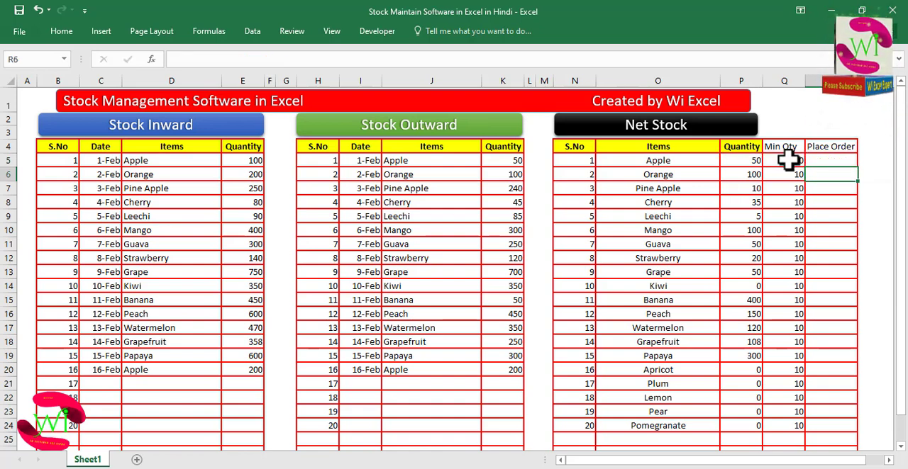
{"action": "left_click", "coordinate": [823, 160]}
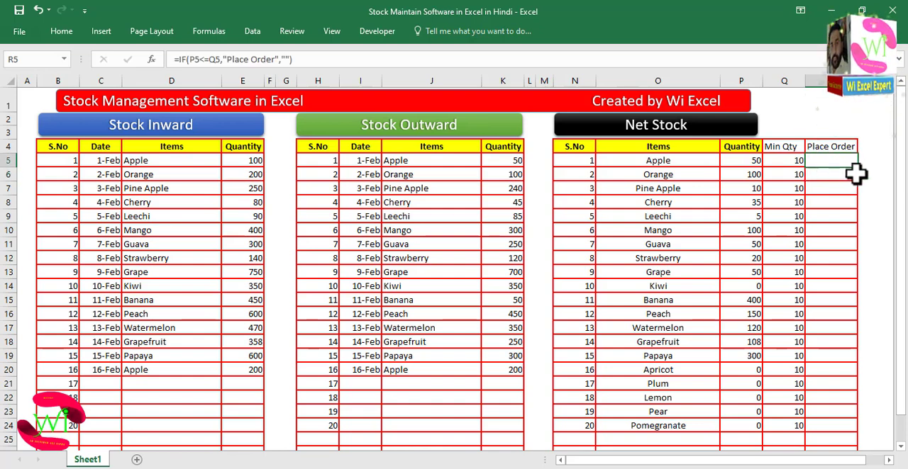
{"action": "double_click", "coordinate": [859, 168]}
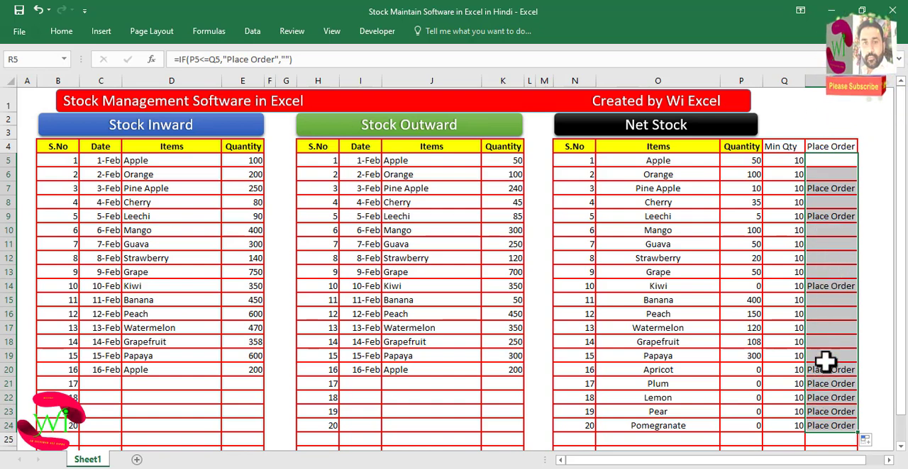
- Hide the formula bar
{"action": "left_click", "coordinate": [821, 122]}
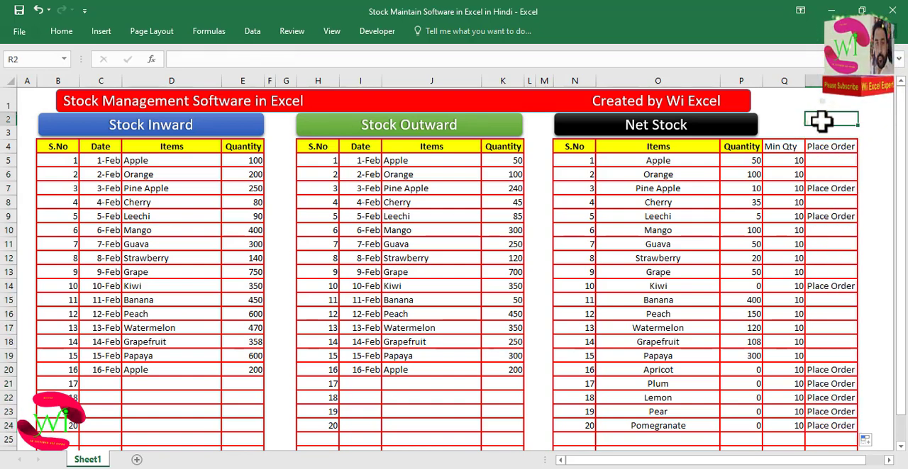
{"action": "scroll", "coordinate": [825, 244], "scroll_direction": "down", "scroll_amount": 1}
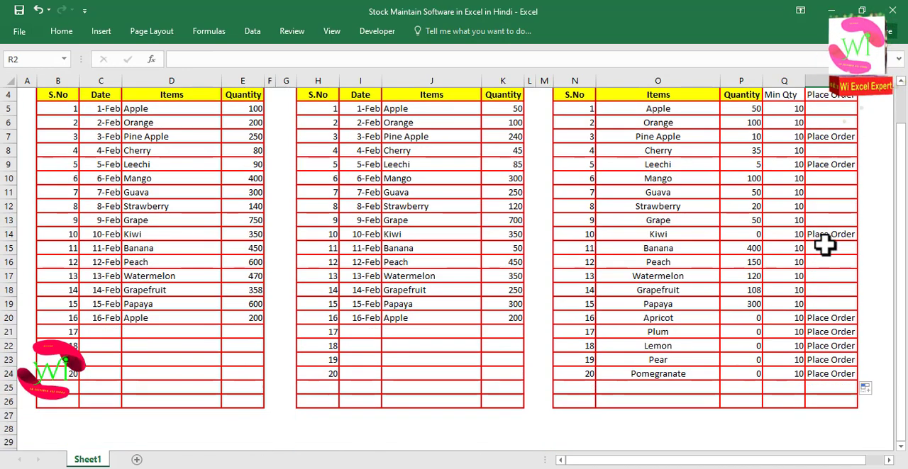
{"action": "scroll", "coordinate": [825, 244], "scroll_direction": "up", "scroll_amount": 1}
{"action": "left_click", "coordinate": [330, 30]}
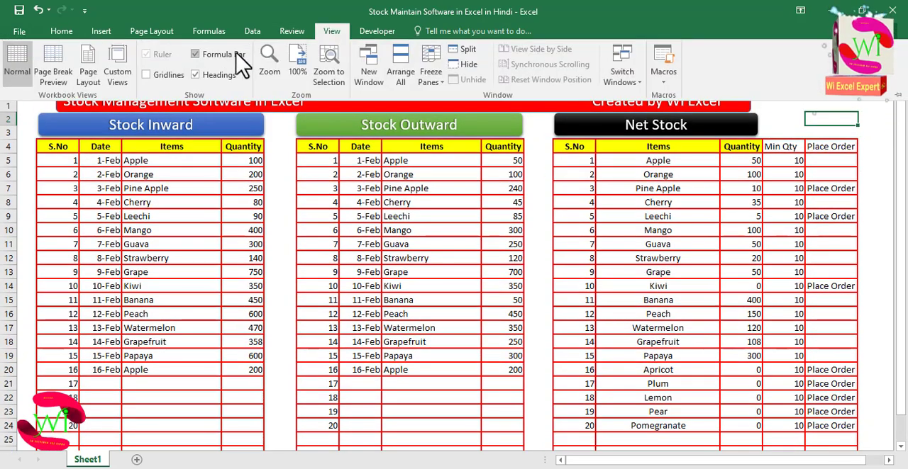
{"action": "left_click", "coordinate": [200, 55]}
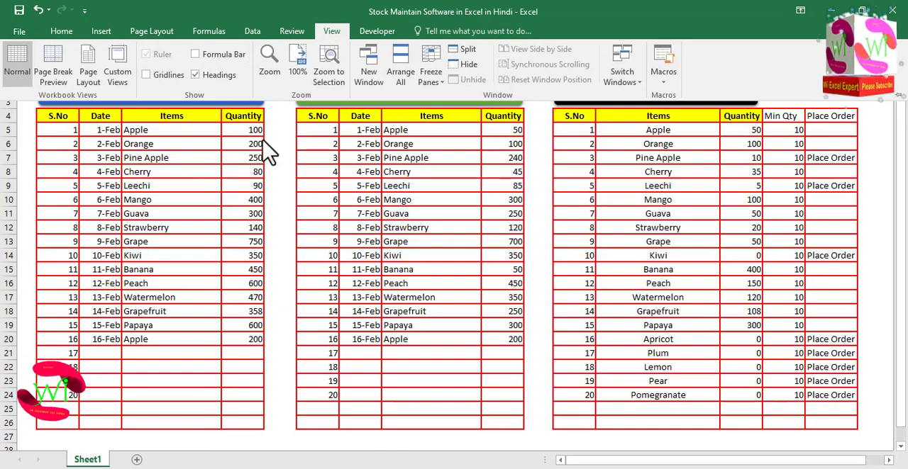
{"action": "left_click", "coordinate": [270, 151]}
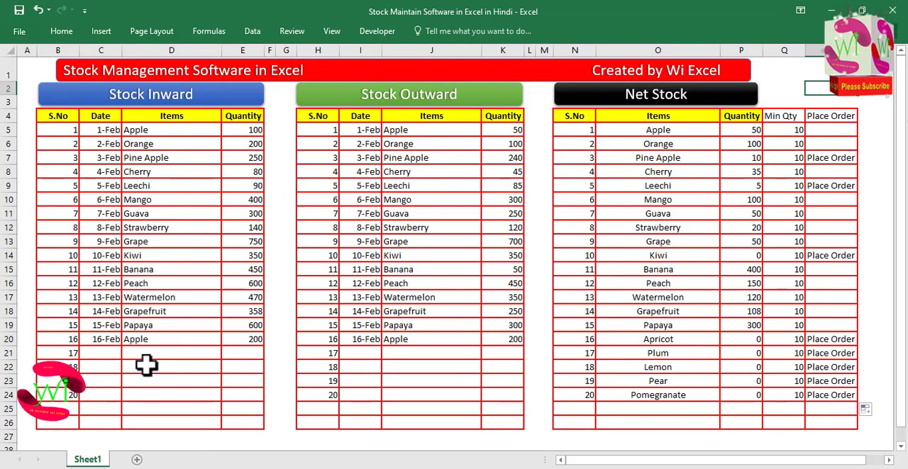
- Move the logo picture slightly lower in the sheet's lower-left corner
{"action": "left_click_drag", "start_coordinate": [67, 383], "coordinate": [69, 401]}
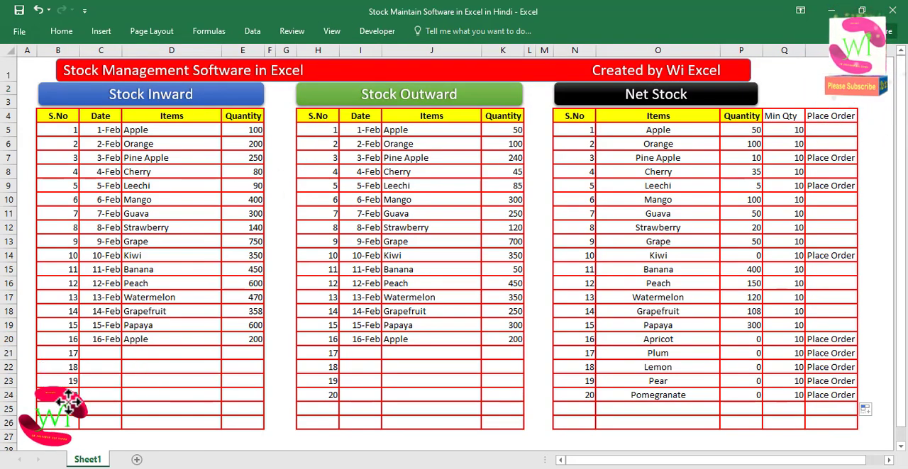
{"action": "left_click", "coordinate": [187, 362]}
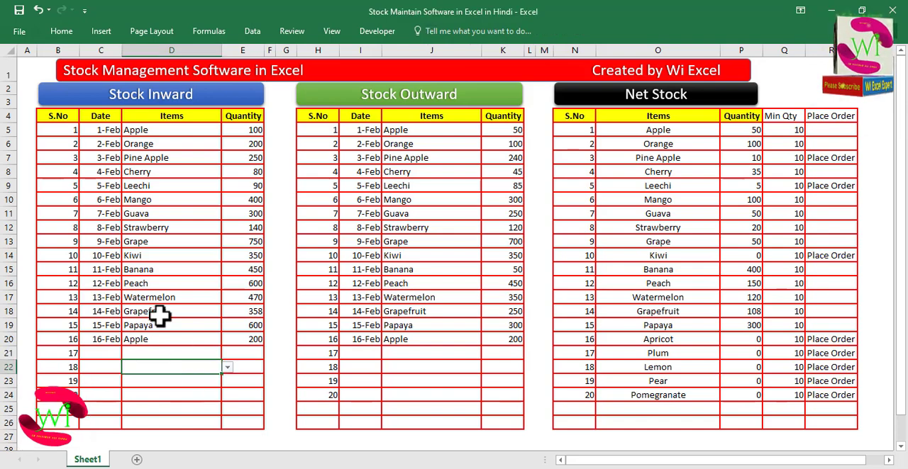
- Select the data rows of all three tables and start a new conditional formatting rule for No Blanks cells
{"action": "left_click", "coordinate": [63, 143]}
{"action": "left_click_drag", "start_coordinate": [56, 130], "coordinate": [241, 326]}
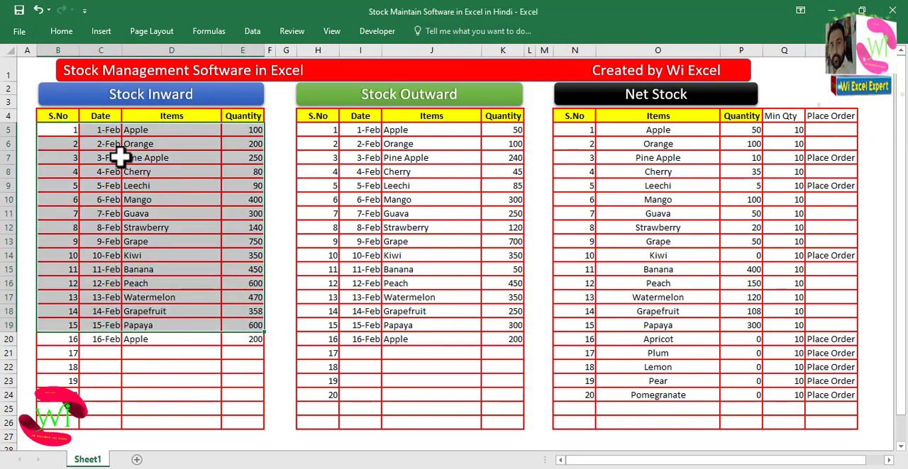
{"action": "left_click_drag", "start_coordinate": [54, 130], "coordinate": [241, 424]}
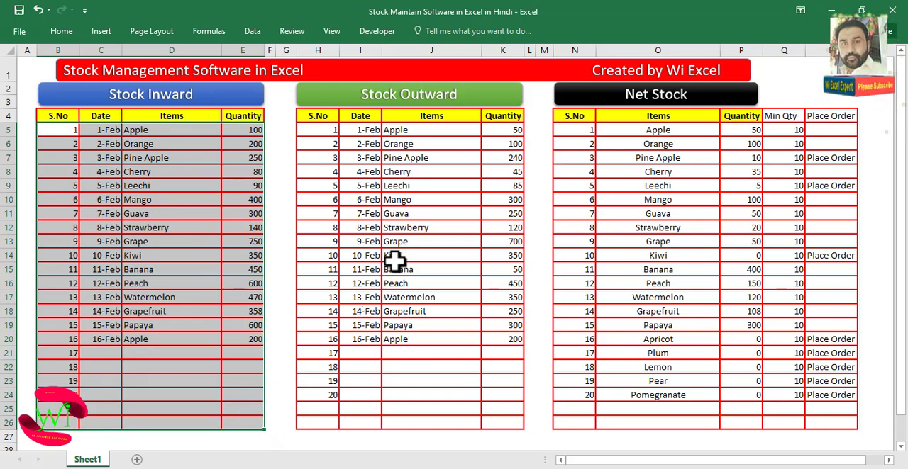
{"action": "left_click_drag", "start_coordinate": [327, 131], "coordinate": [504, 420]}
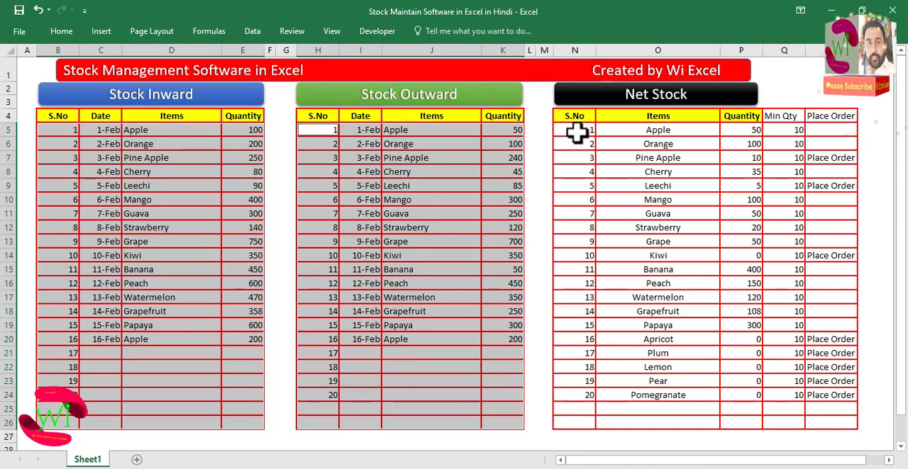
{"action": "left_click_drag", "start_coordinate": [576, 133], "coordinate": [821, 422]}
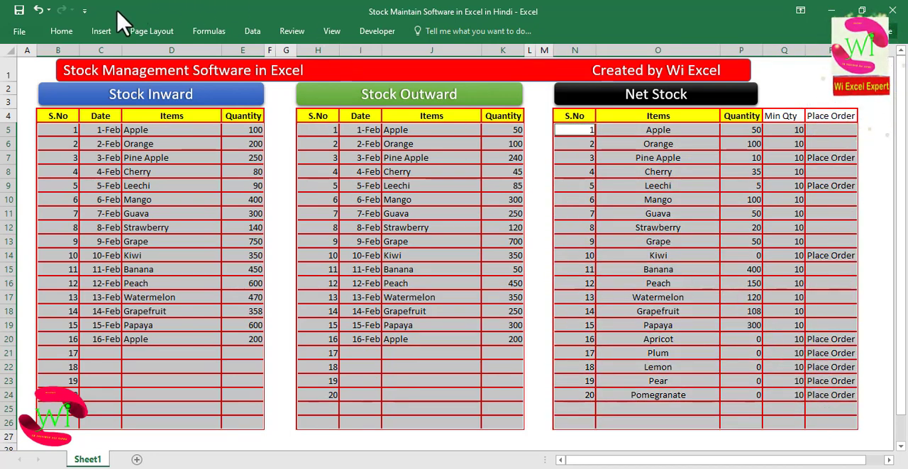
{"action": "left_click", "coordinate": [62, 32]}
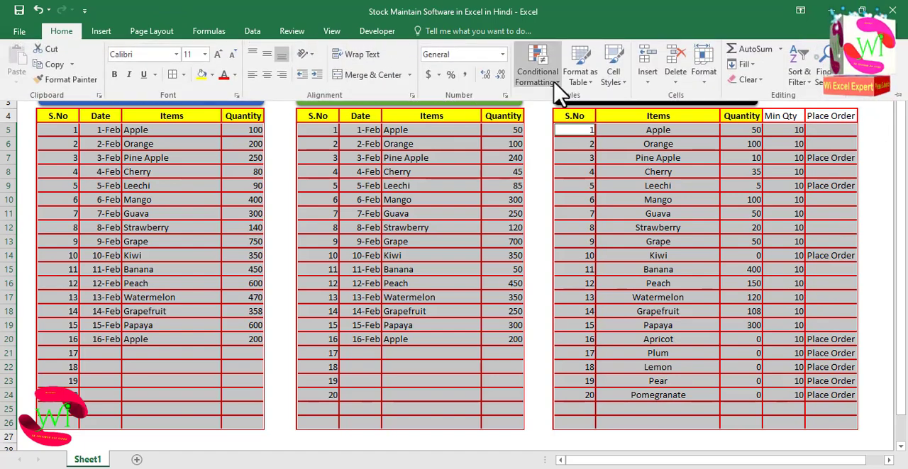
{"action": "left_click", "coordinate": [555, 83]}
{"action": "left_click", "coordinate": [563, 246]}
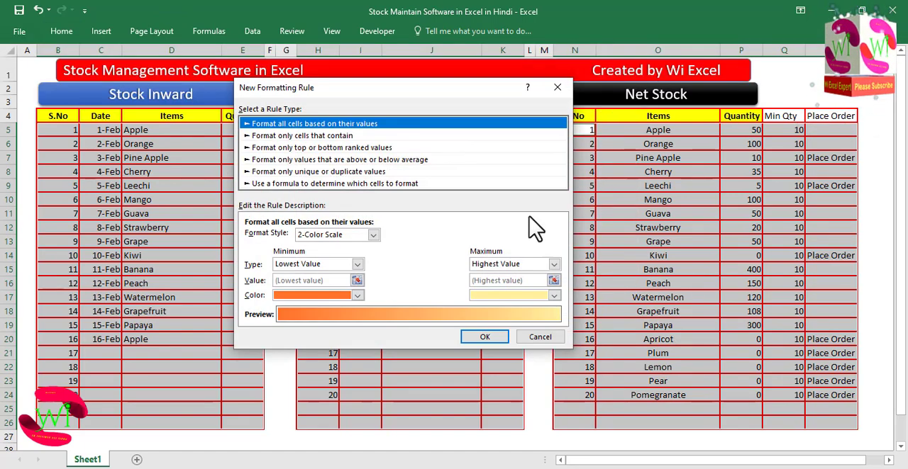
{"action": "left_click", "coordinate": [312, 135]}
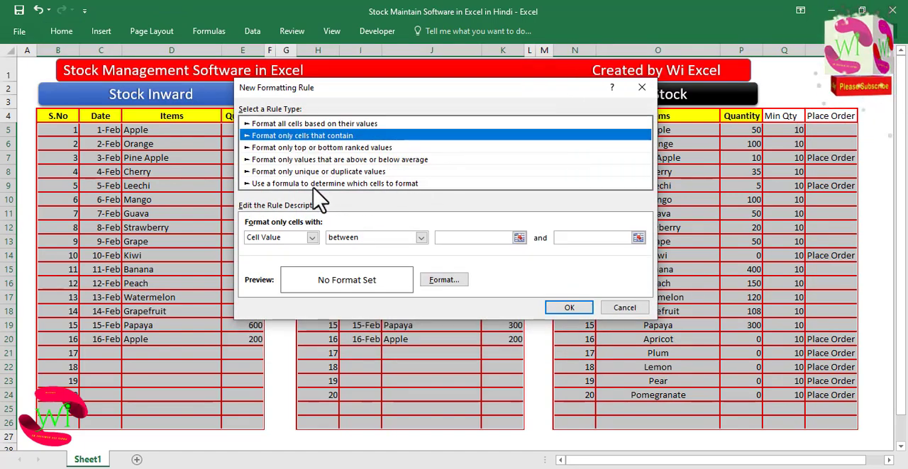
{"action": "left_click", "coordinate": [310, 237]}
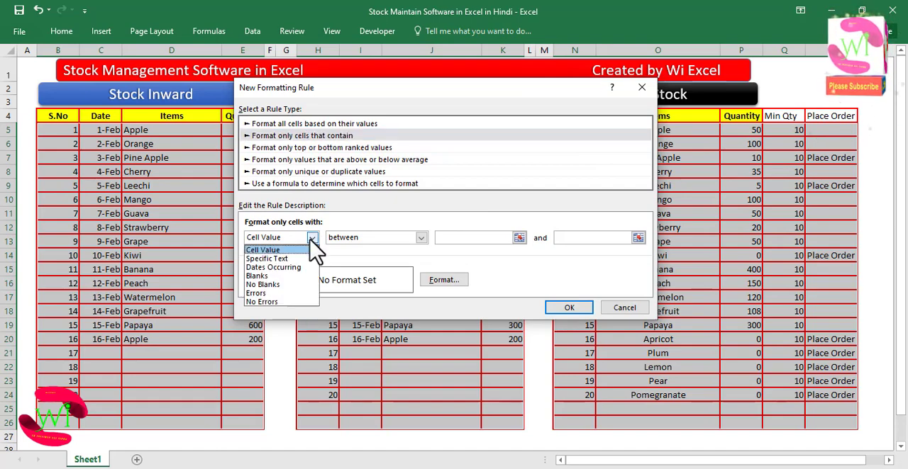
{"action": "left_click", "coordinate": [289, 287]}
- Give the No Blanks rule a two-colour From center gradient fill with light blue as the second colour
{"action": "left_click", "coordinate": [441, 282]}
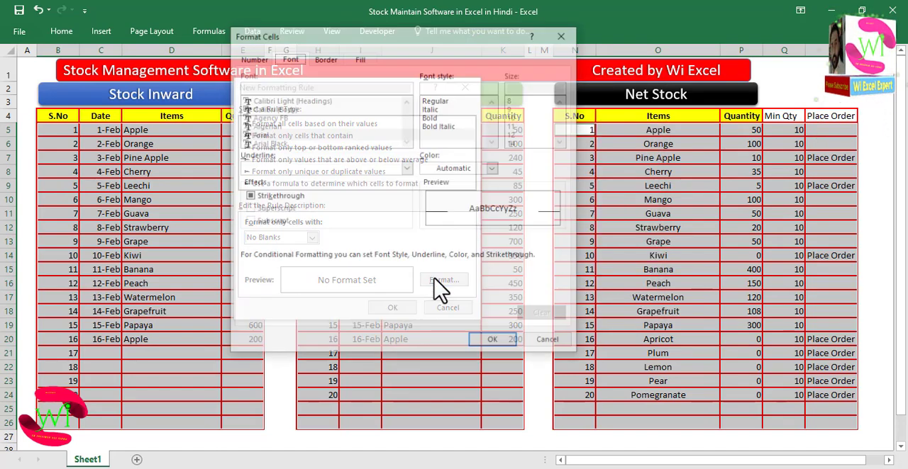
{"action": "left_click", "coordinate": [360, 58]}
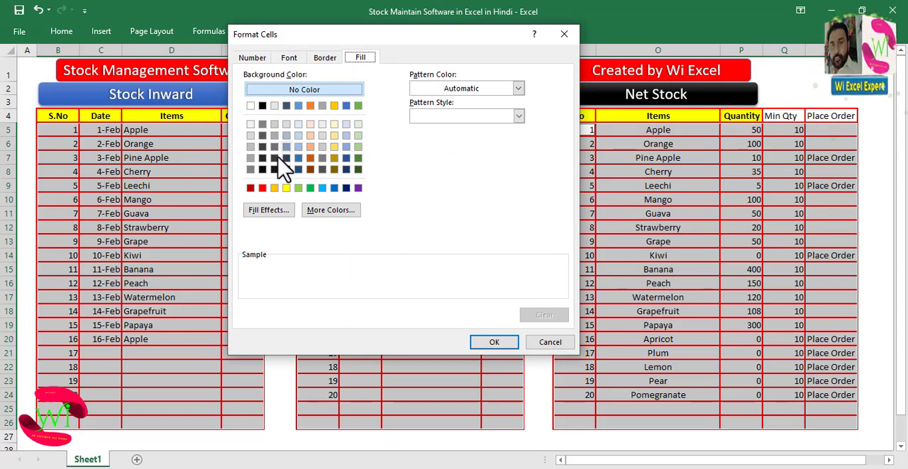
{"action": "left_click", "coordinate": [270, 211]}
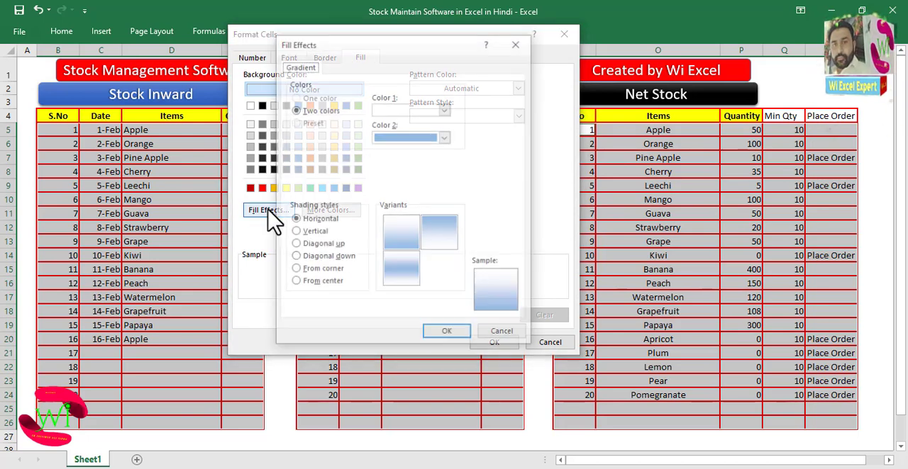
{"action": "left_click", "coordinate": [317, 283]}
{"action": "left_click", "coordinate": [445, 137]}
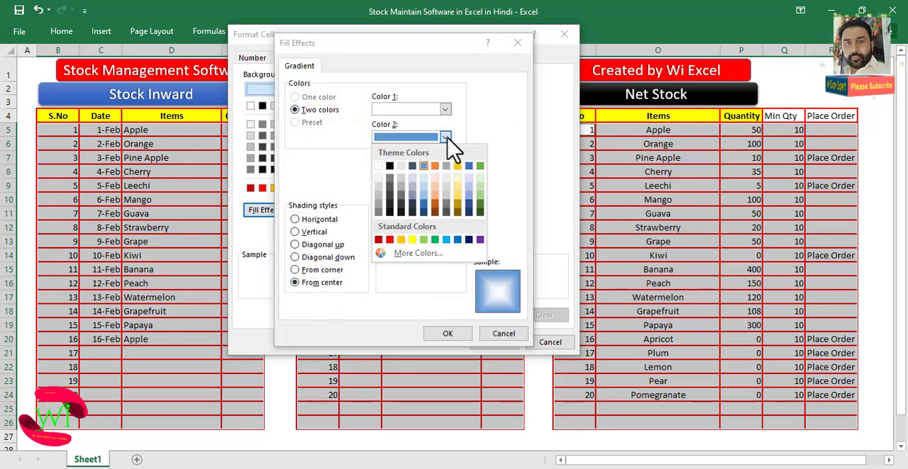
{"action": "left_click", "coordinate": [424, 185]}
{"action": "left_click", "coordinate": [447, 334]}
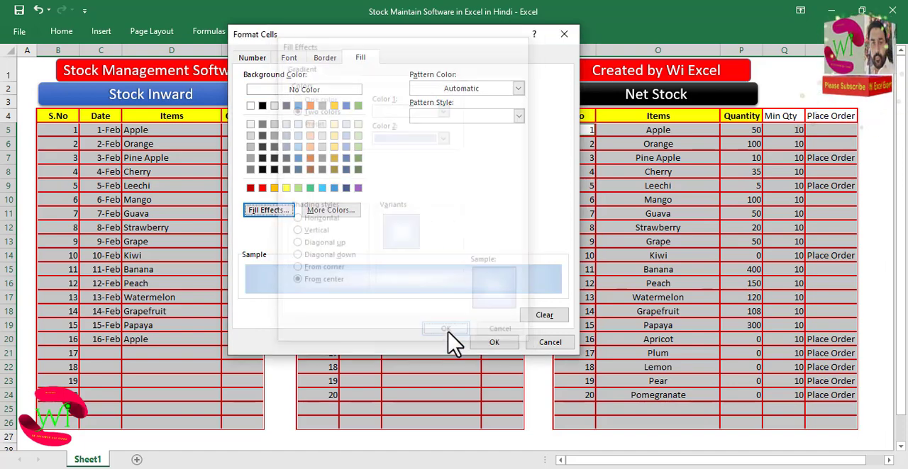
{"action": "left_click", "coordinate": [488, 339]}
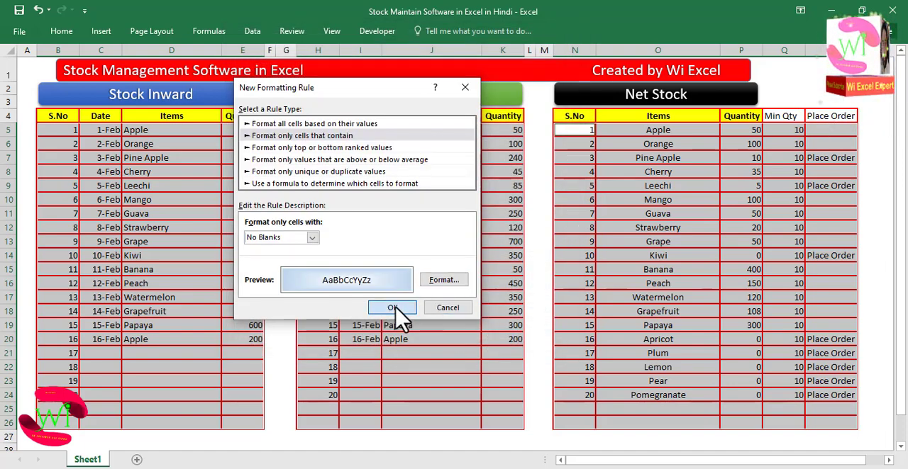
{"action": "left_click", "coordinate": [396, 309]}
{"action": "left_click", "coordinate": [180, 366]}
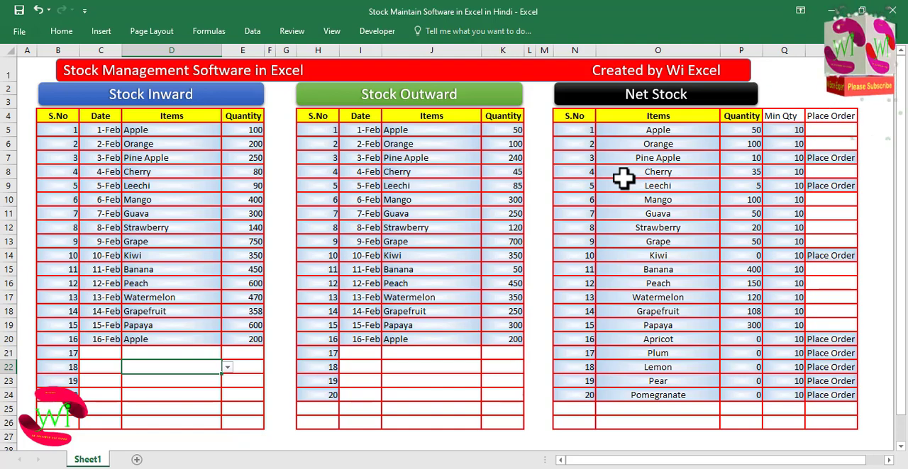
- Widen the Net Stock header and the title banner to extend over the Min Qty and Place Order columns
{"action": "left_click", "coordinate": [725, 94]}
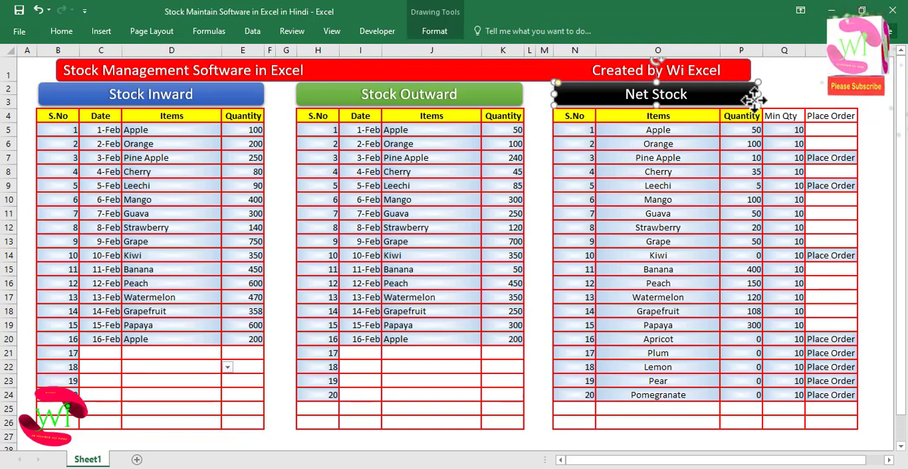
{"action": "left_click_drag", "start_coordinate": [759, 95], "coordinate": [850, 104]}
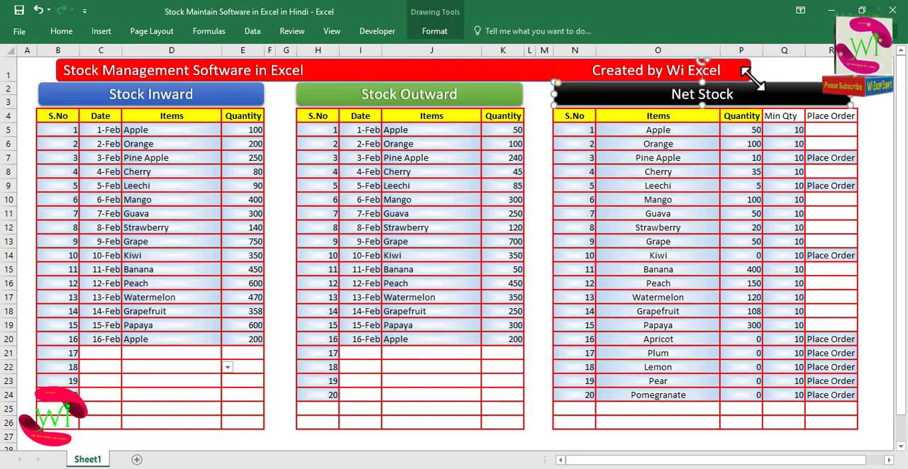
{"action": "left_click", "coordinate": [732, 71]}
{"action": "left_click_drag", "start_coordinate": [751, 71], "coordinate": [823, 73]}
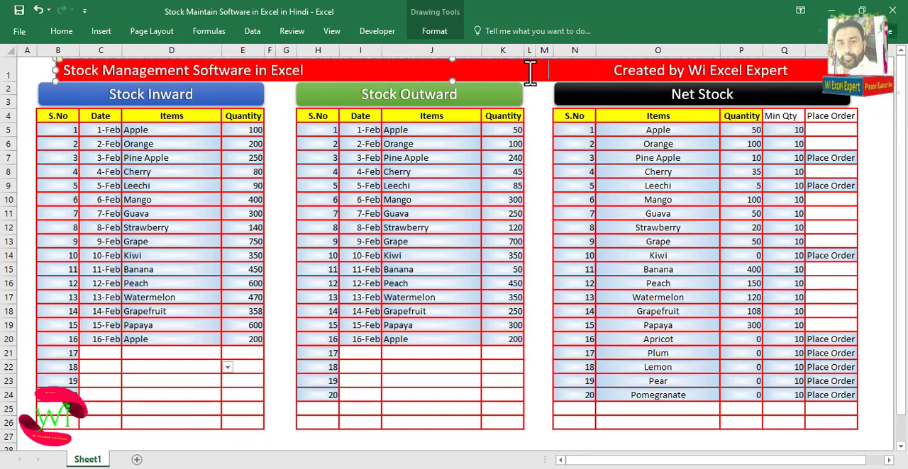
{"action": "left_click", "coordinate": [466, 367]}
{"action": "left_click", "coordinate": [539, 296]}
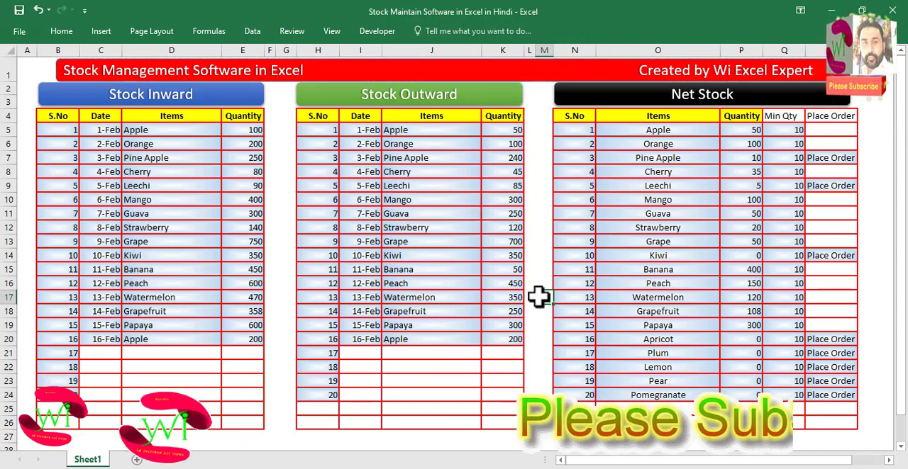